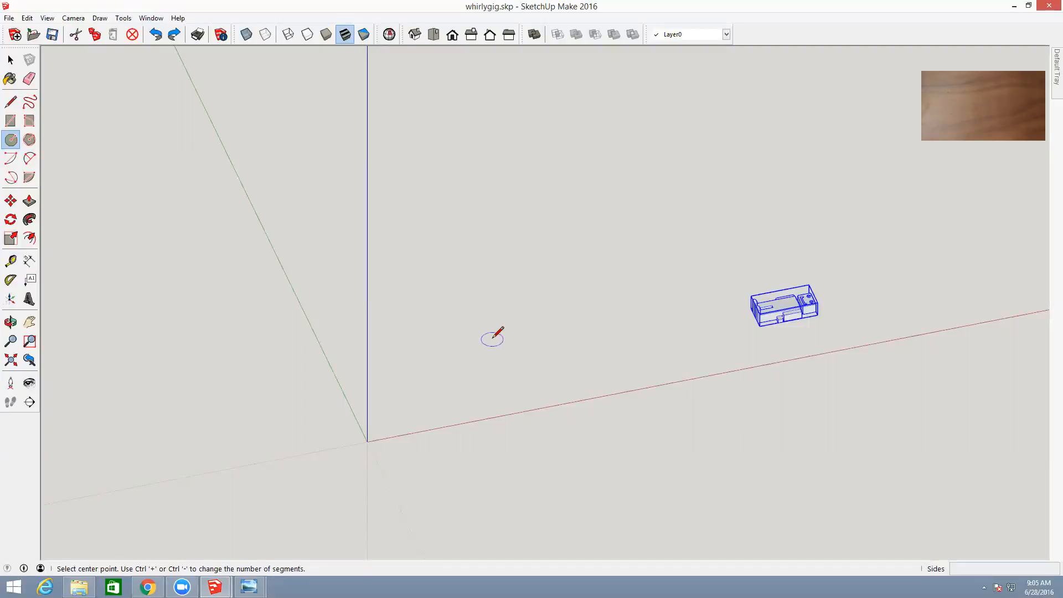
- Draw a circle about 0.76" in radius on the ground and a vertical line rising from its center
left_click(492, 338)
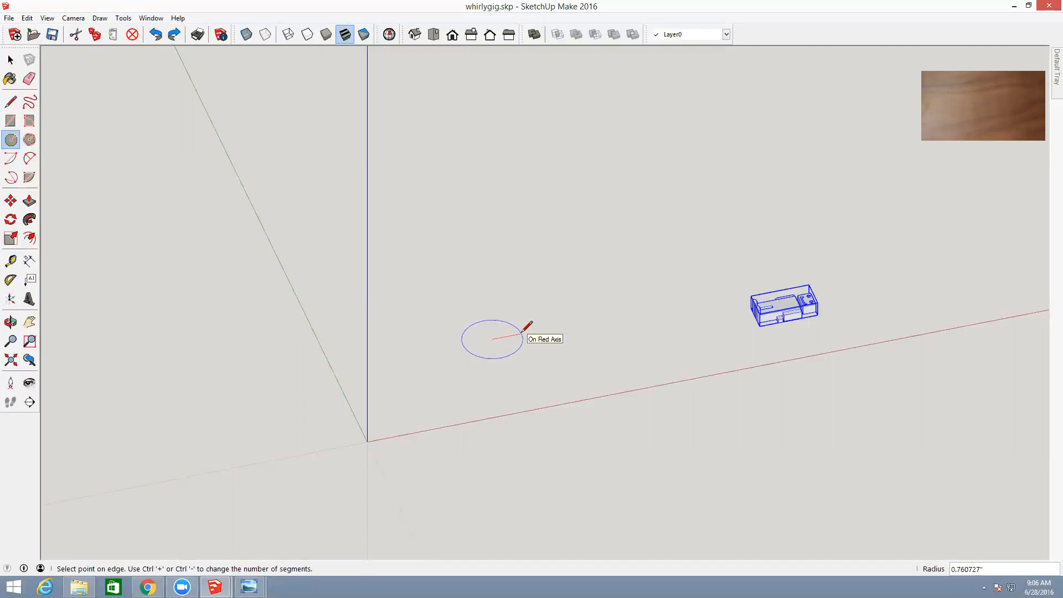
left_click(523, 331)
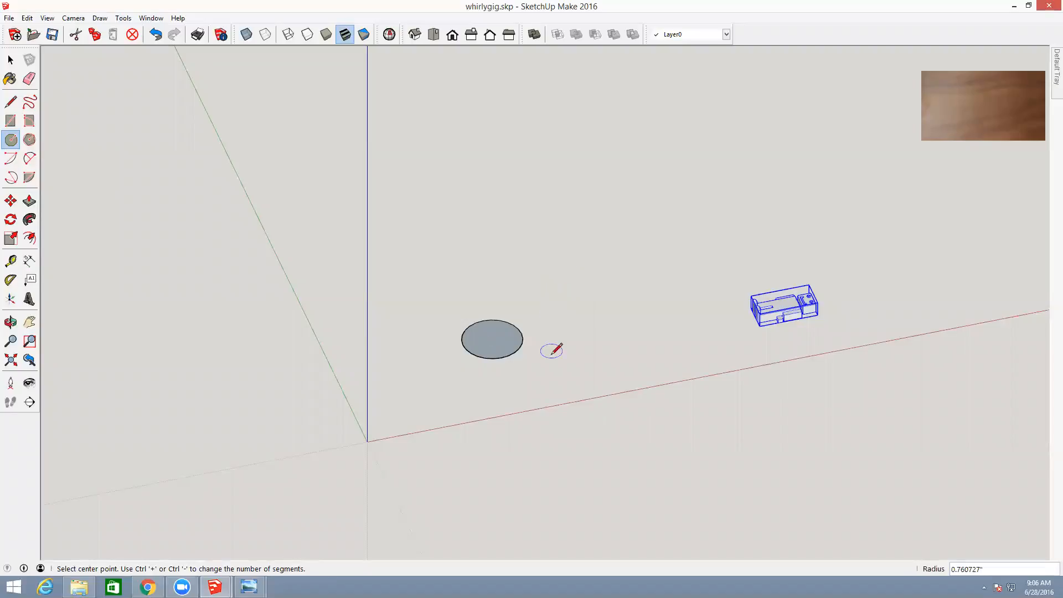
key("o")
left_click_drag(557, 386, 541, 317)
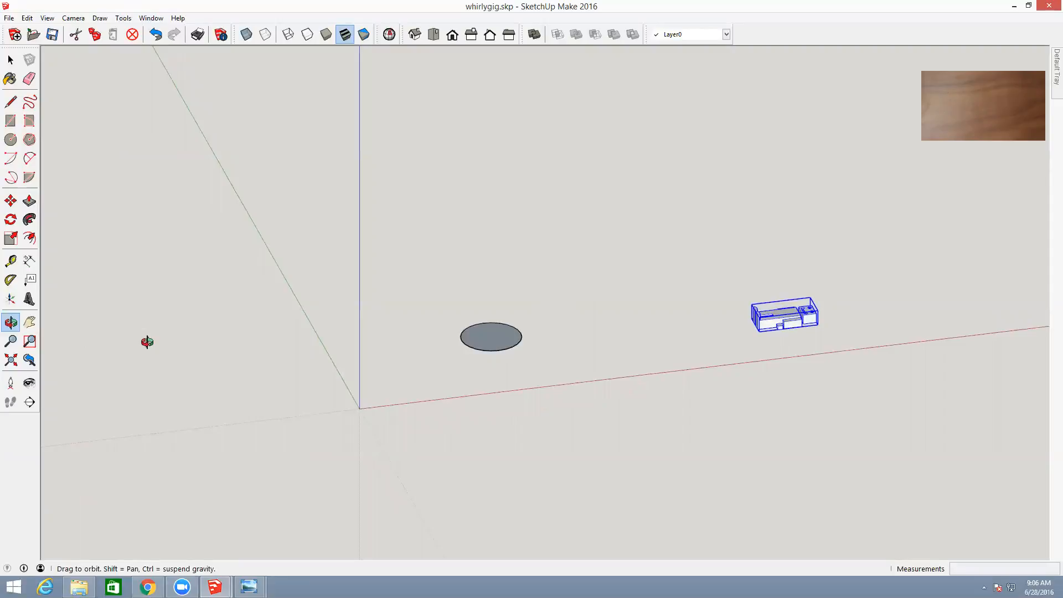
key("l")
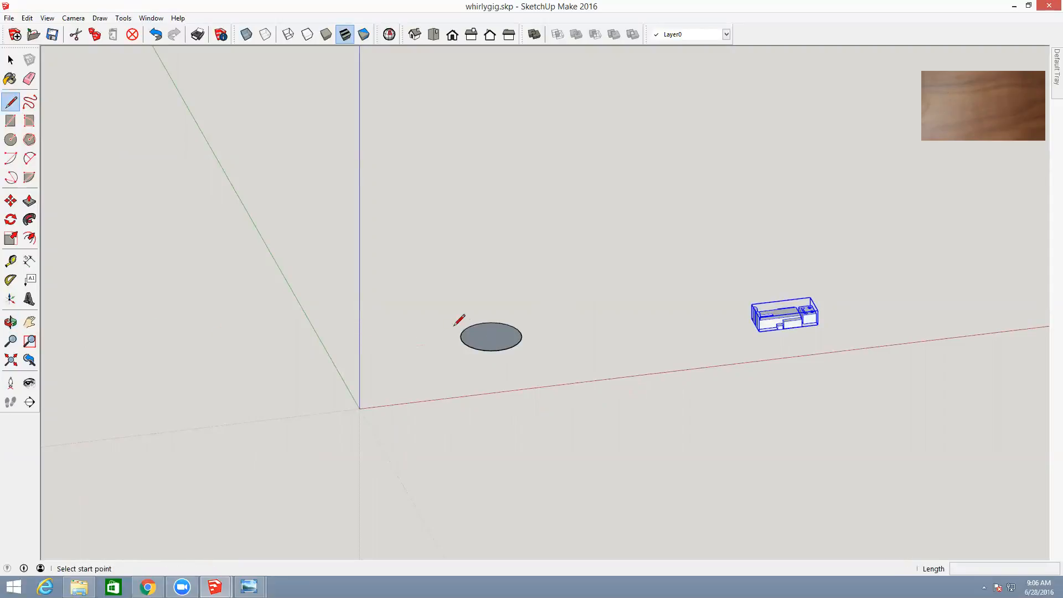
left_click(491, 336)
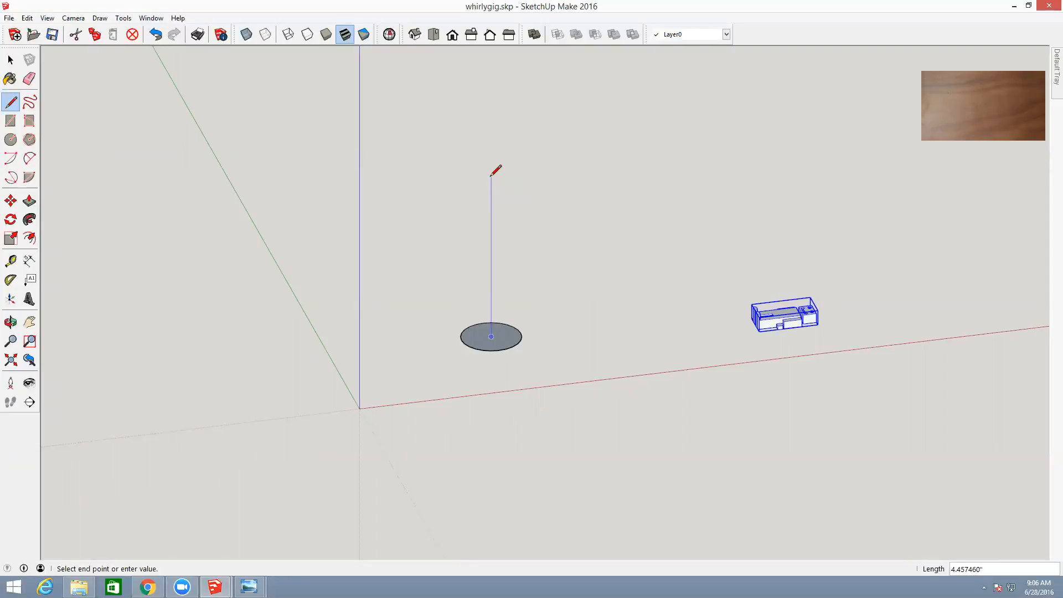
left_click(490, 138)
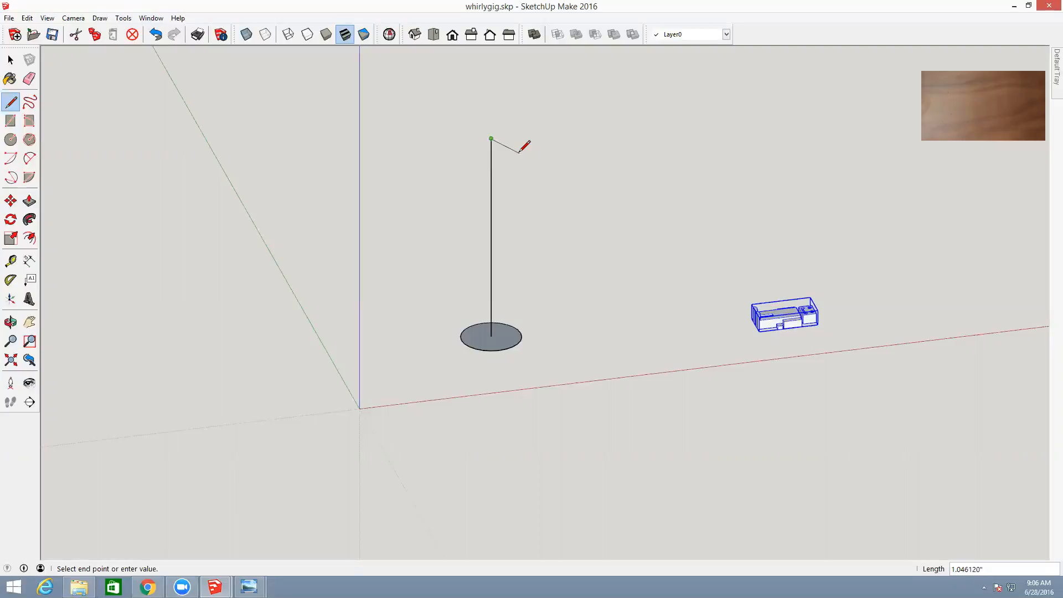
key("Escape")
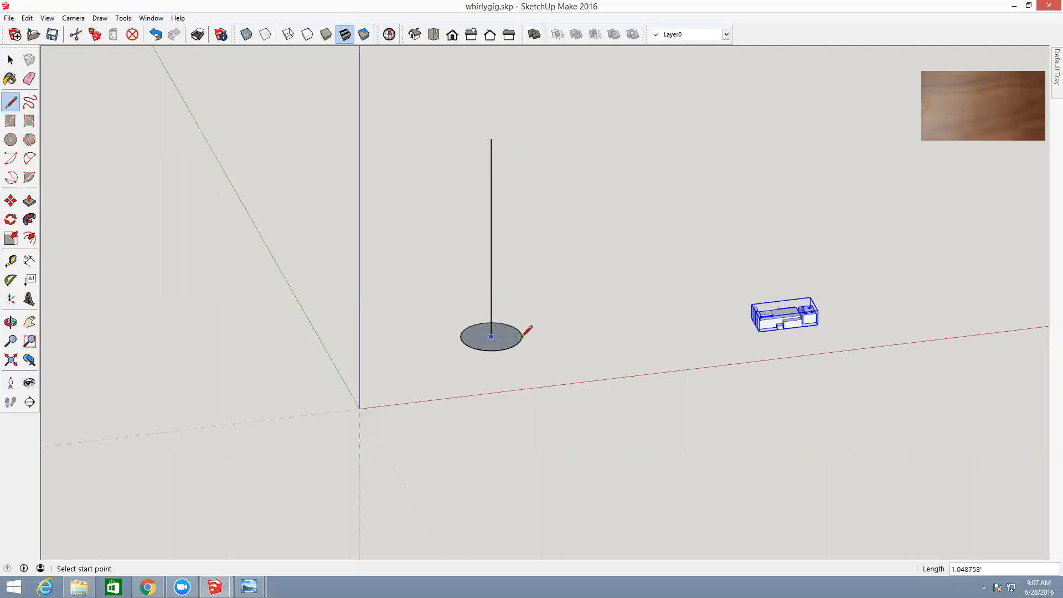
- Draw an upright rectangle about 2.62" wide along the red axis, using the vertical line above the circle as one side
left_click(491, 314)
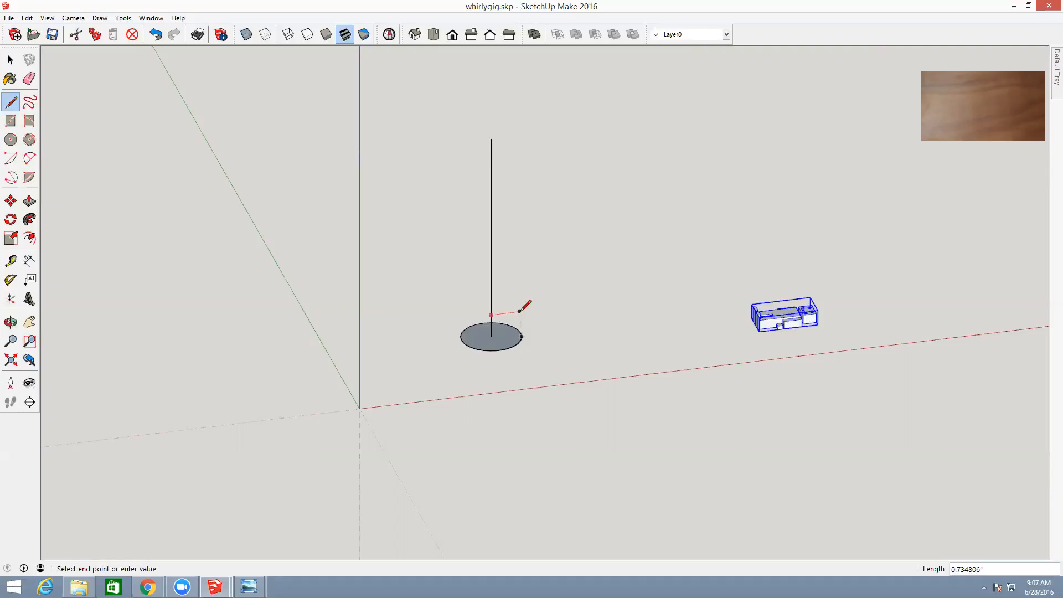
left_click(593, 303)
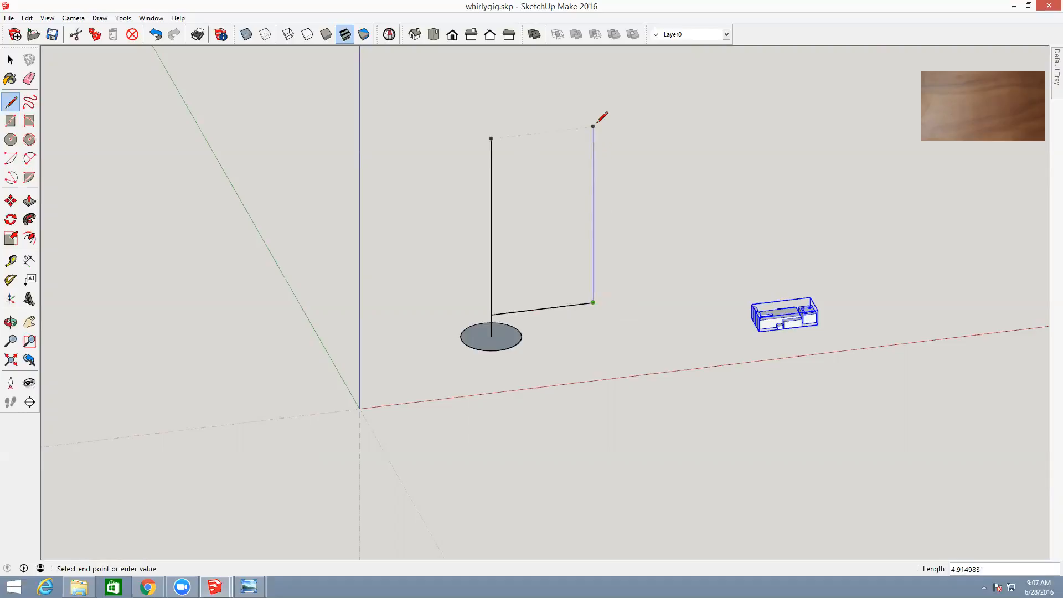
left_click(592, 133)
left_click(491, 144)
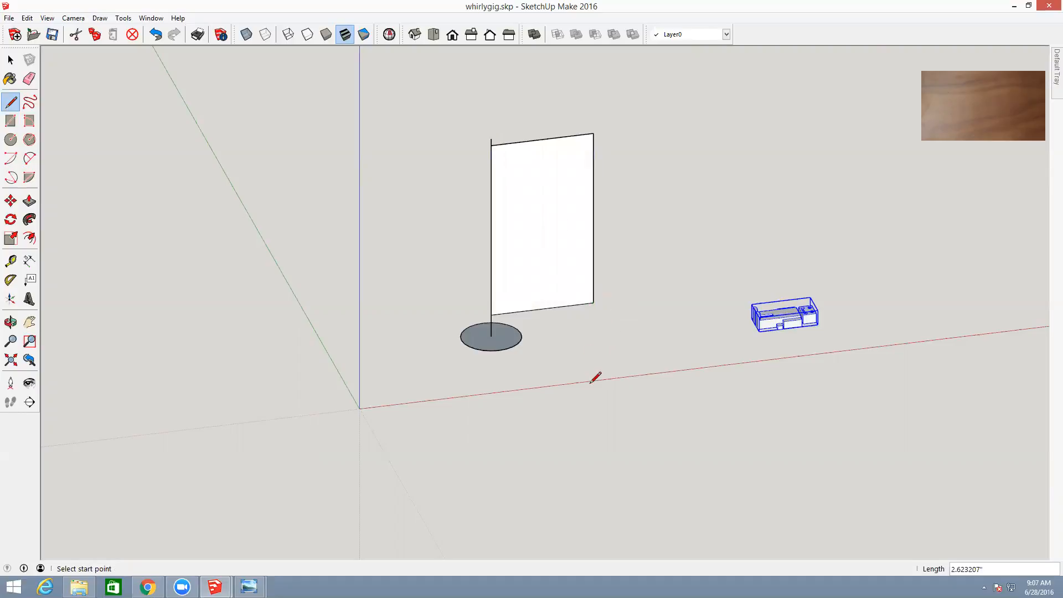
- Measure from the rectangle's lower outer corner to a point beyond its outer edge with the Tape Measure tool
left_click(10, 263)
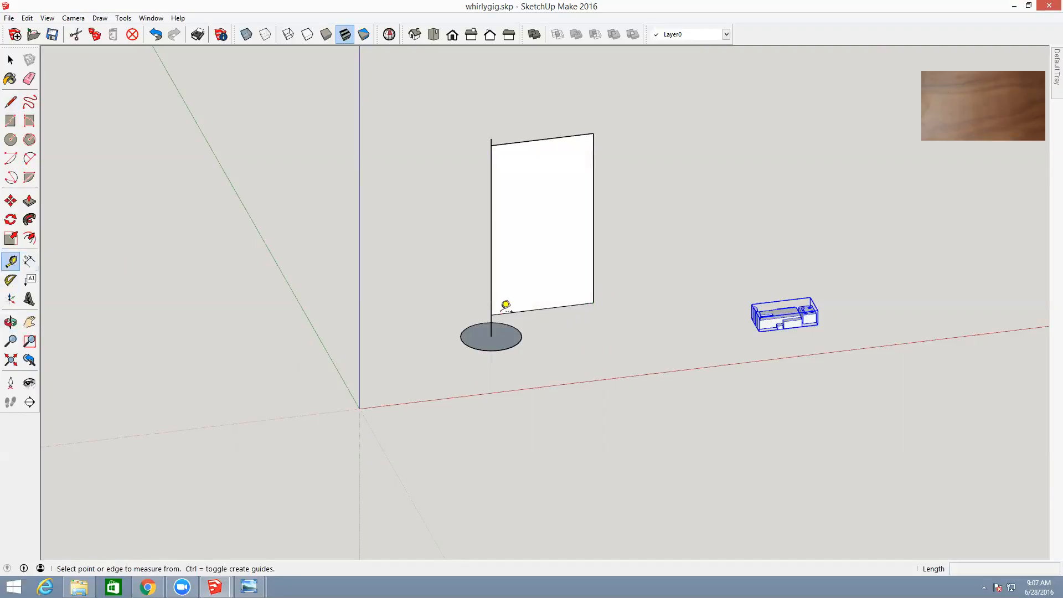
left_click(593, 302)
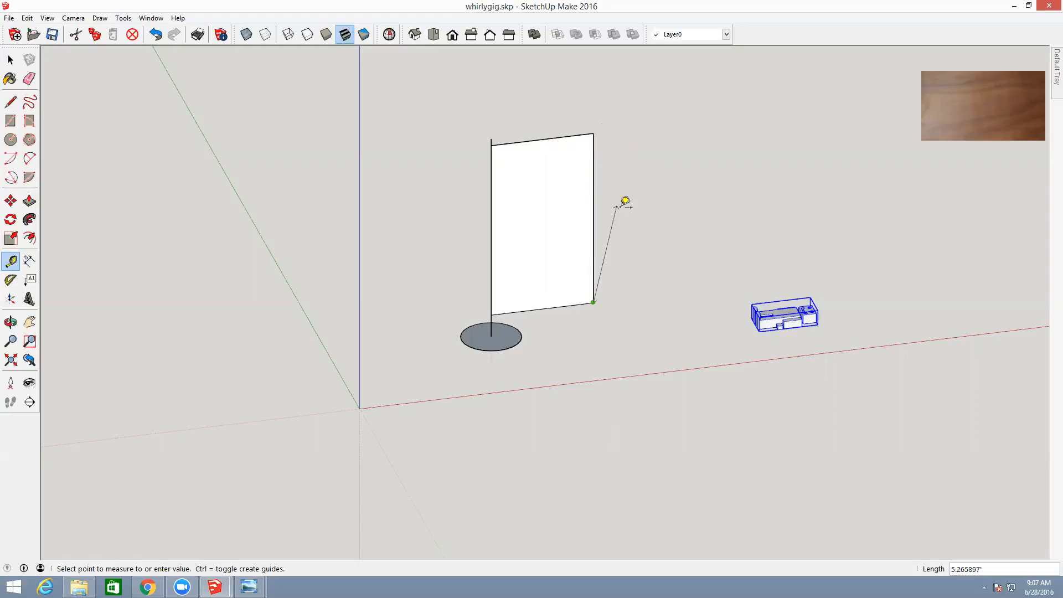
left_click(700, 241)
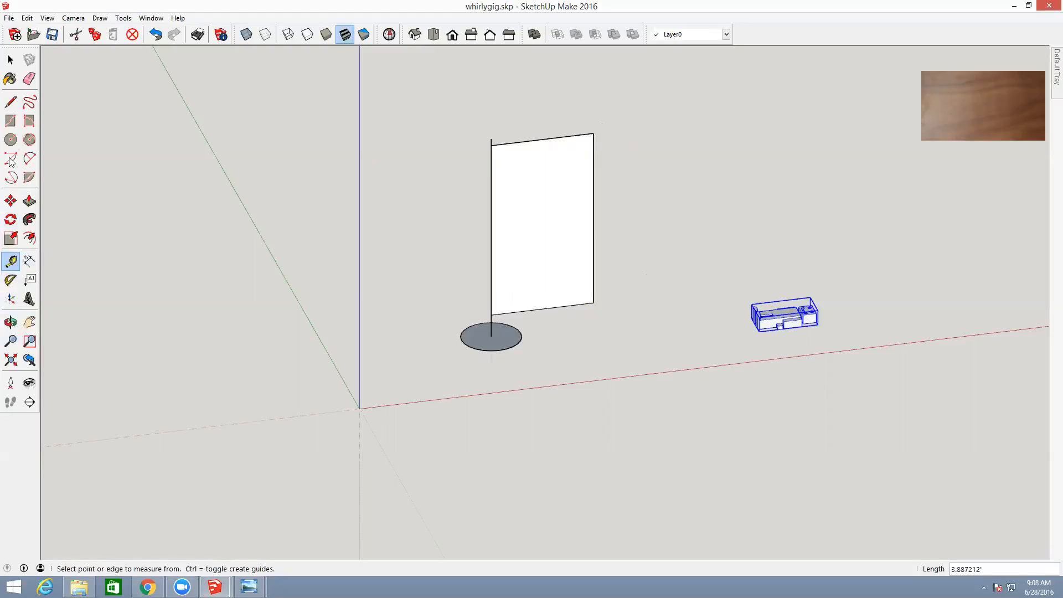
- Draw a stepped profile on the rectangle from its lower outer corner to its top edge, alternating slanted and vertical segments
left_click(11, 102)
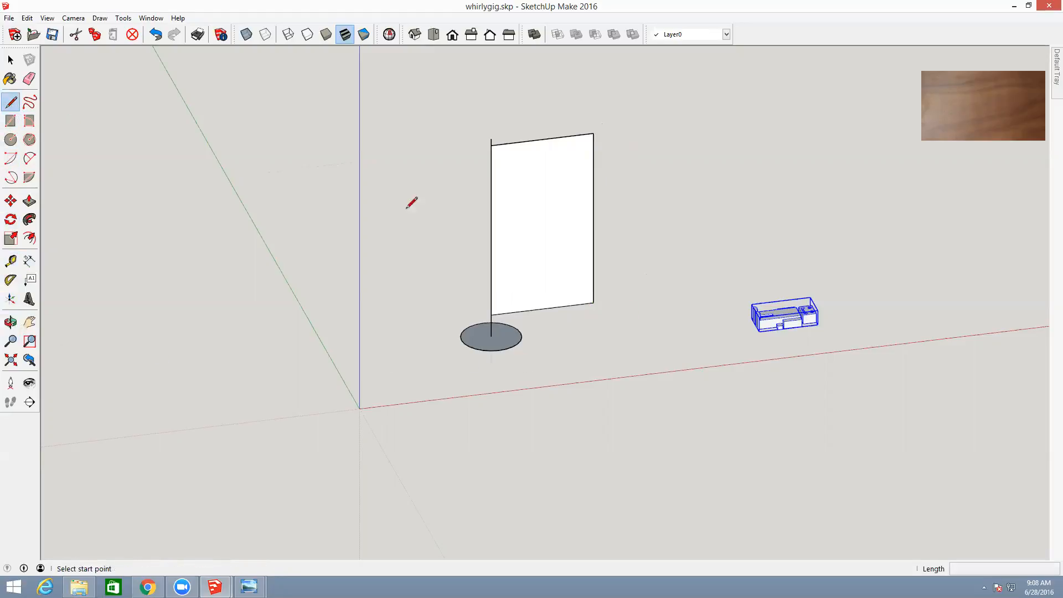
left_click(593, 302)
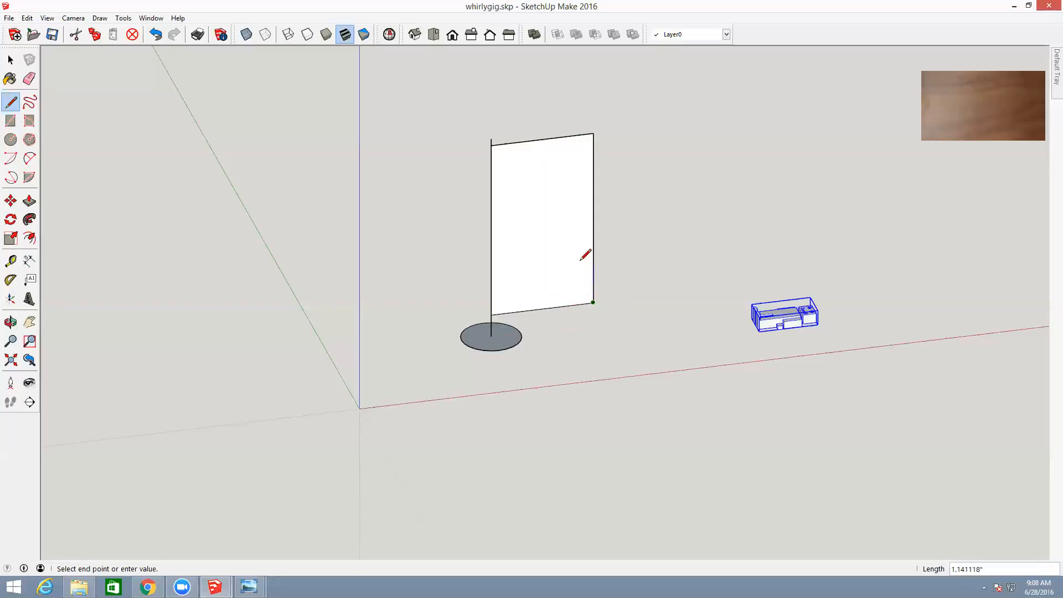
left_click(592, 301)
left_click(580, 270)
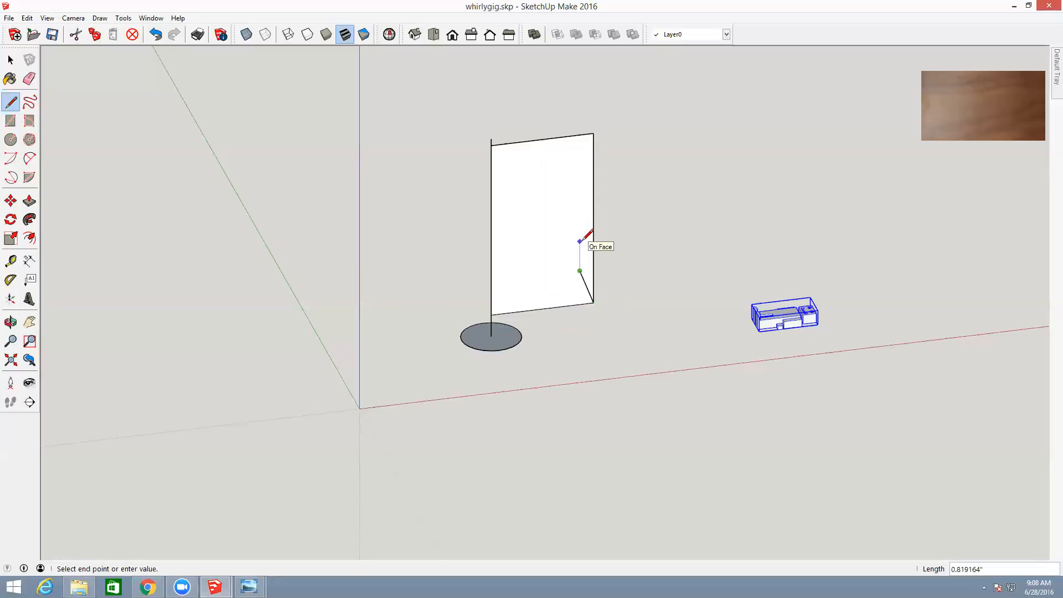
left_click(580, 241)
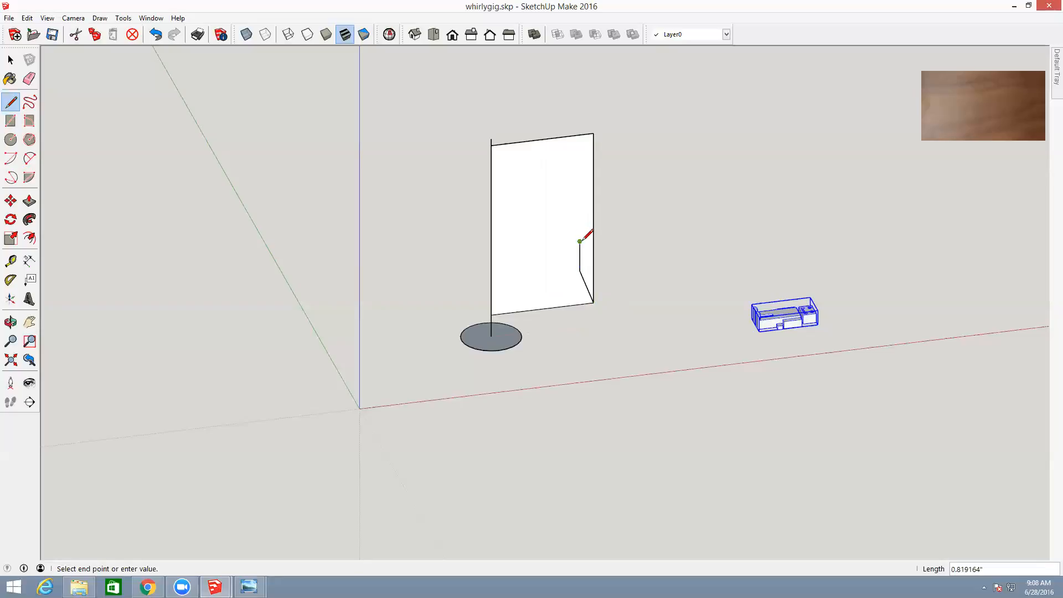
left_click(566, 207)
left_click(565, 177)
left_click(546, 163)
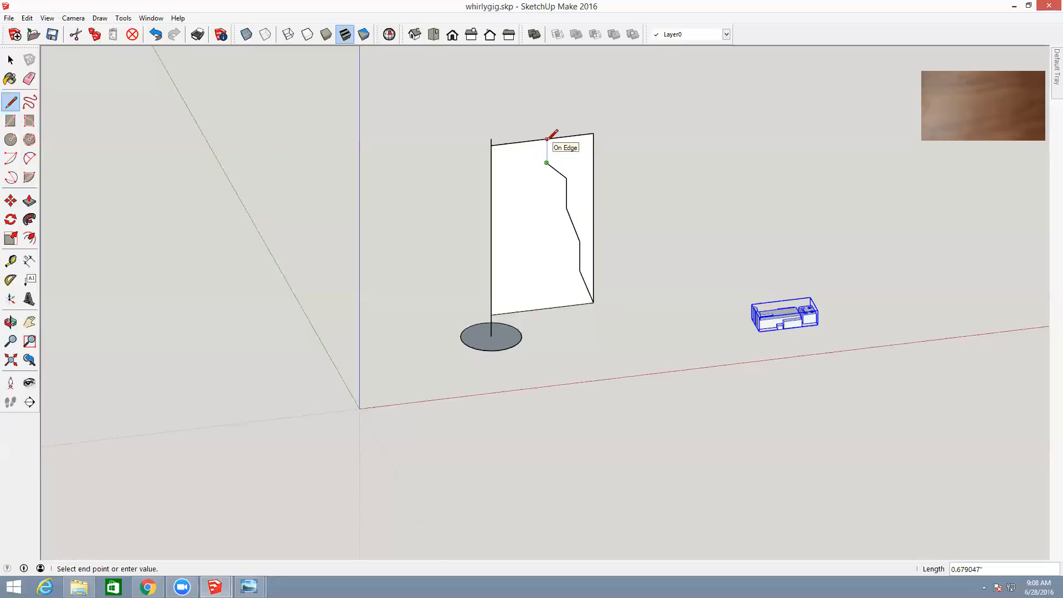
left_click(546, 139)
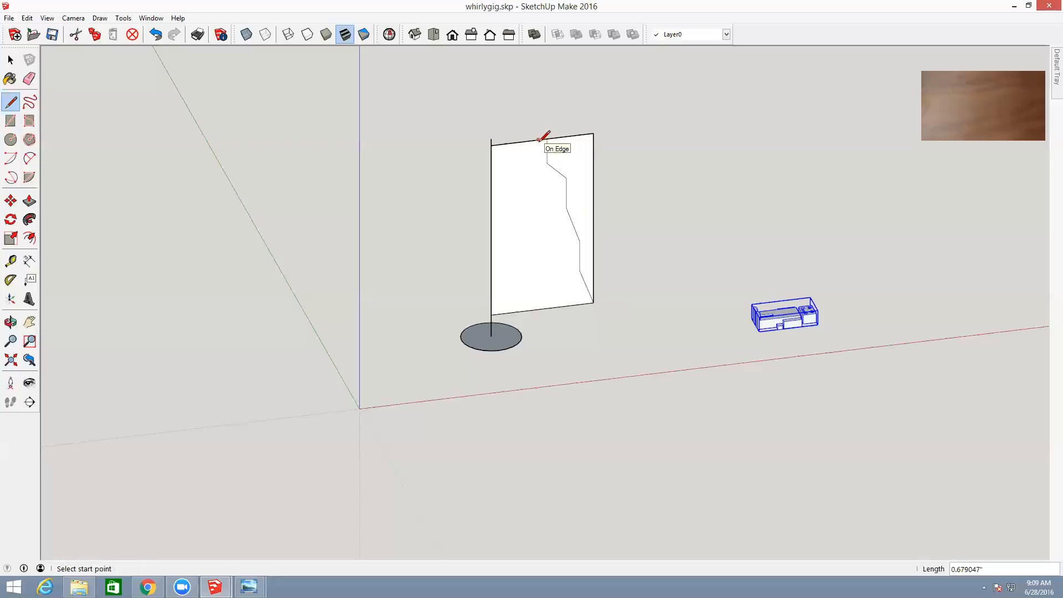
- Draw the upper part of a parallel inner profile from the rectangle's top edge: a vertical, a slanted and another vertical segment
left_click(538, 140)
left_click(538, 163)
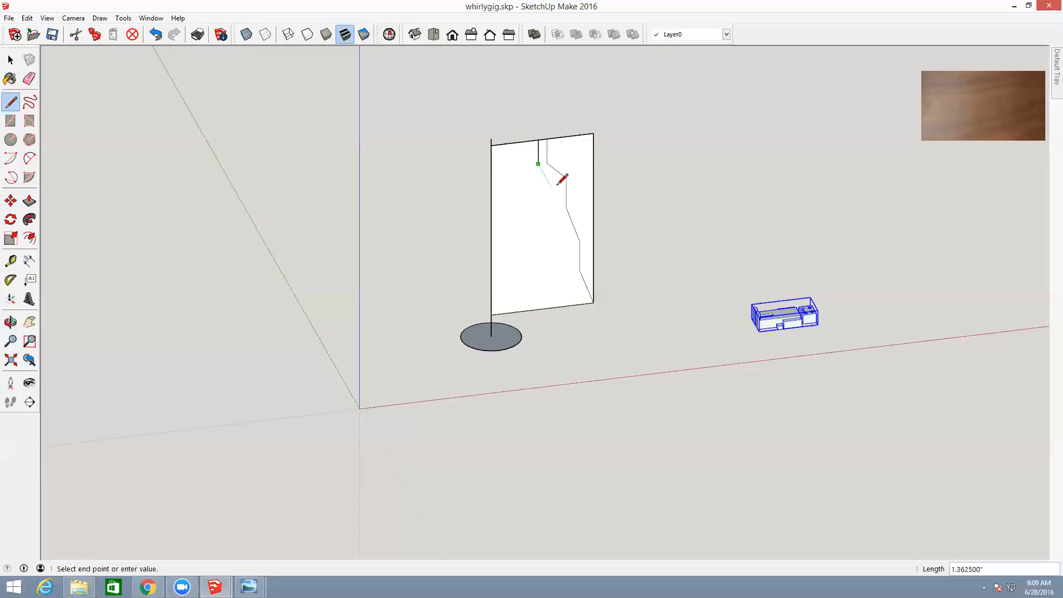
scroll(562, 176, "up", 4)
scroll(577, 186, "up", 5)
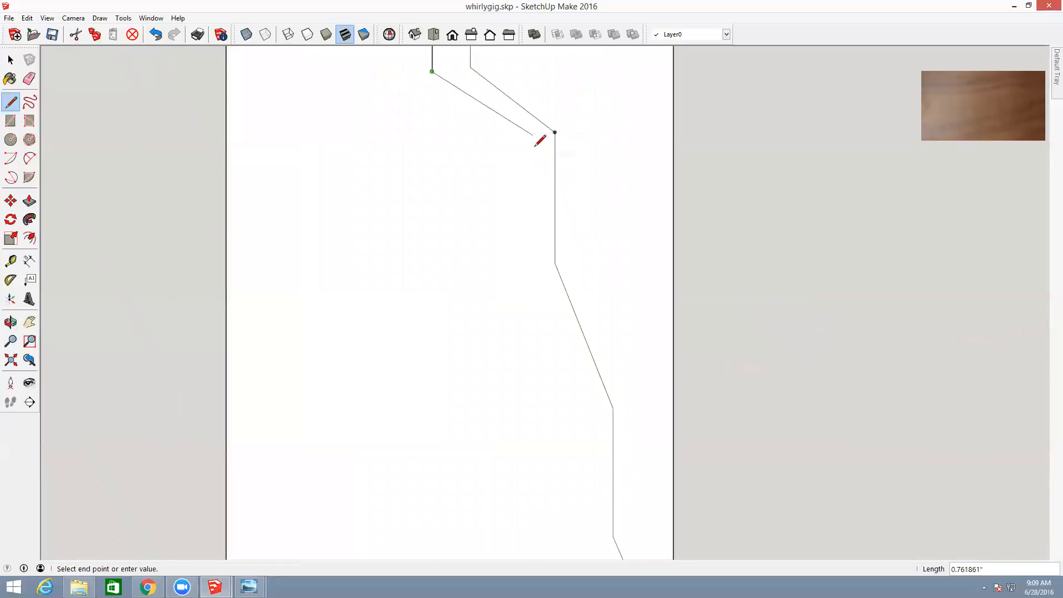
left_click(534, 152)
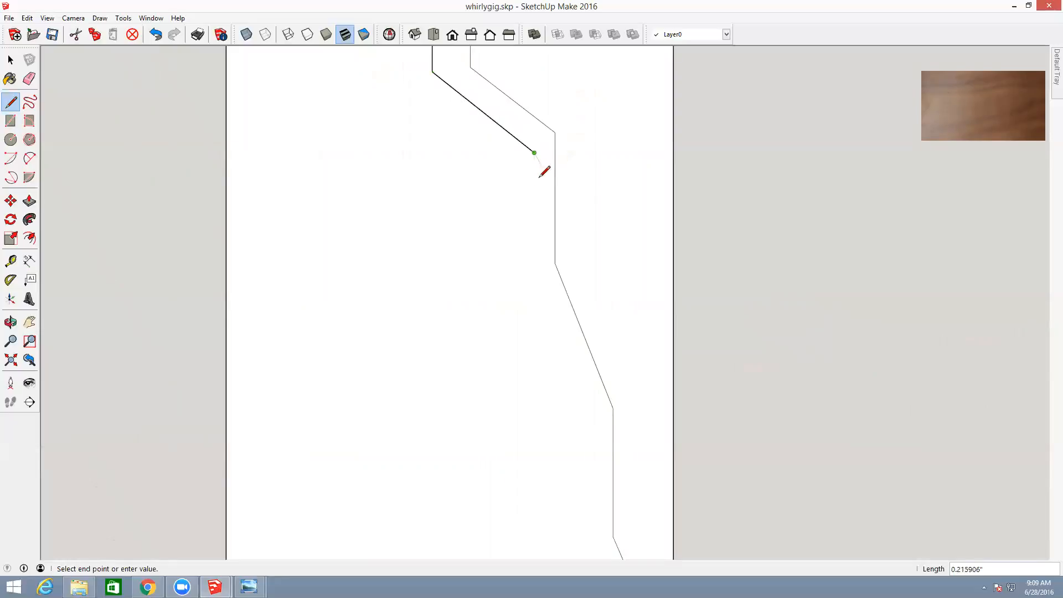
left_click(534, 265)
key("Escape")
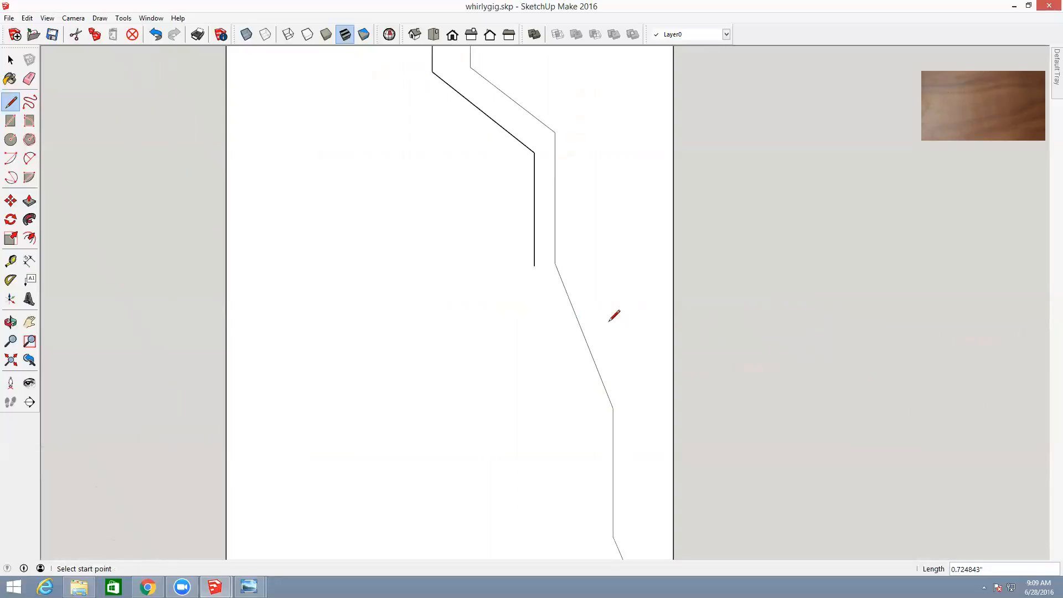
- Measure the gap between the vertical segments of the inner and outer profile lines
left_click(9, 262)
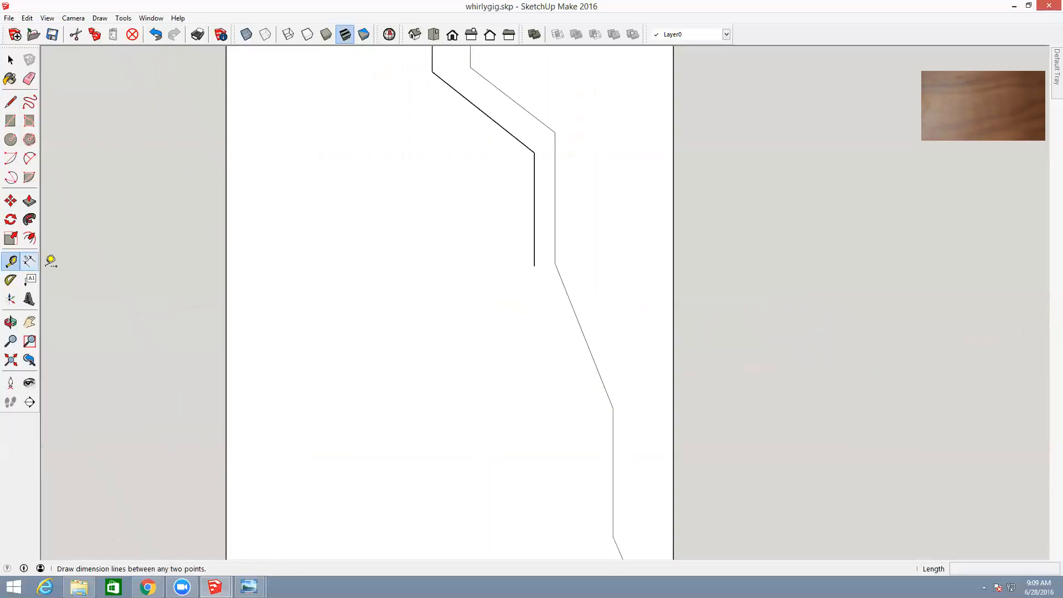
left_click(535, 176)
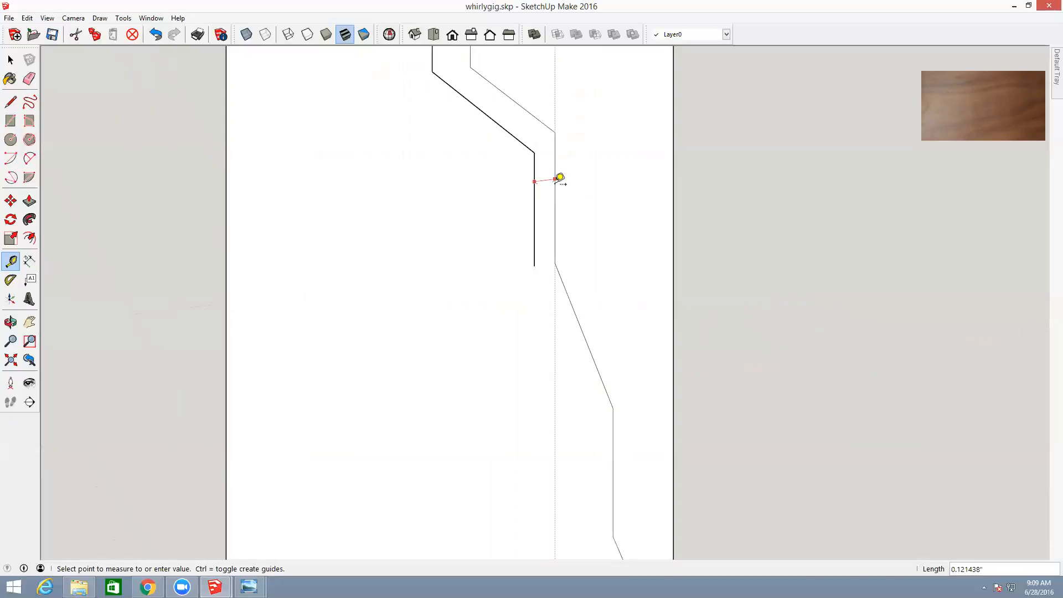
key("Escape")
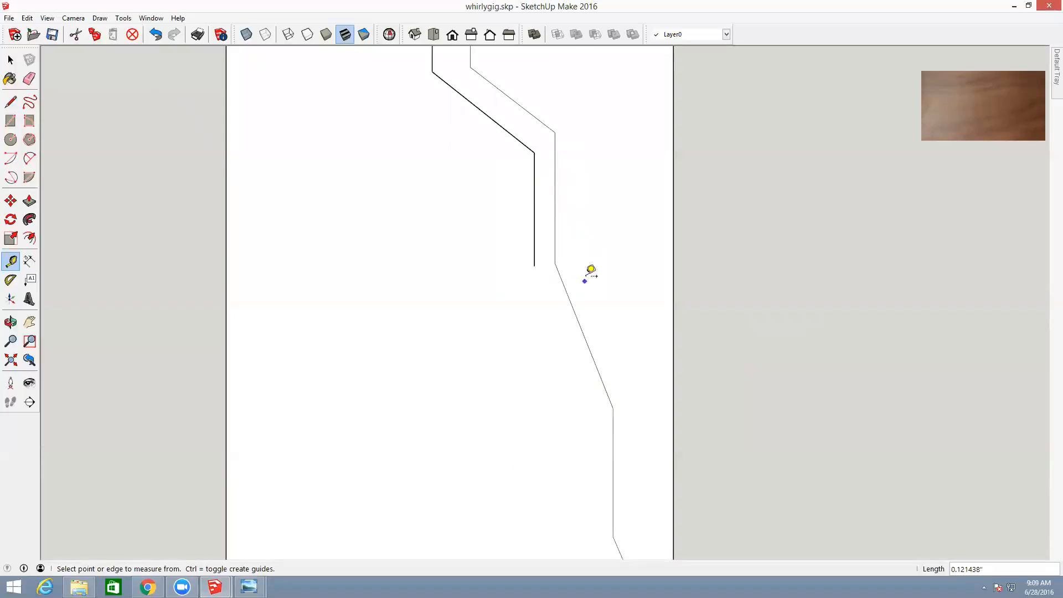
- Create a guide about 1.04" long from the inner profile's open end, parallel to the outer profile's next slanted segment
scroll(591, 267, "down", 1)
scroll(590, 268, "down", 2)
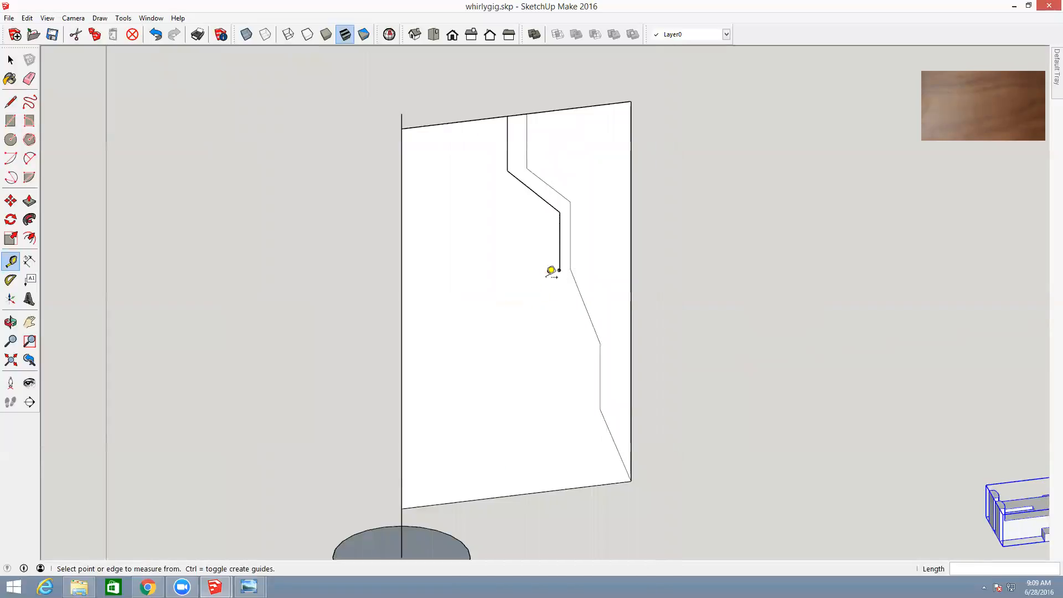
left_click(560, 270)
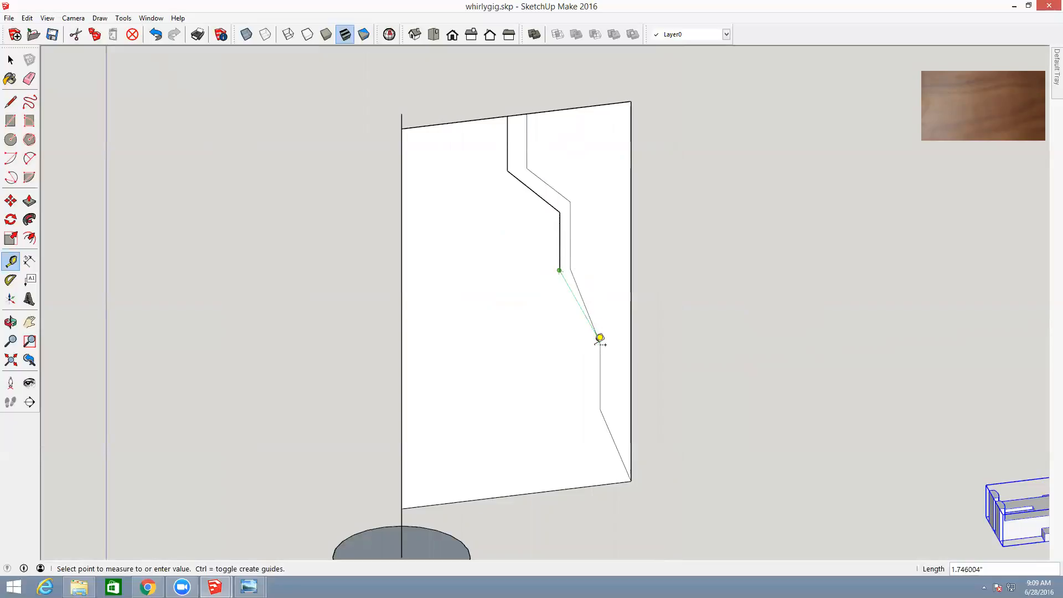
scroll(612, 329, "up", 3)
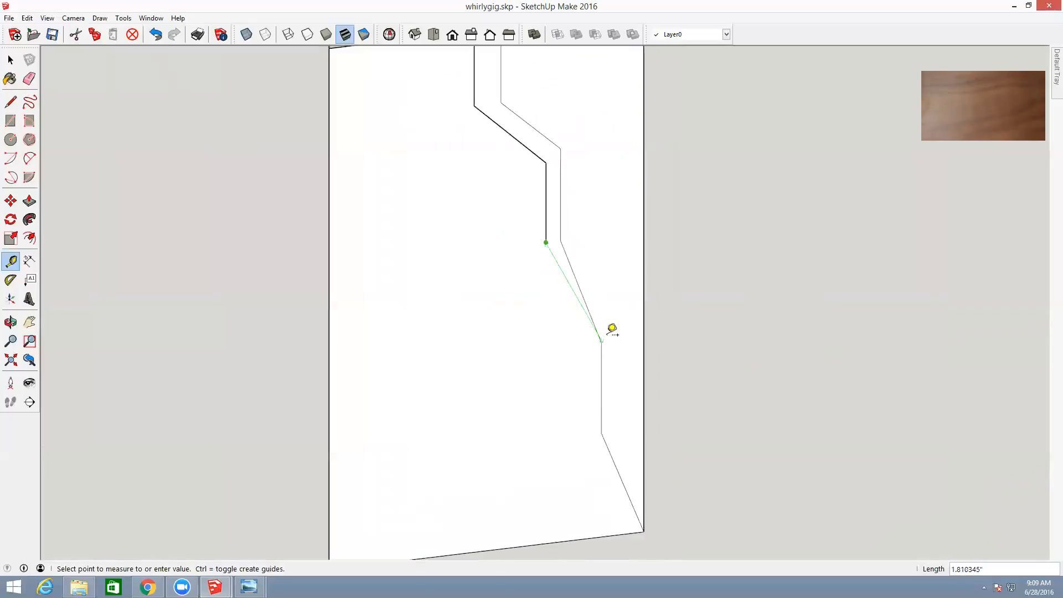
left_click(577, 348)
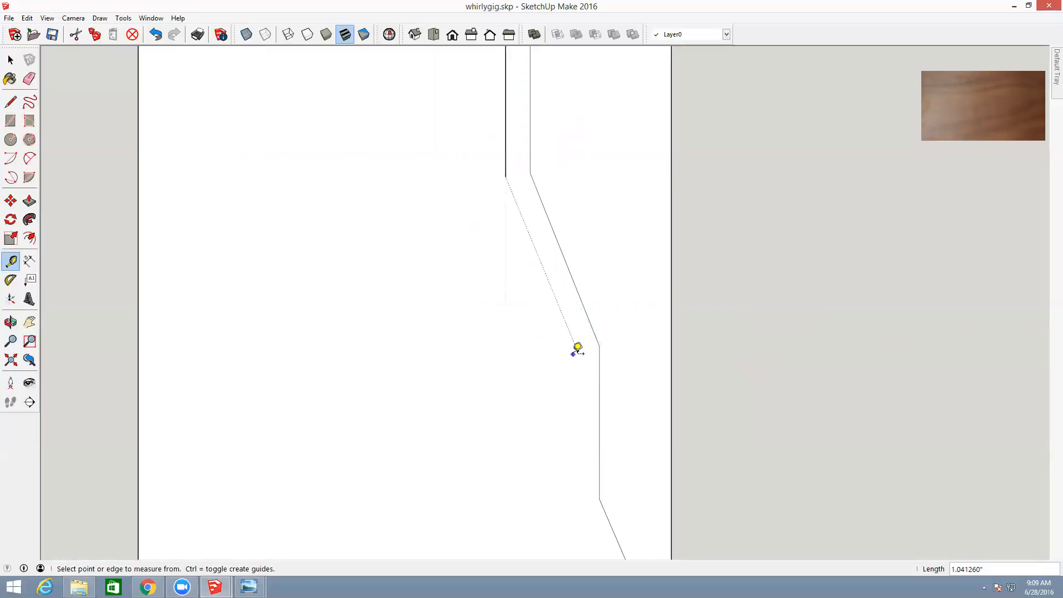
- Complete the inner profile down to the rectangle's bottom edge with a slanted segment along the guide, a vertical segment and another slanted segment
key("l")
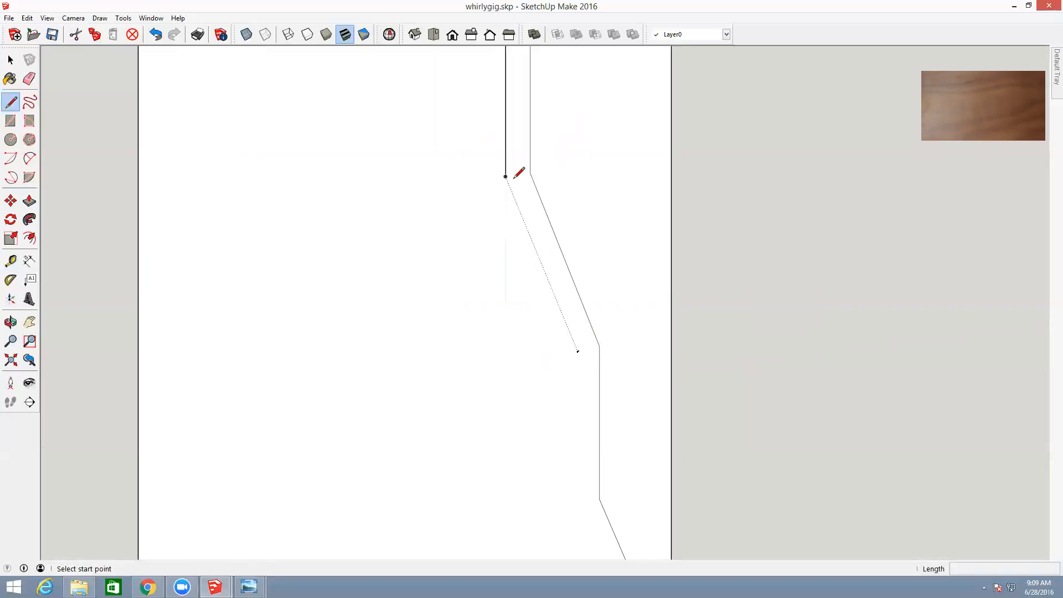
left_click(505, 177)
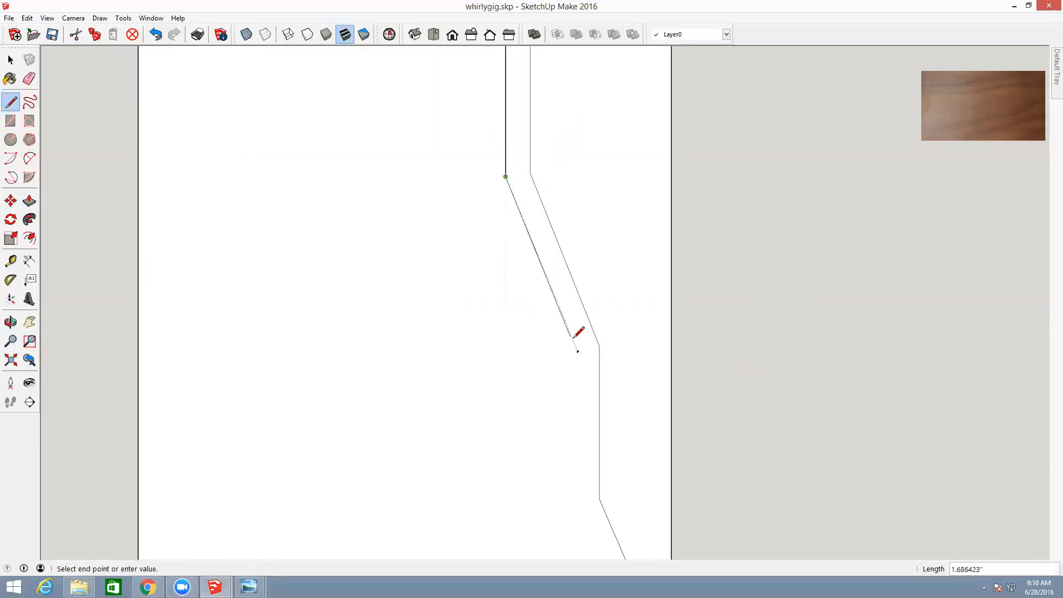
left_click(577, 350)
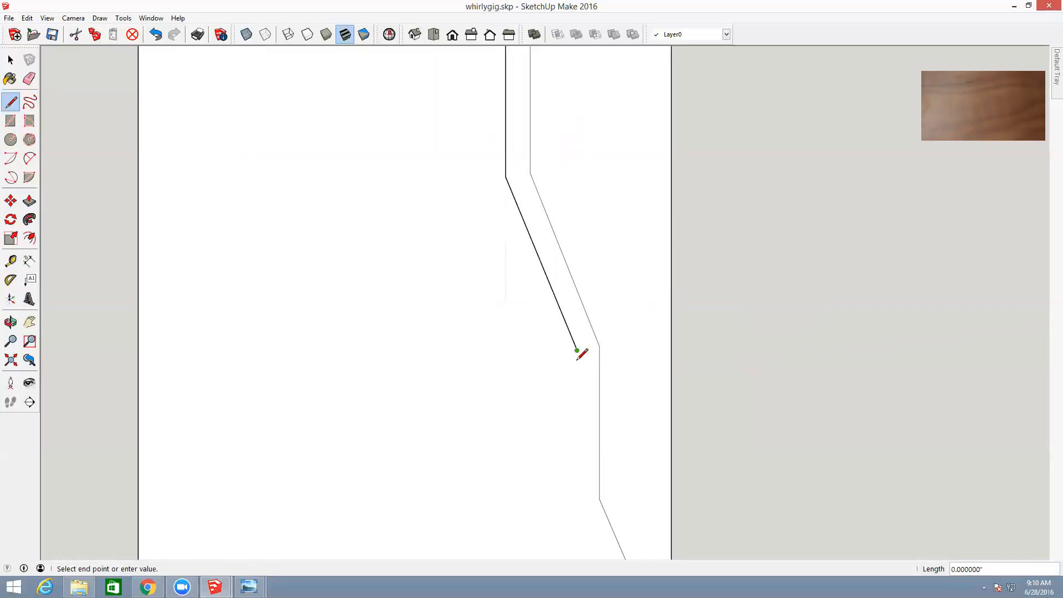
left_click(577, 500)
key("o")
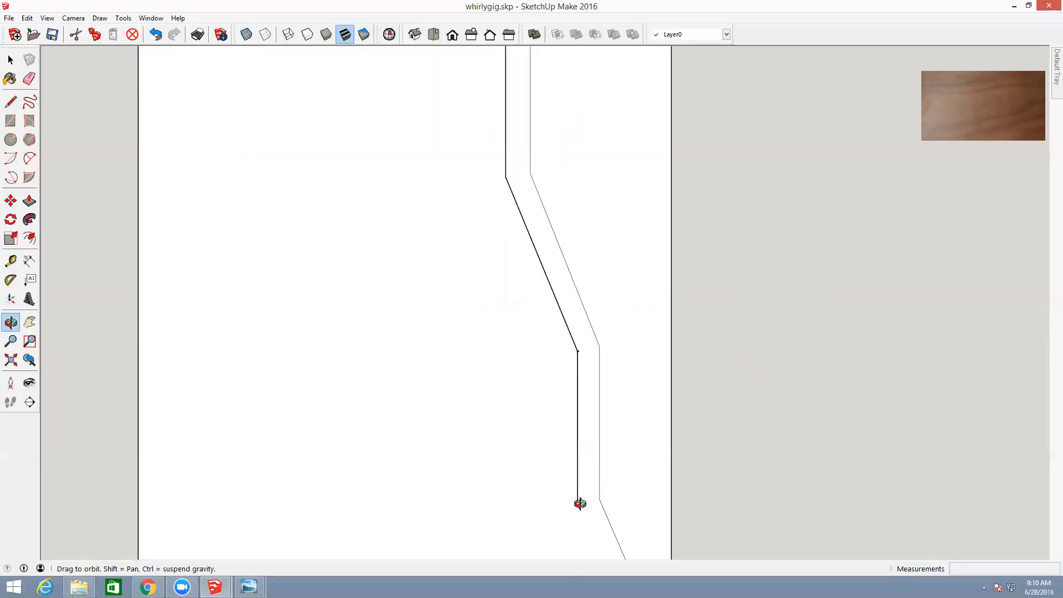
left_click_drag(580, 504, 543, 266, "shift")
key("l")
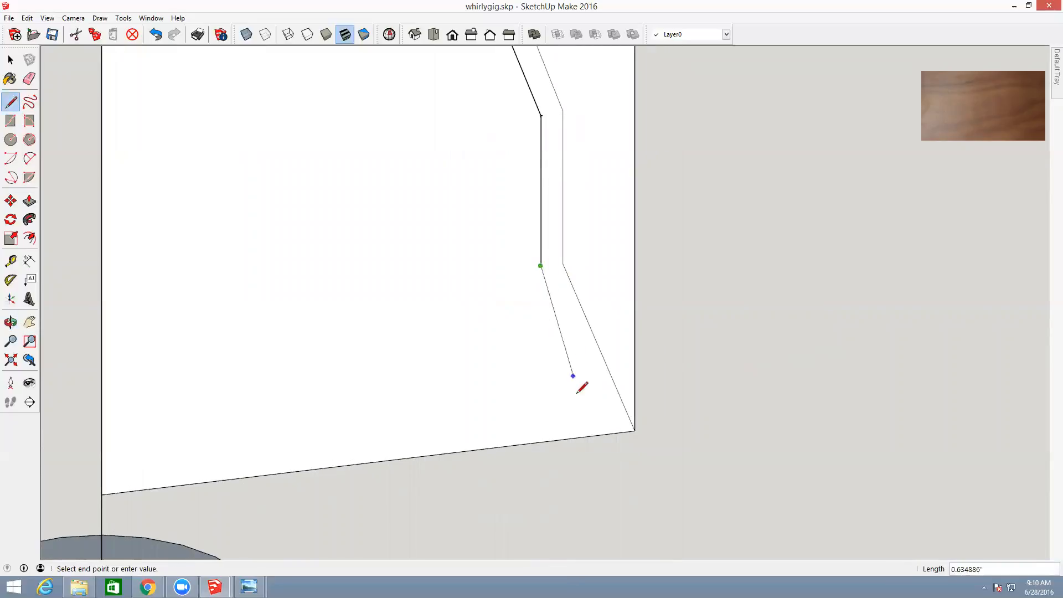
left_click(616, 433)
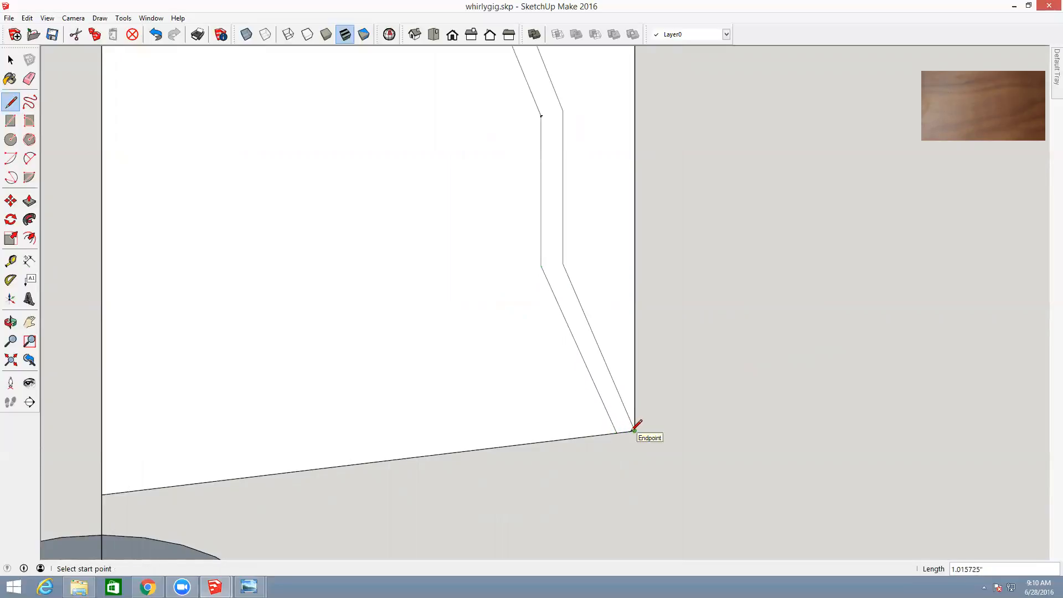
key("Escape")
- Try erasing the axis line and the rectangle's surplus edges around the profile strip, and undo these erasures
key("o")
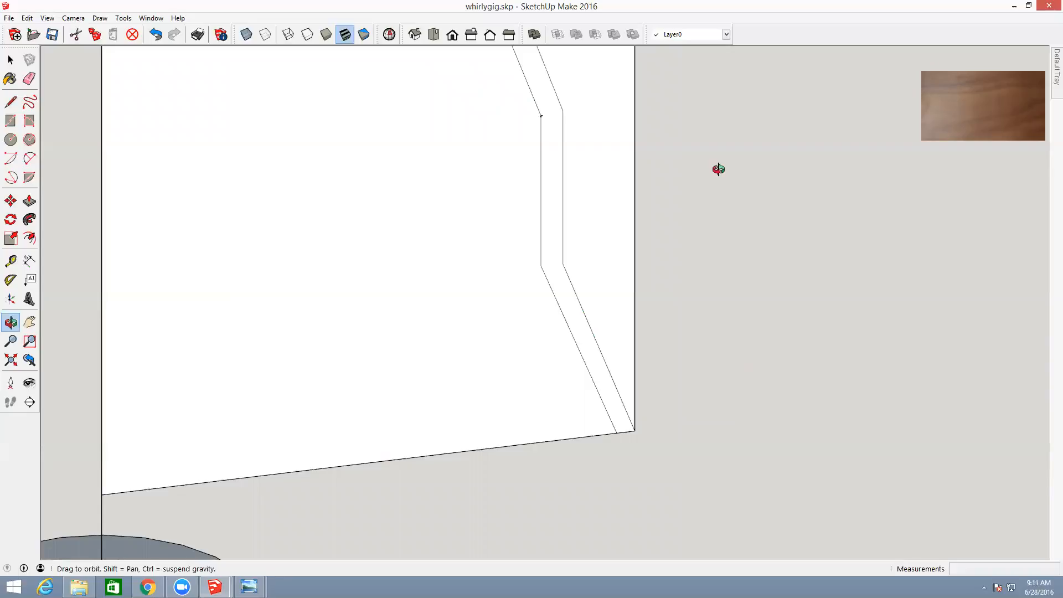
left_click_drag(716, 168, 729, 253)
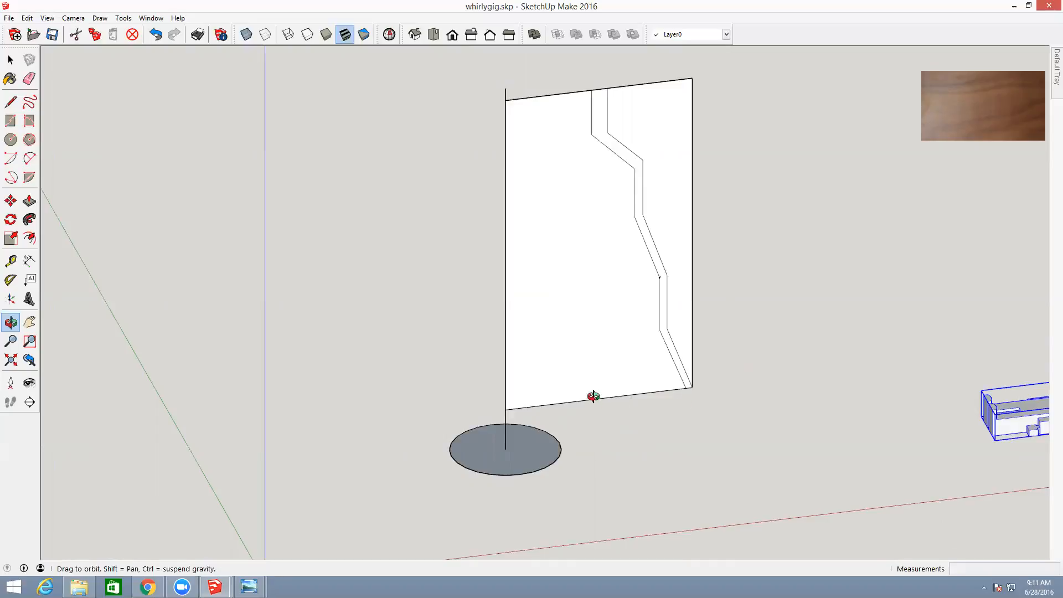
key("e")
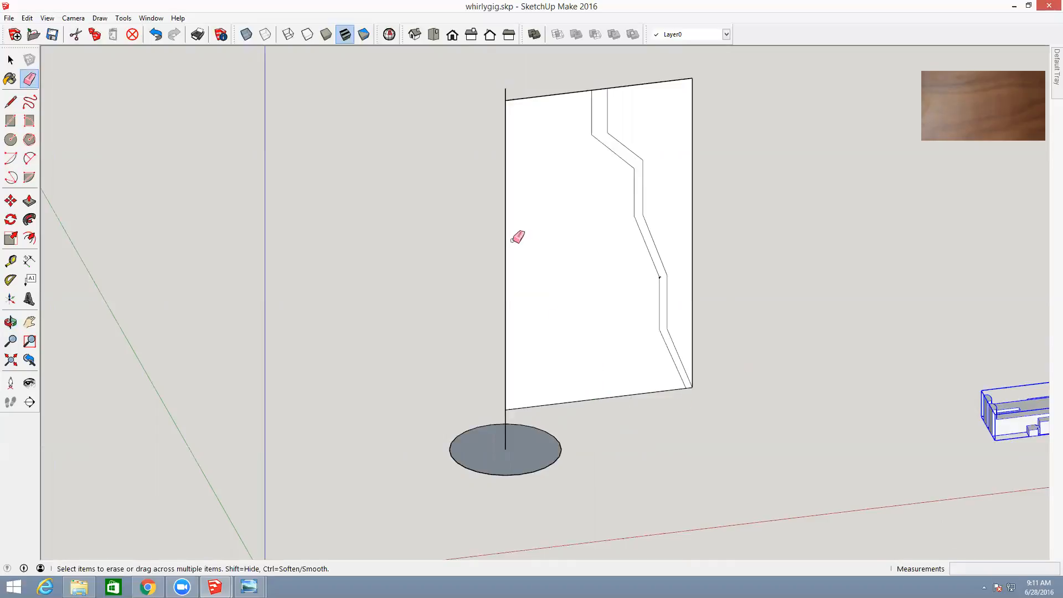
left_click(505, 99)
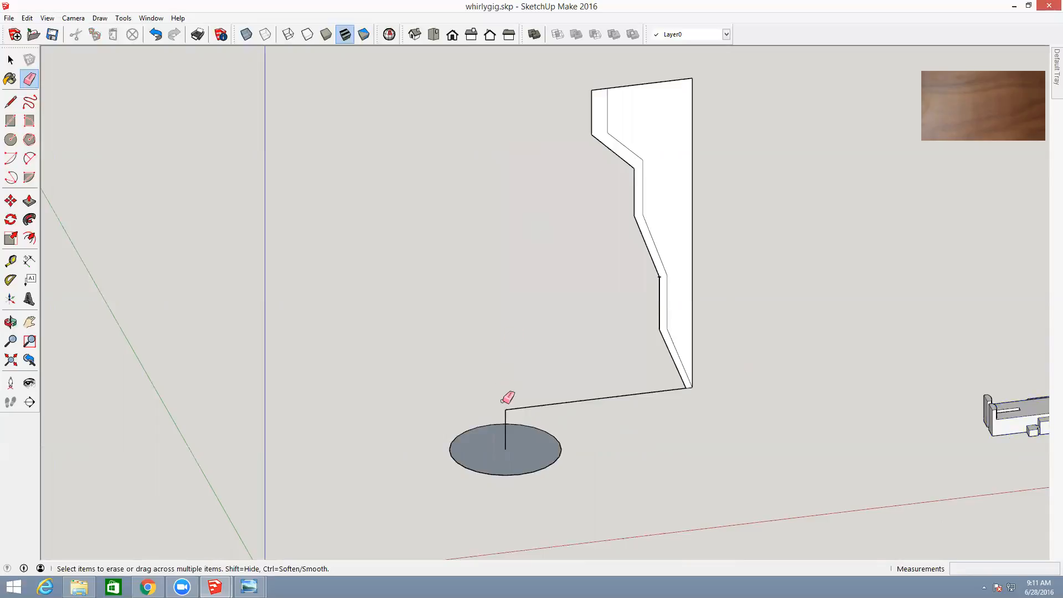
left_click_drag(507, 404, 507, 406)
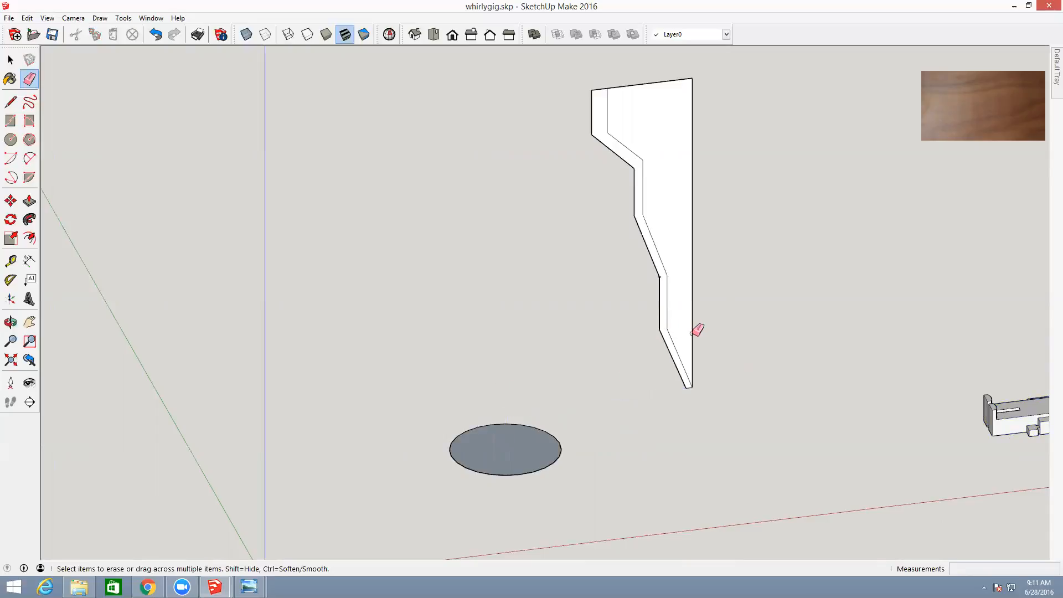
left_click_drag(691, 331, 688, 310)
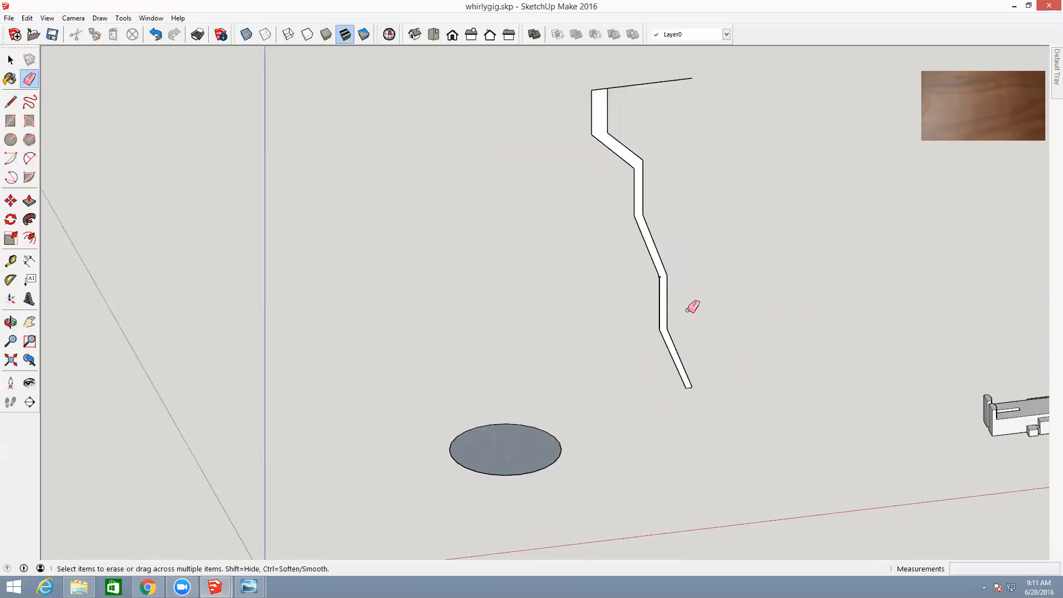
left_click(653, 78)
key("ctrl+z")
key("ctrl+z")
key("ctrl+z")
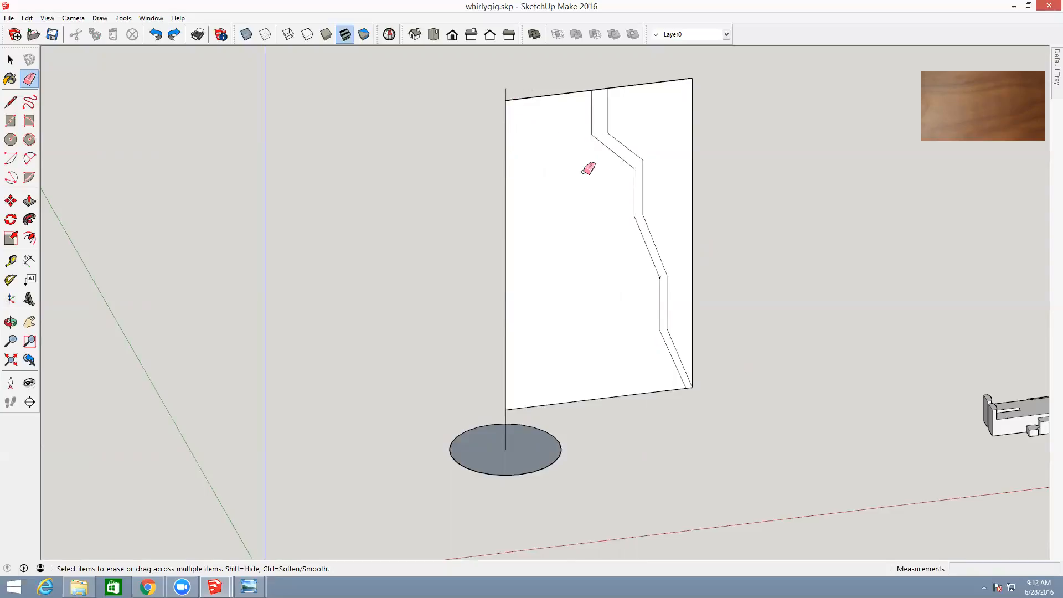
- Try a line from the lower end of the inner profile's top vertical segment to the axis line, and undo it
left_click(591, 134)
left_click(505, 144)
key("e")
key("ctrl+z")
- Draw a line from the midpoint of the inner profile's top vertical segment to the axis line, parallel to the rectangle's top edge
key("l")
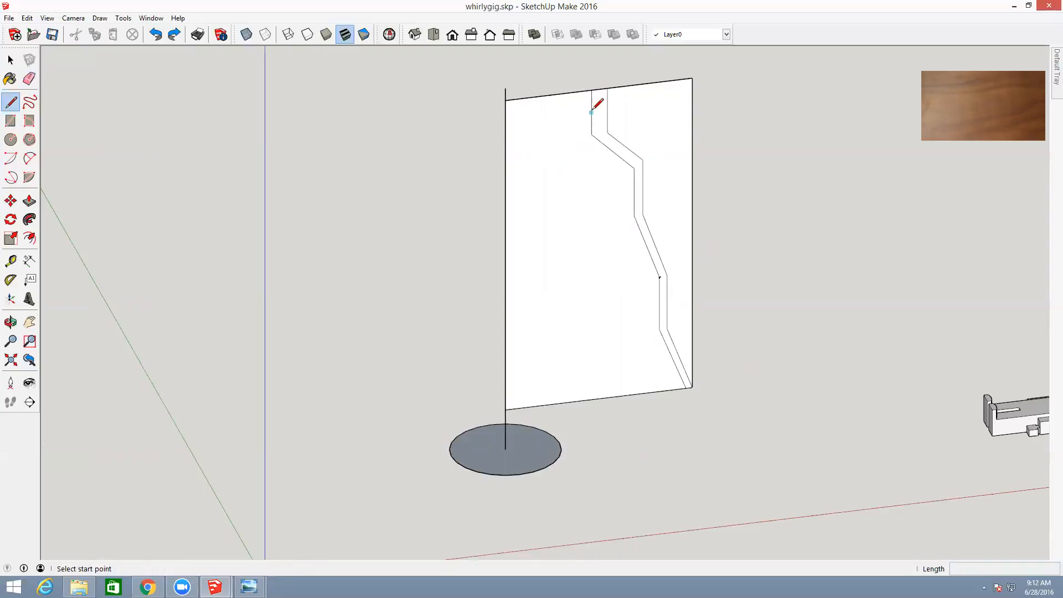
left_click(591, 112)
left_click(506, 122)
- Erase the inner profile segment above the new line, the rectangle's surplus edges and the axis line, leaving only the capped profile strip
key("e")
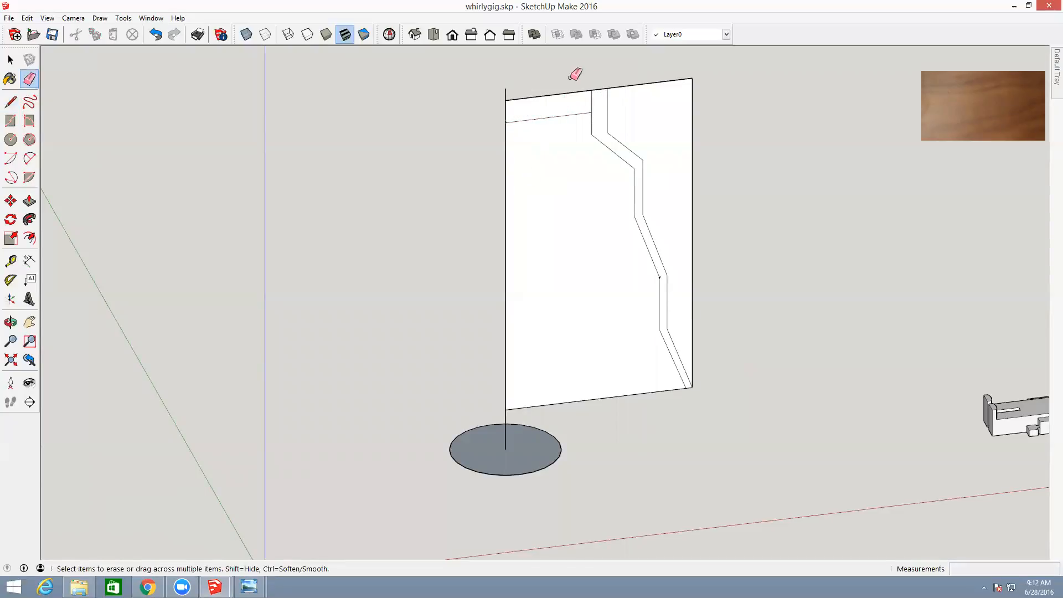
left_click(590, 101)
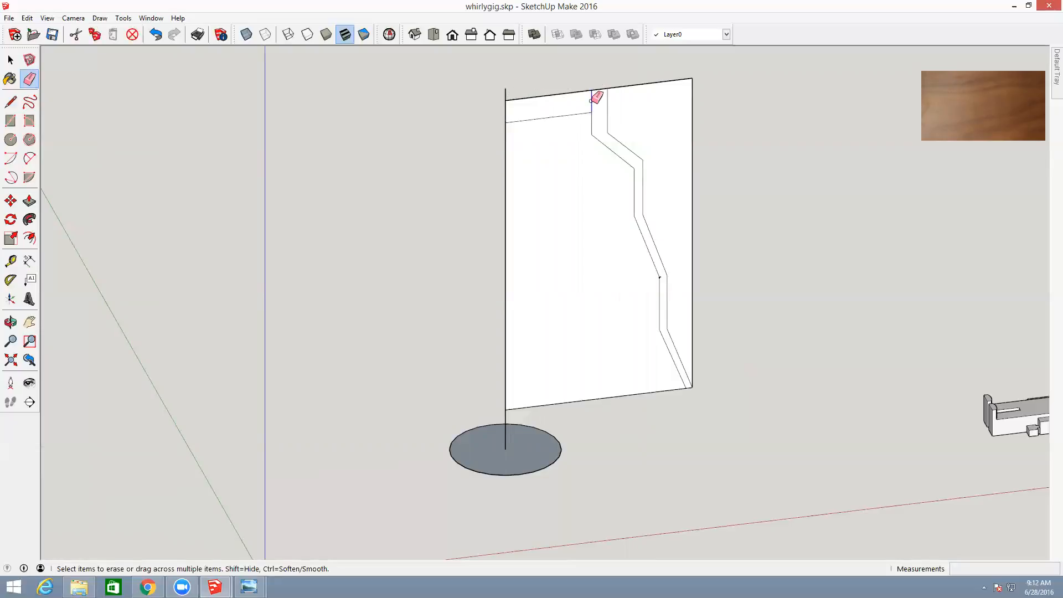
left_click(691, 79)
left_click(632, 393)
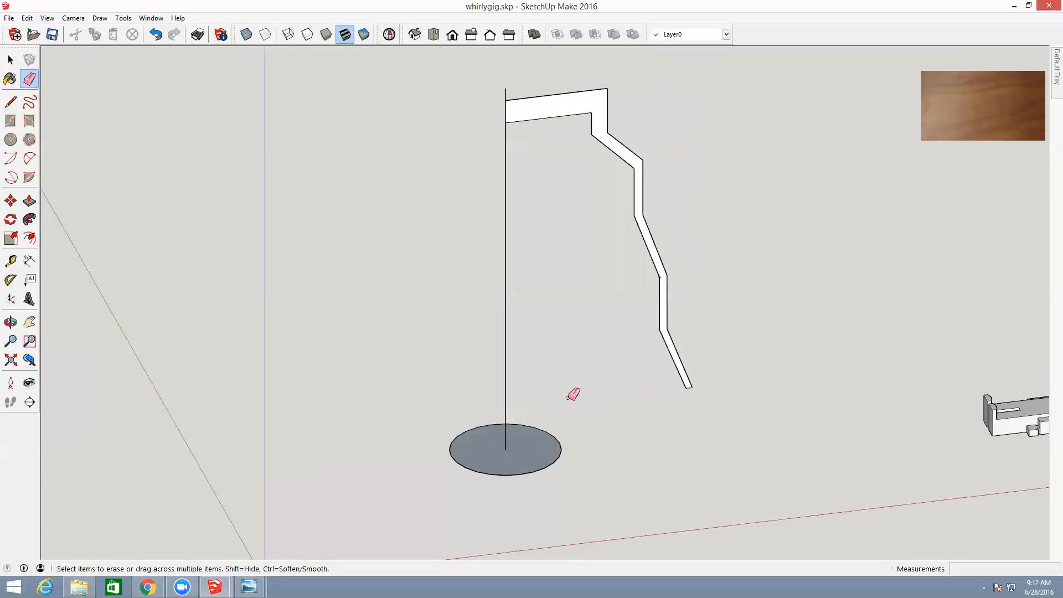
left_click(505, 411)
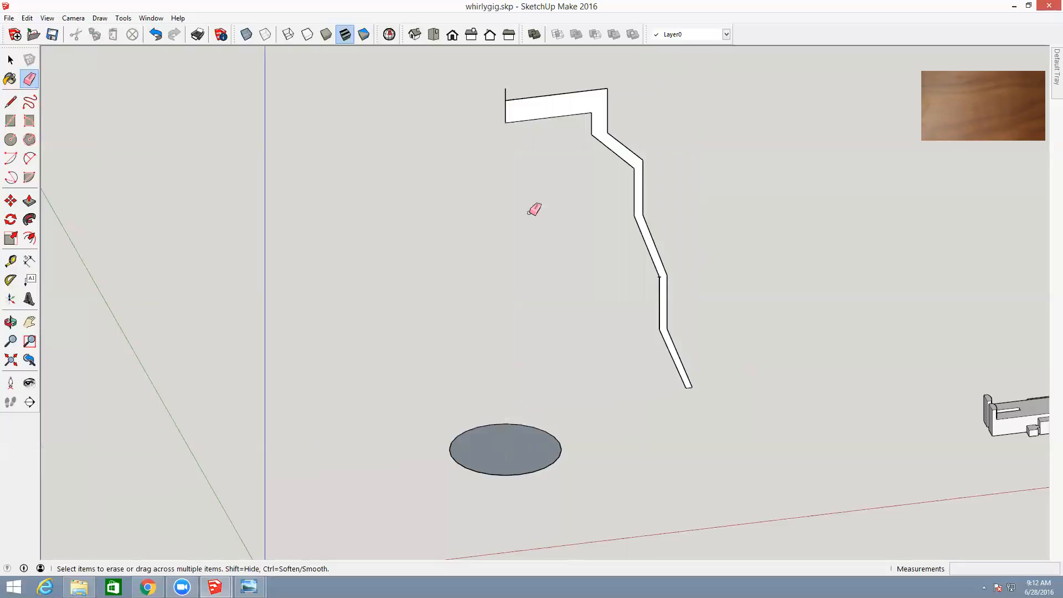
left_click(506, 93)
- Sweep the profile face fully around the circle's edge with Follow Me to form a hollow, stepped bell
key("o")
left_click_drag(906, 343, 835, 315)
scroll(819, 298, "down", 2)
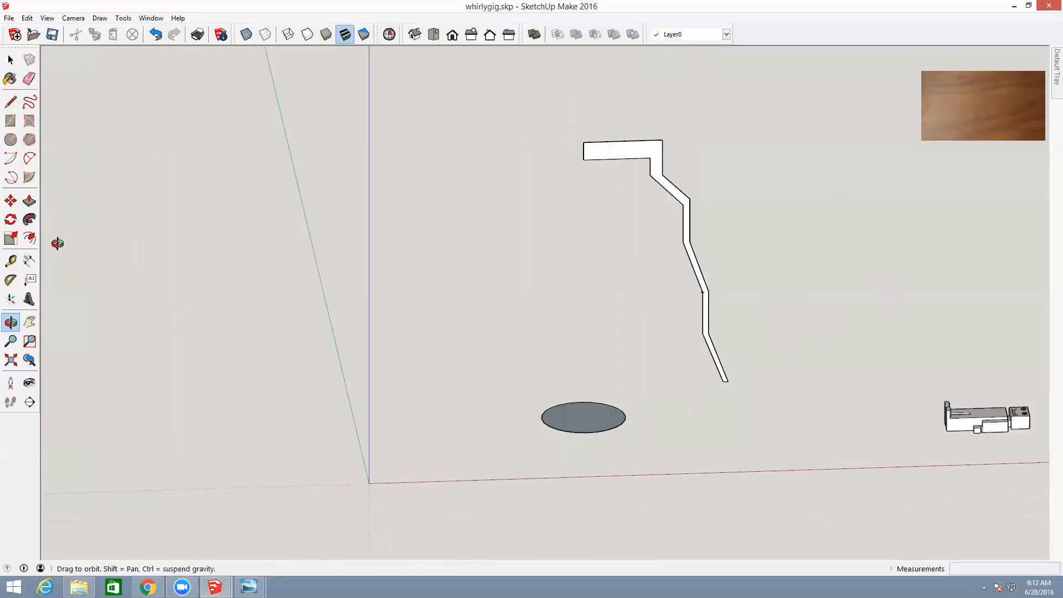
left_click(30, 220)
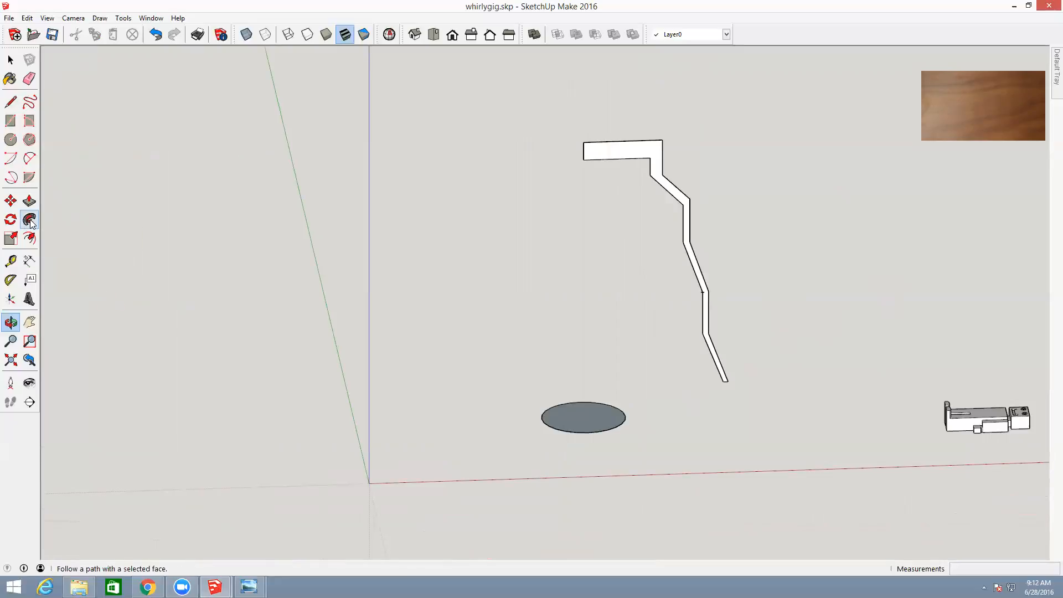
left_click(676, 196)
mouse_move(676, 196)
left_mouse_down()
mouse_move(593, 405)
mouse_move(559, 407)
mouse_move(545, 424)
mouse_move(560, 439)
mouse_move(589, 441)
mouse_move(686, 421)
left_mouse_up()
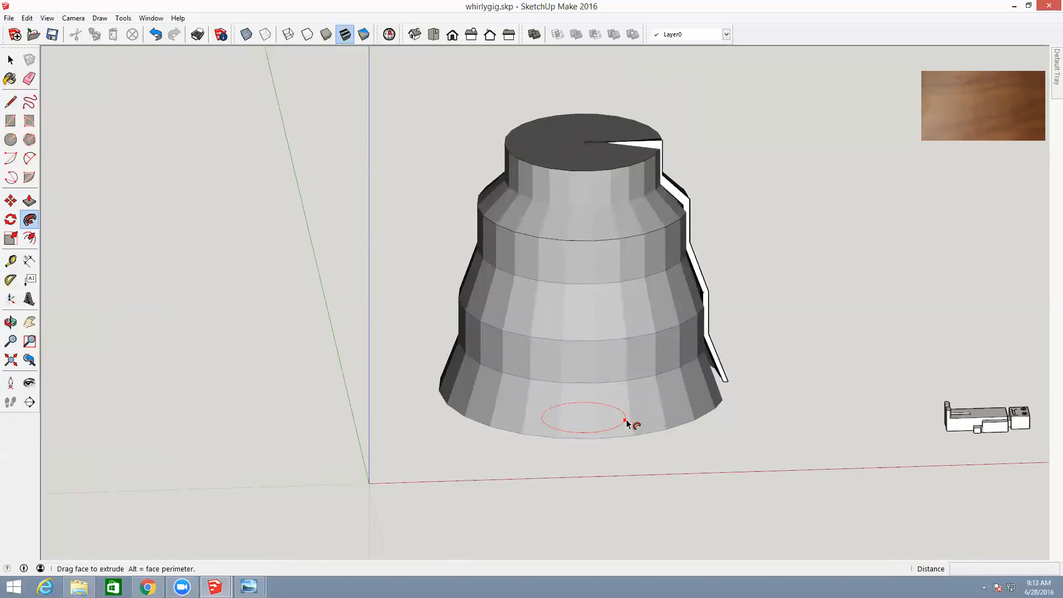
left_click(683, 412)
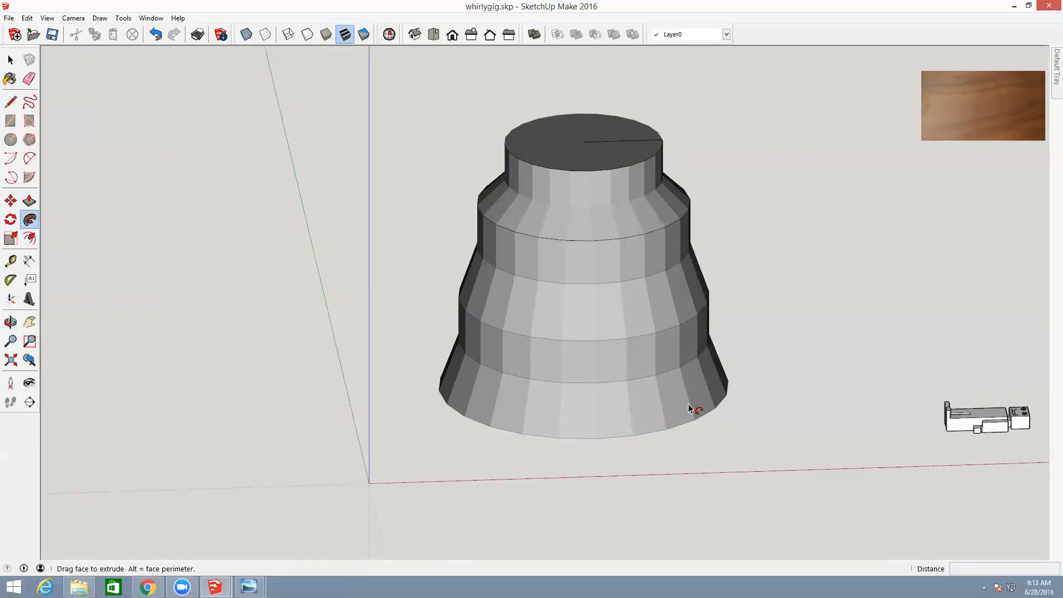
key("ctrl+z")
key("ctrl+y")
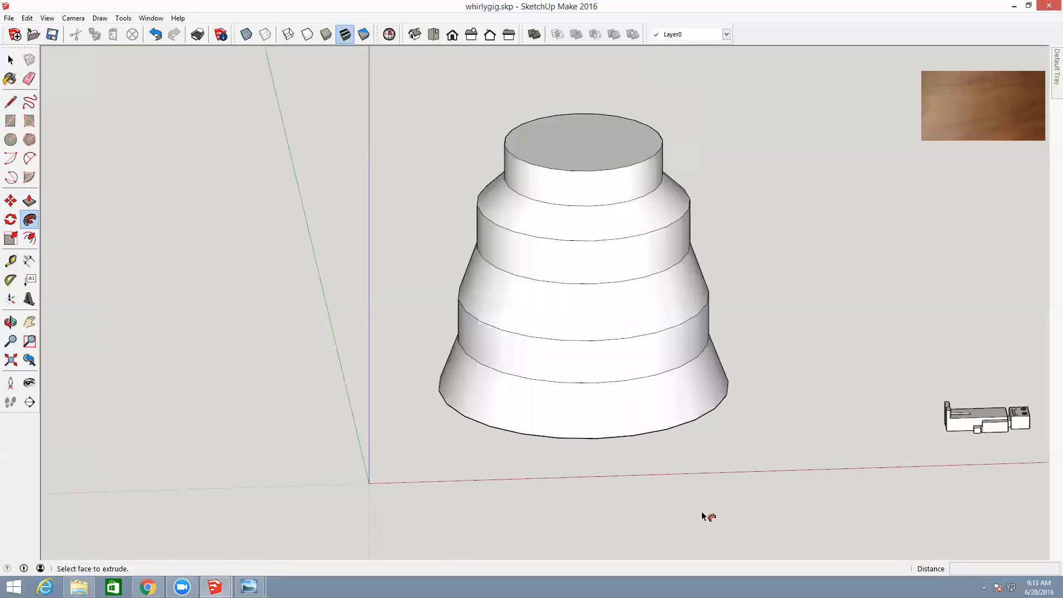
- Delete the circle beneath the bell
key("o")
left_click_drag(688, 491, 695, 457)
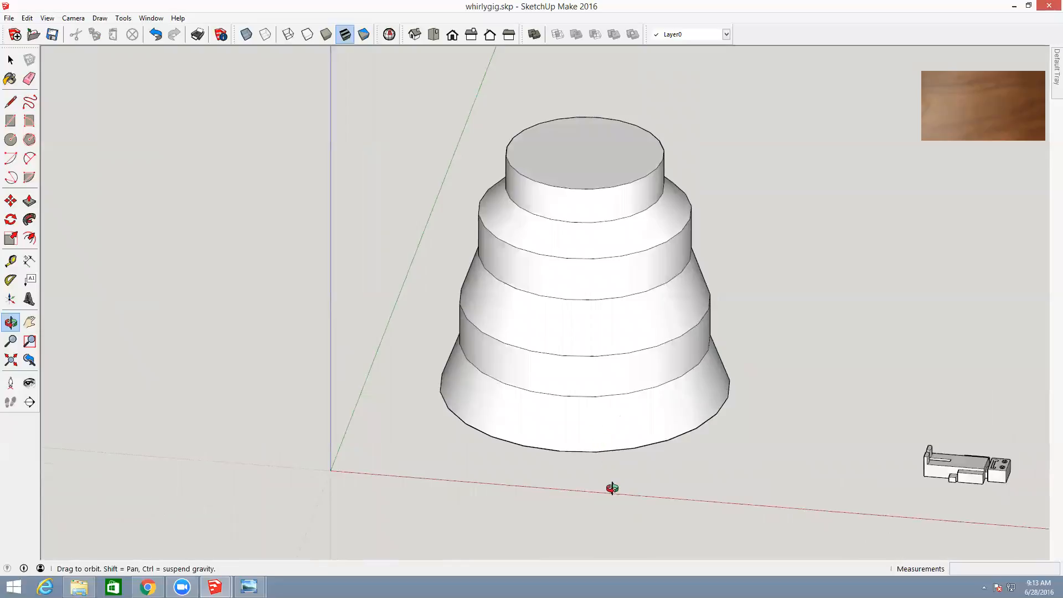
left_click_drag(614, 488, 640, 560)
key("space")
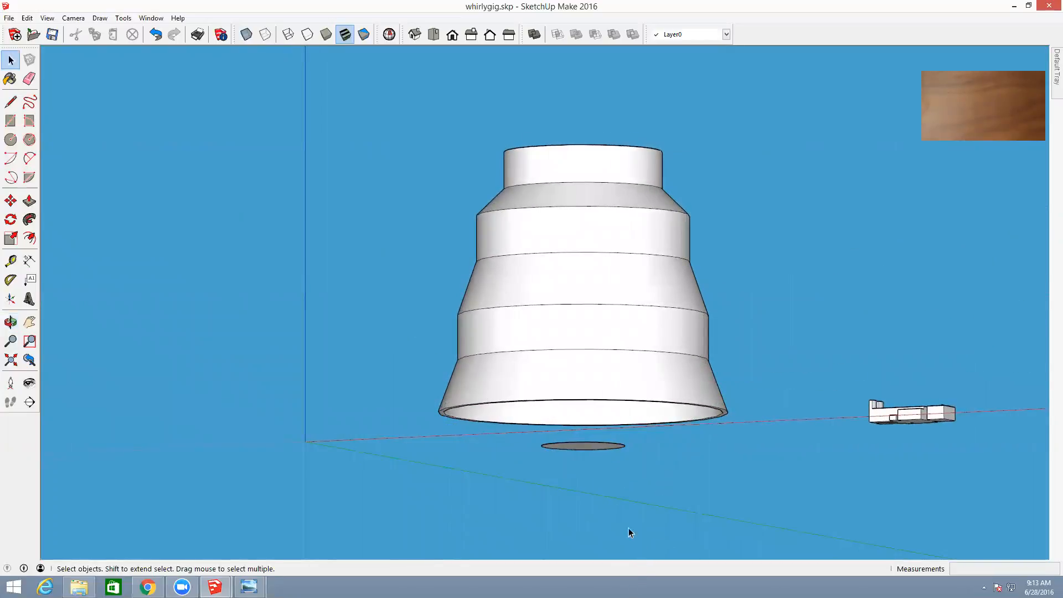
left_click(573, 446)
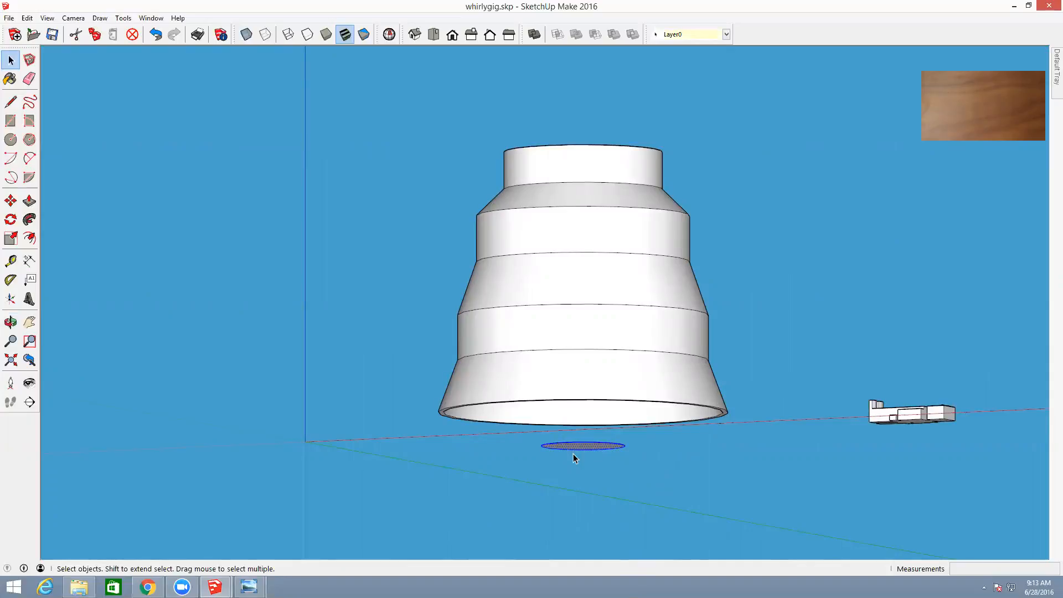
key("Delete")
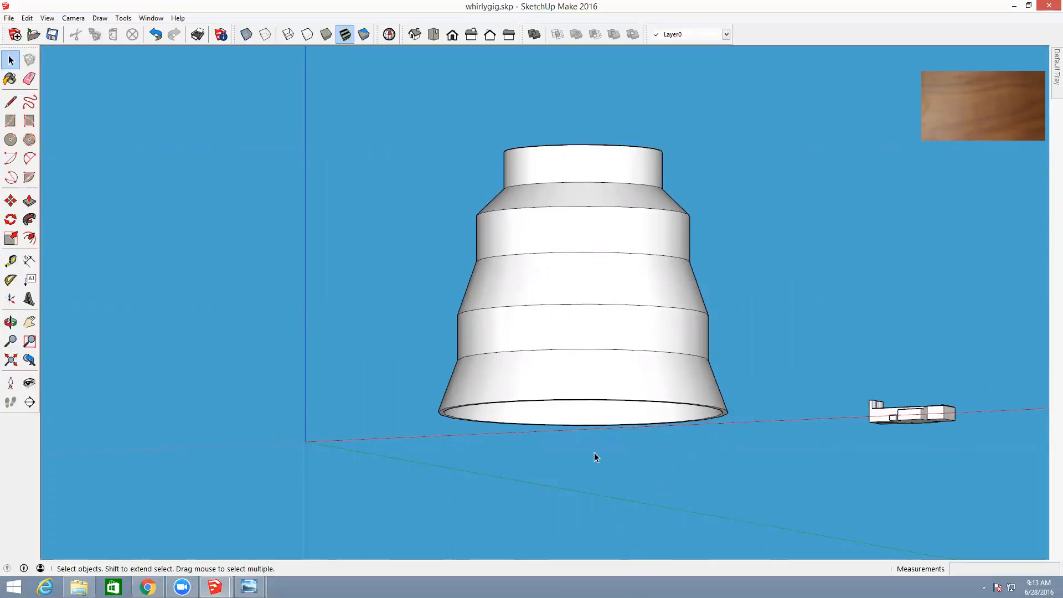
- Select all the connected geometry of the bell and make it a group
left_click(609, 238)
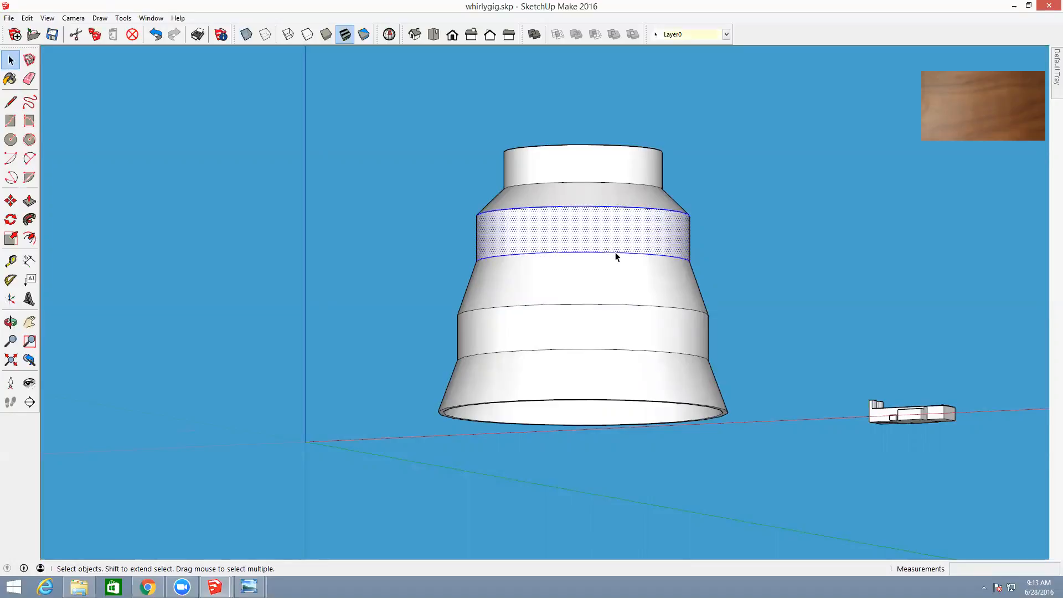
triple_click(615, 266)
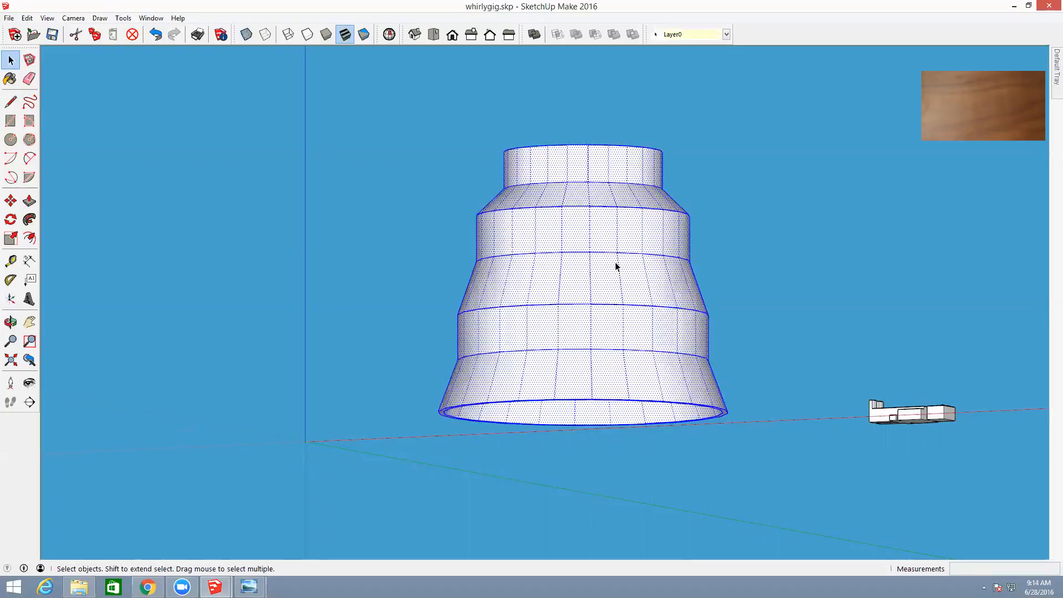
right_click(555, 280)
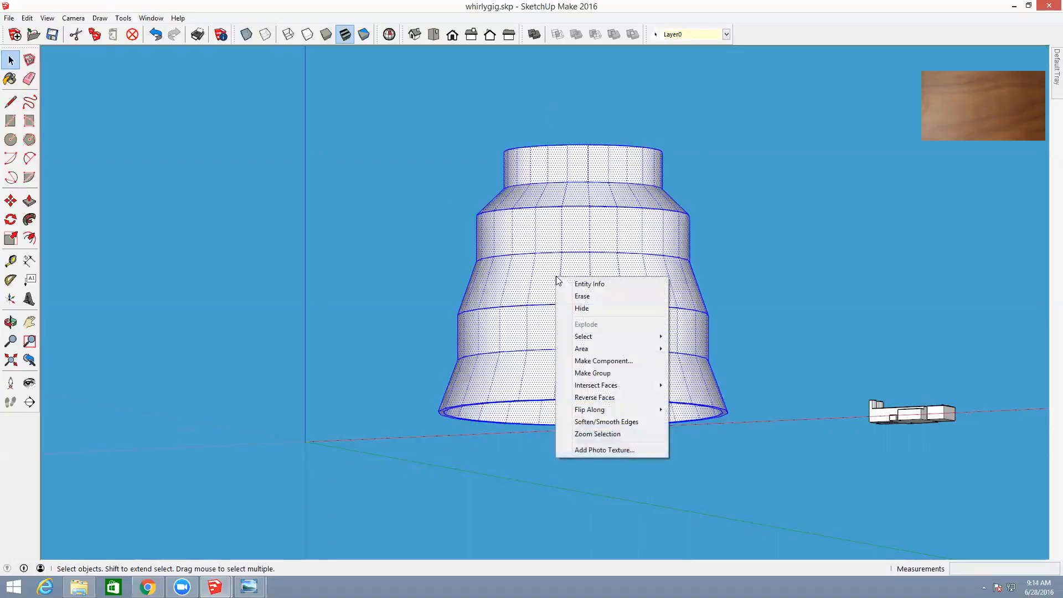
left_click(589, 374)
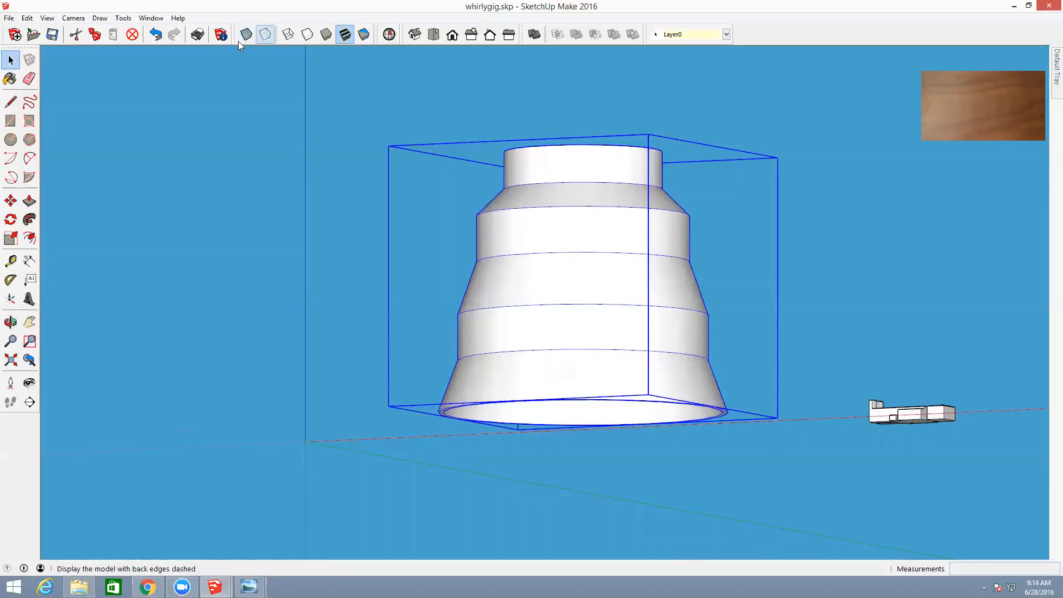
left_click(153, 19)
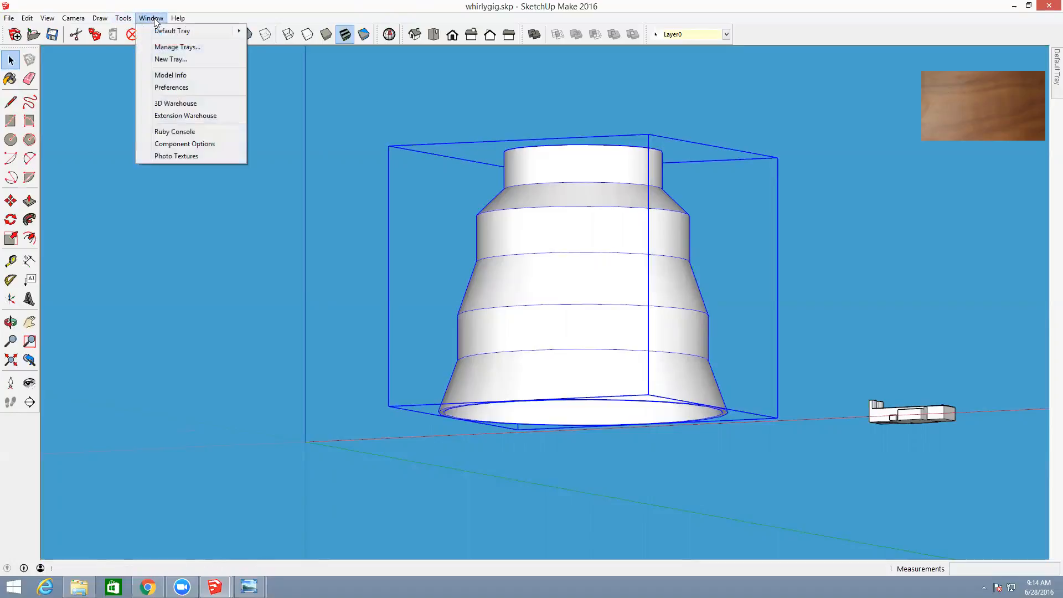
mouse_move(162, 33)
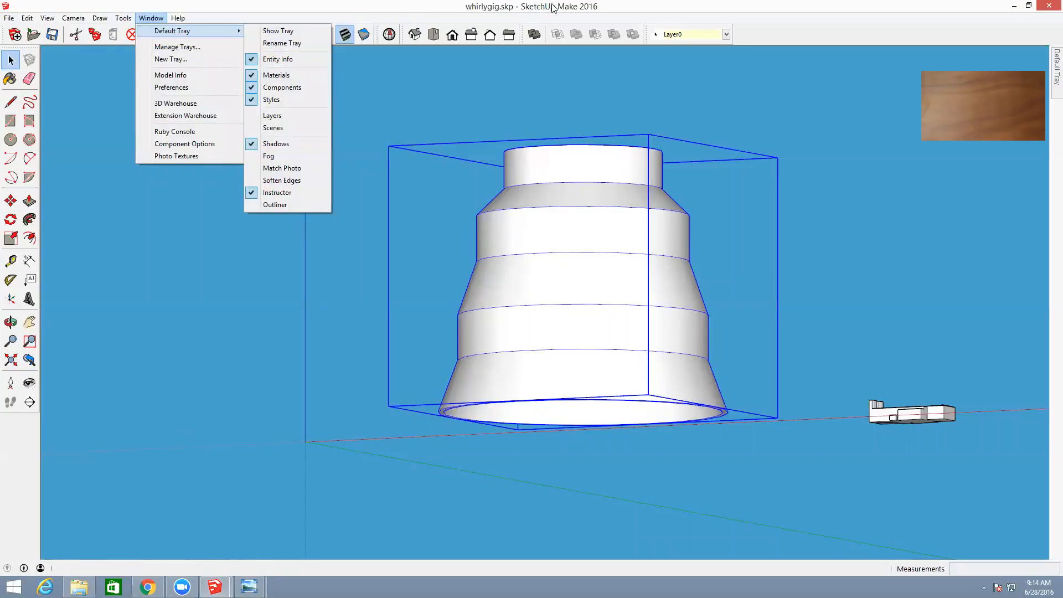
left_click(777, 5)
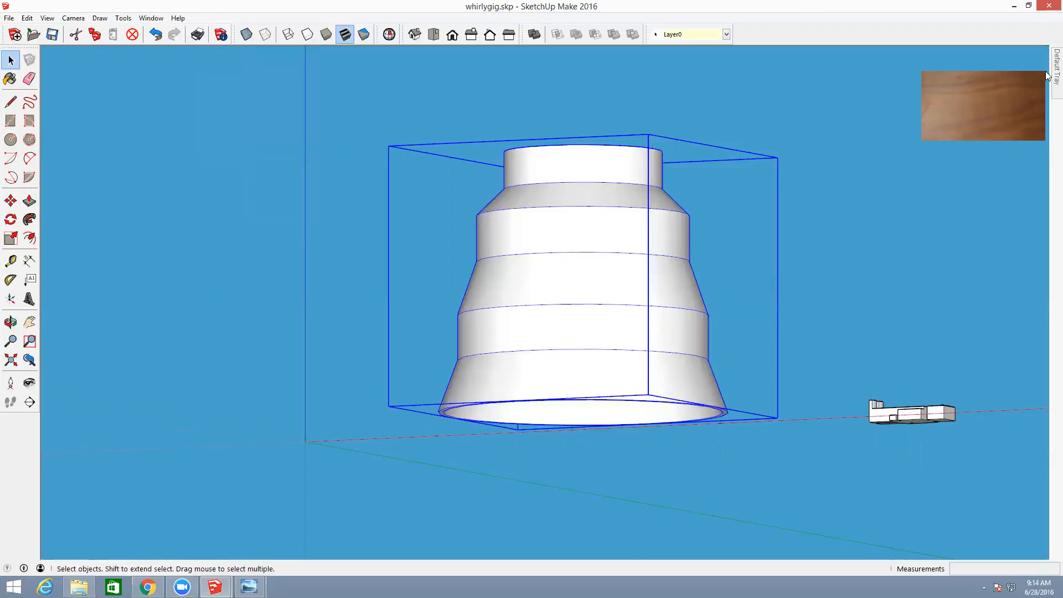
mouse_move(1048, 78)
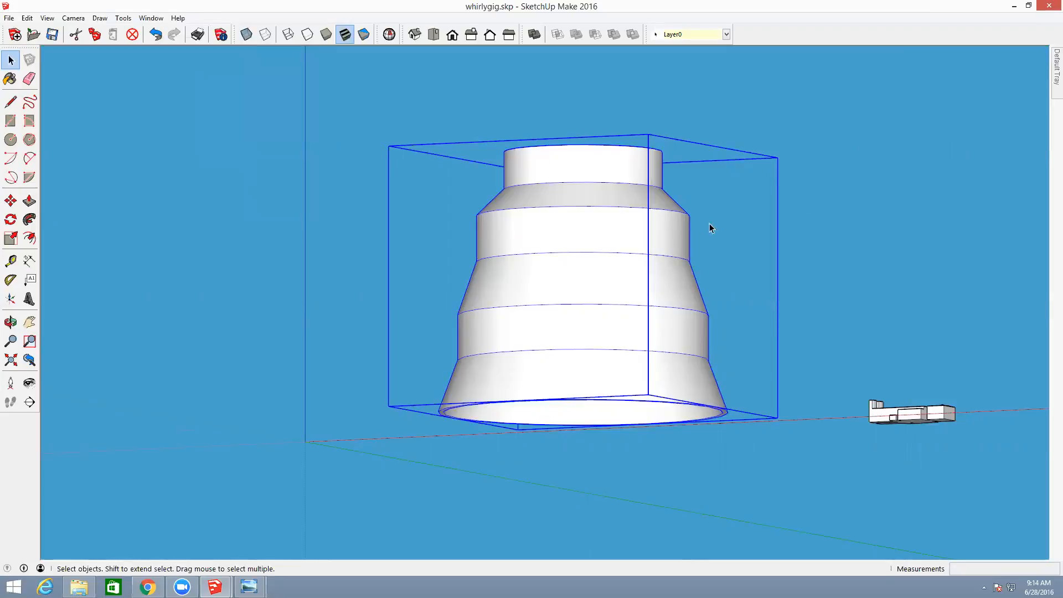
- Try to draw a diameter line across the bell's flat top between two rim vertices
scroll(698, 232, "down", 5)
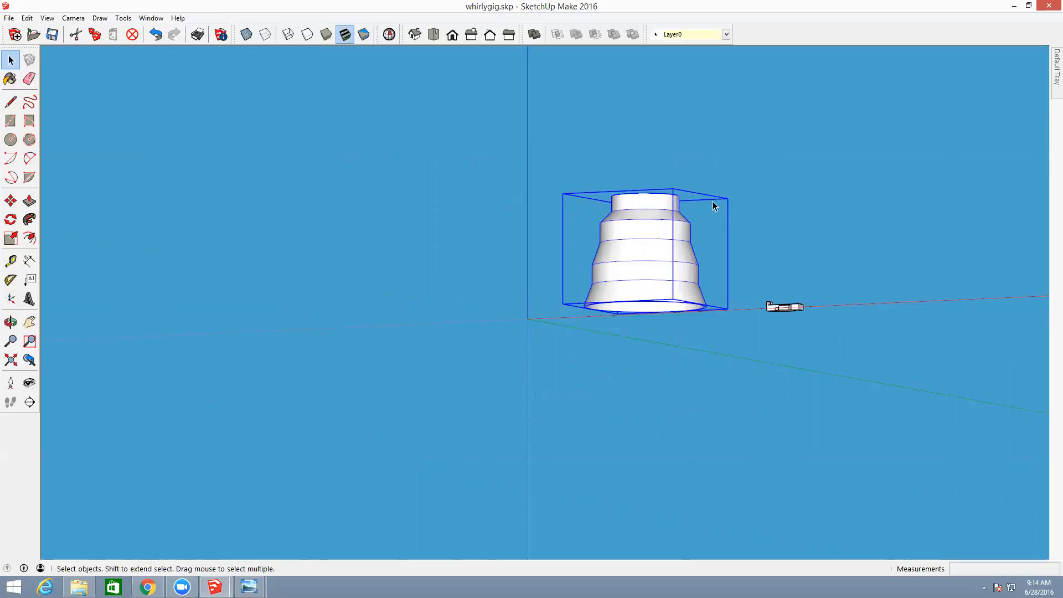
key("o")
left_click_drag(725, 188, 754, 351)
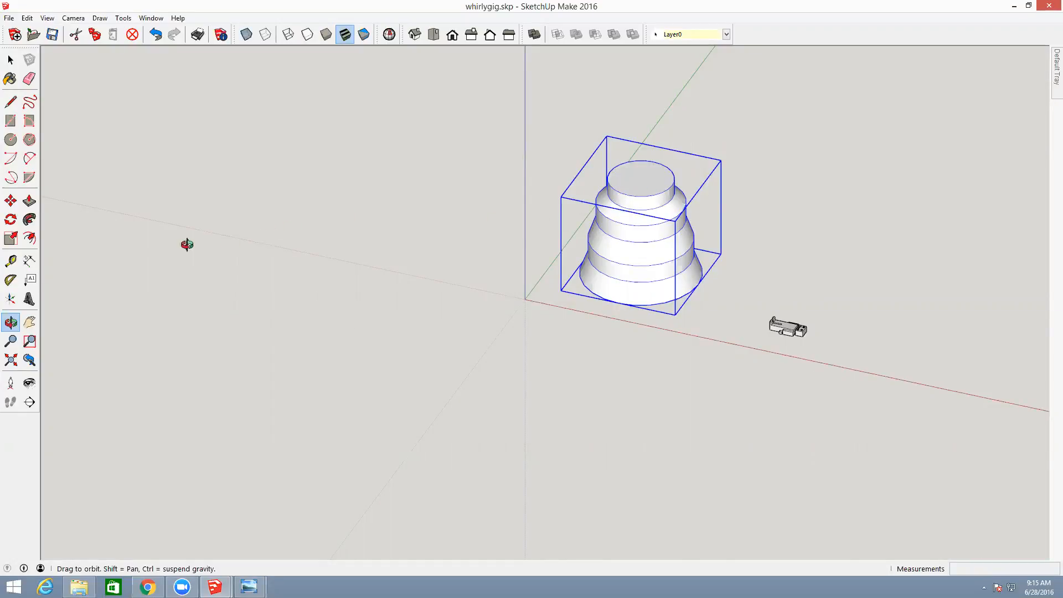
left_click(11, 101)
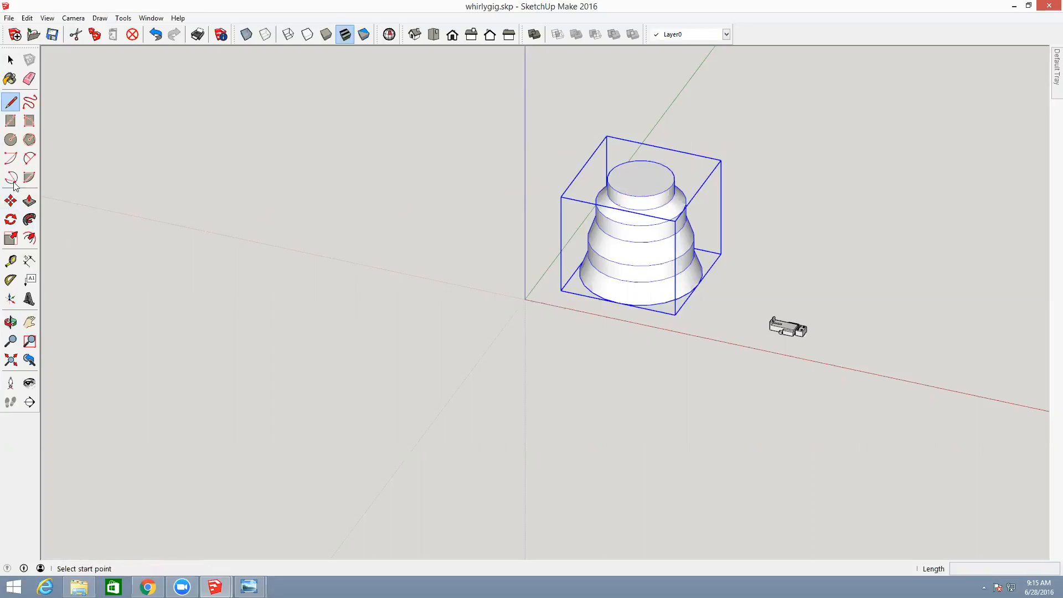
left_click(10, 139)
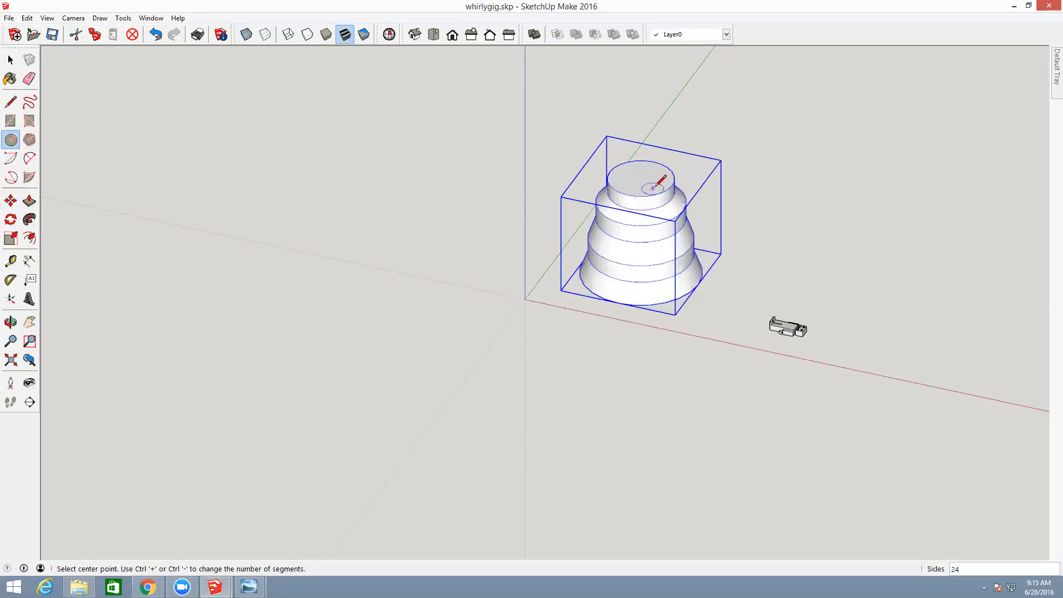
key("o")
left_click_drag(669, 183, 521, 305, "shift")
scroll(522, 314, "up", 3)
scroll(533, 313, "up", 5)
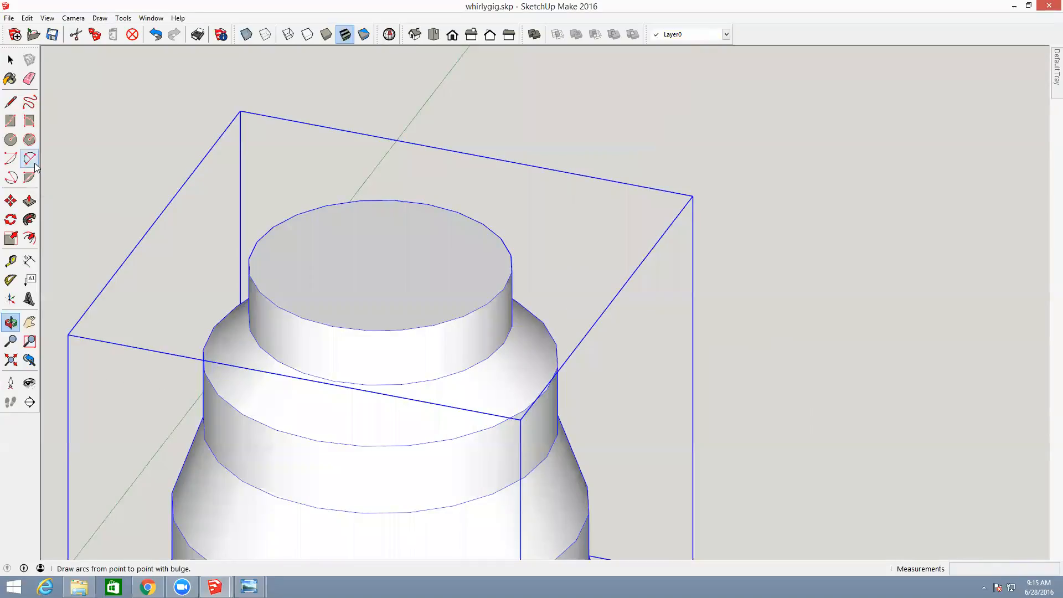
left_click(12, 142)
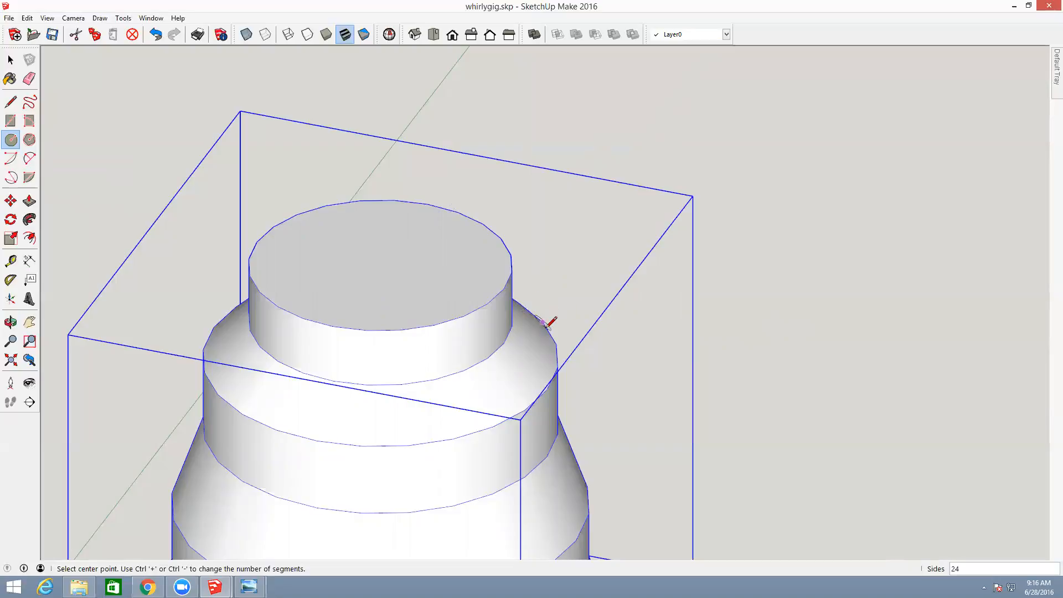
key("l")
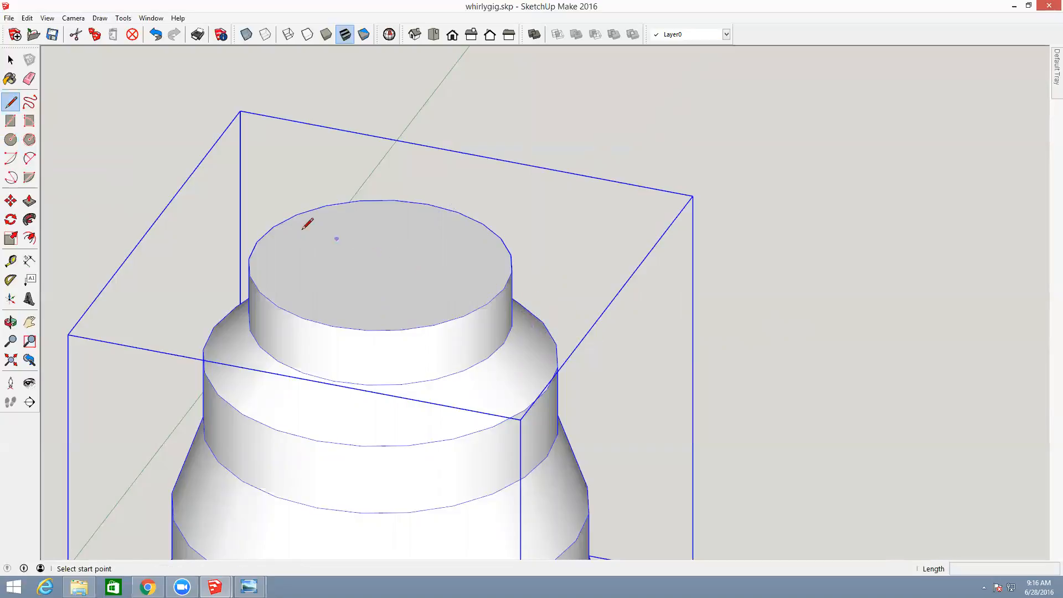
left_click(248, 258)
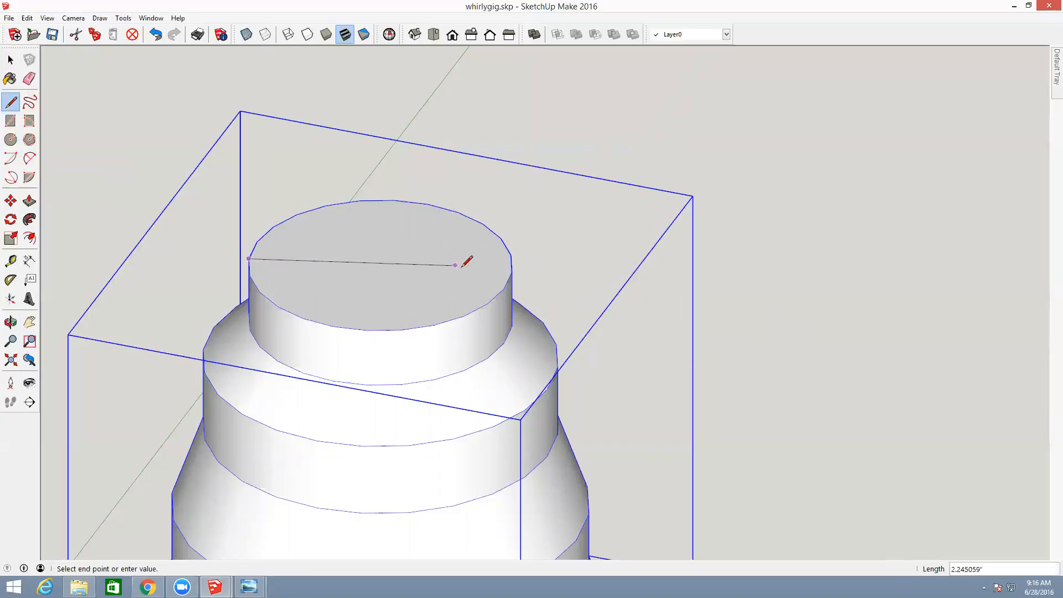
left_click(511, 255)
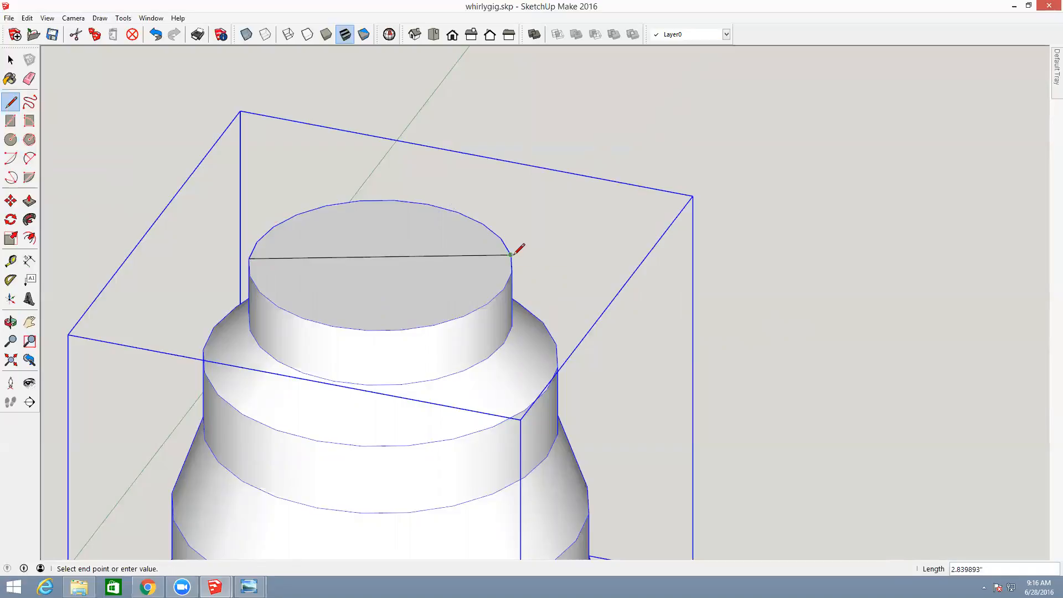
- Erase the off-centre line and draw a new one across the bell's top between two opposite rim vertices
key("o")
left_click_drag(513, 251, 569, 380)
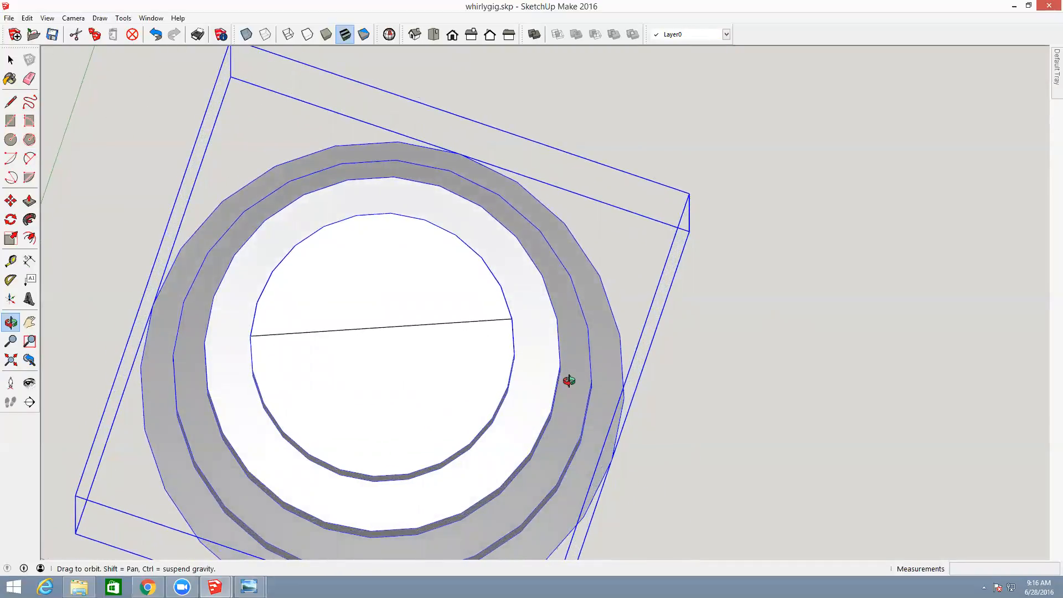
key("e")
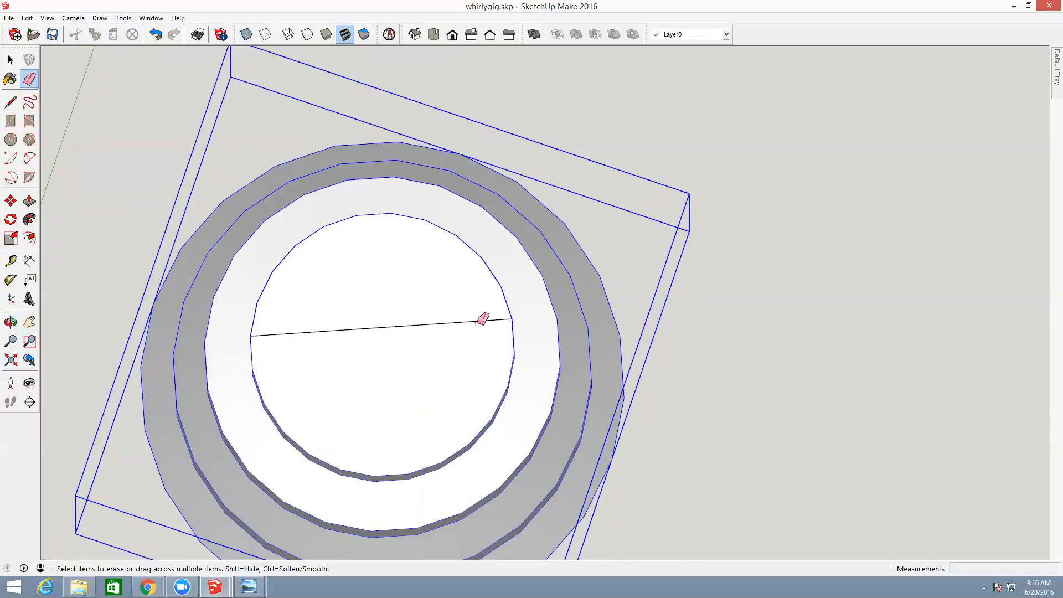
left_click(476, 321)
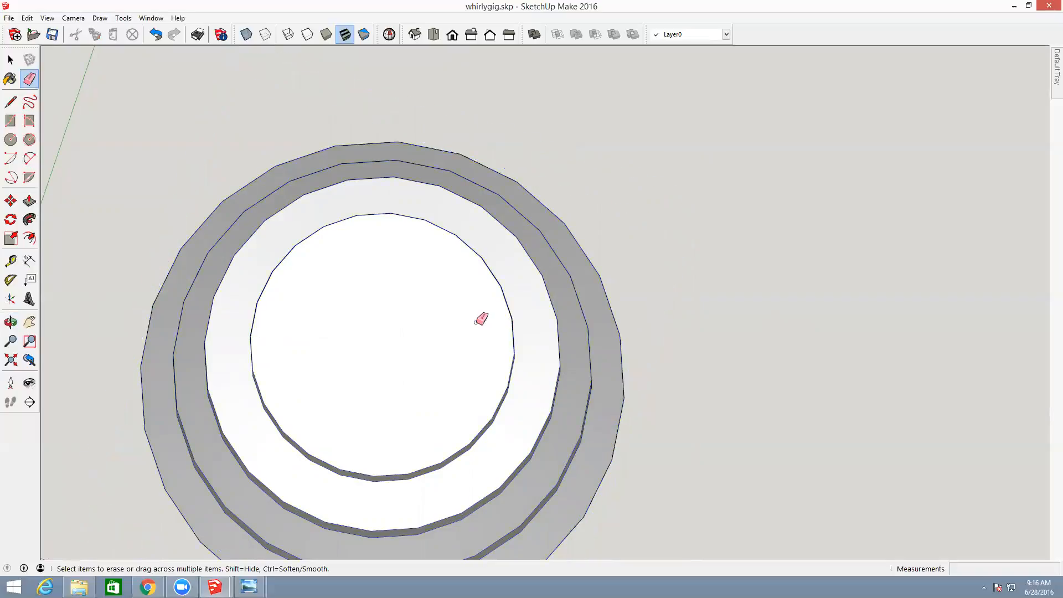
key("l")
left_click(250, 336)
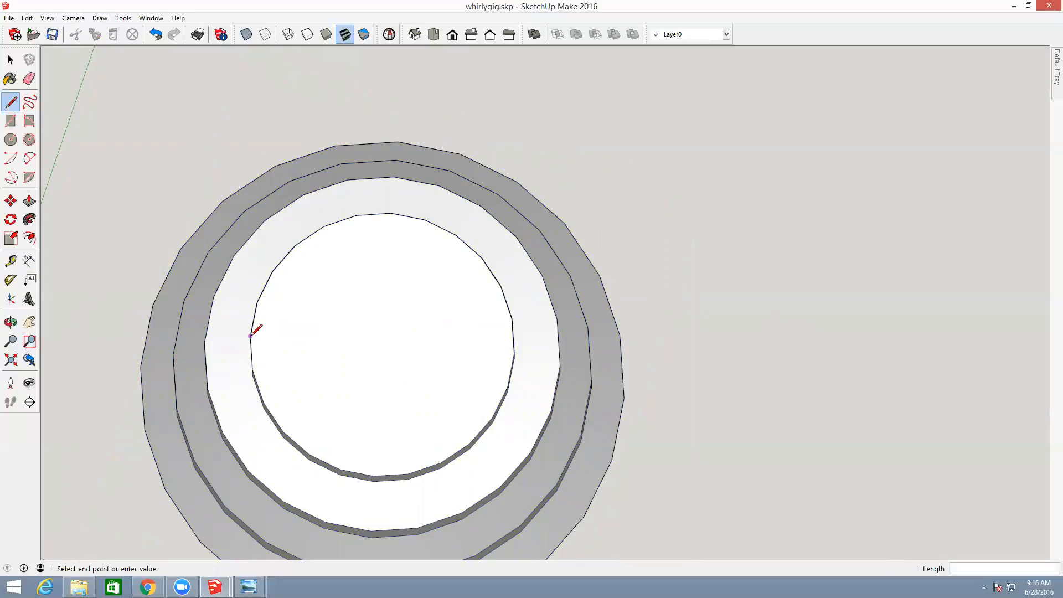
left_click(514, 353)
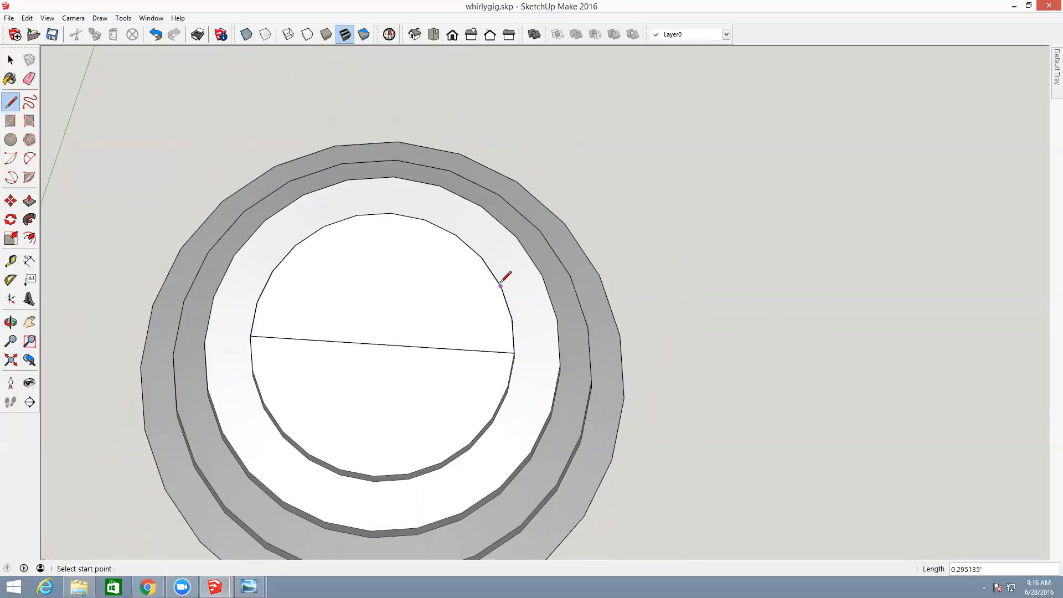
- Draw a circle of about 1.43" radius from the line's midpoint to the bell's top rim, and erase the line
key("o")
left_click_drag(636, 387, 609, 299)
left_click_drag(591, 352, 706, 235)
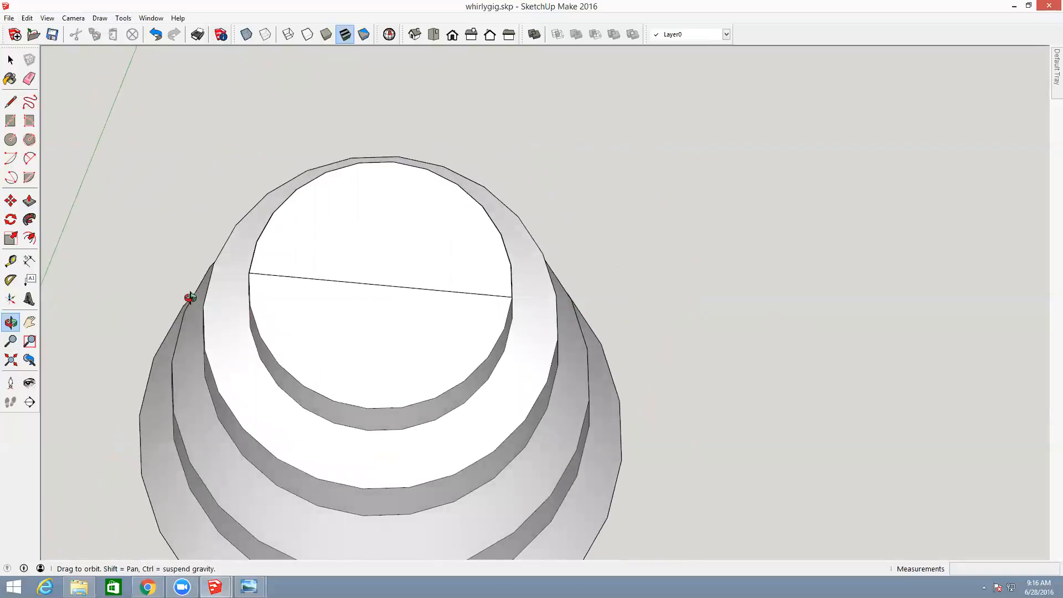
left_click(11, 141)
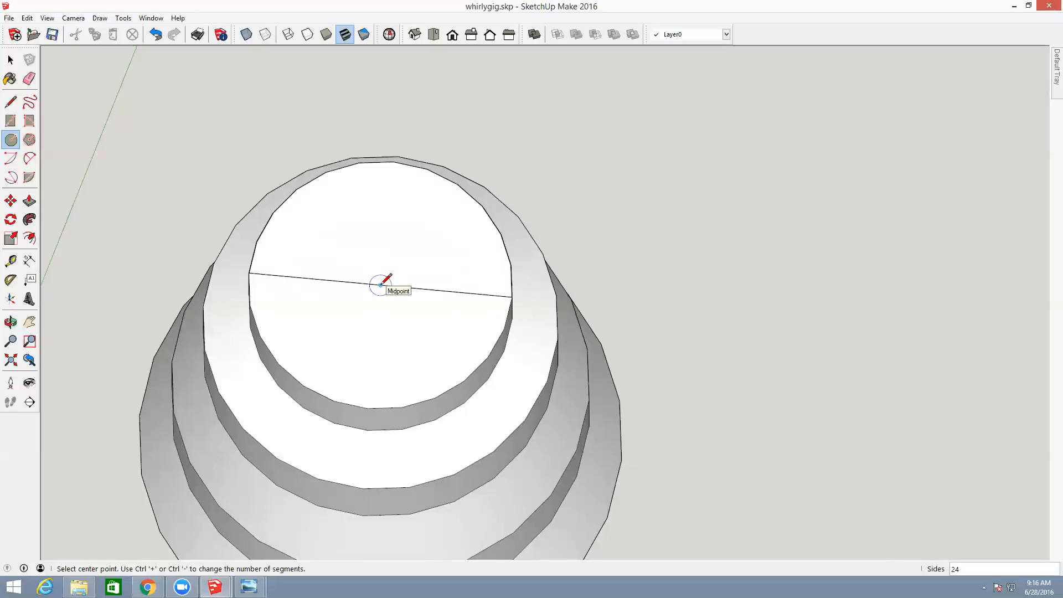
left_click(380, 285)
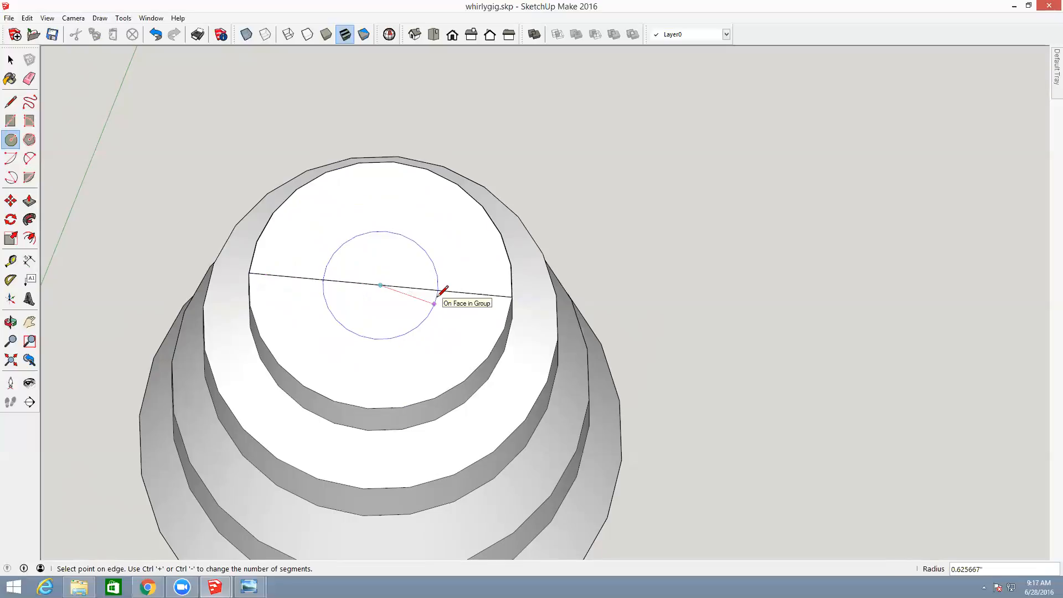
left_click(510, 294)
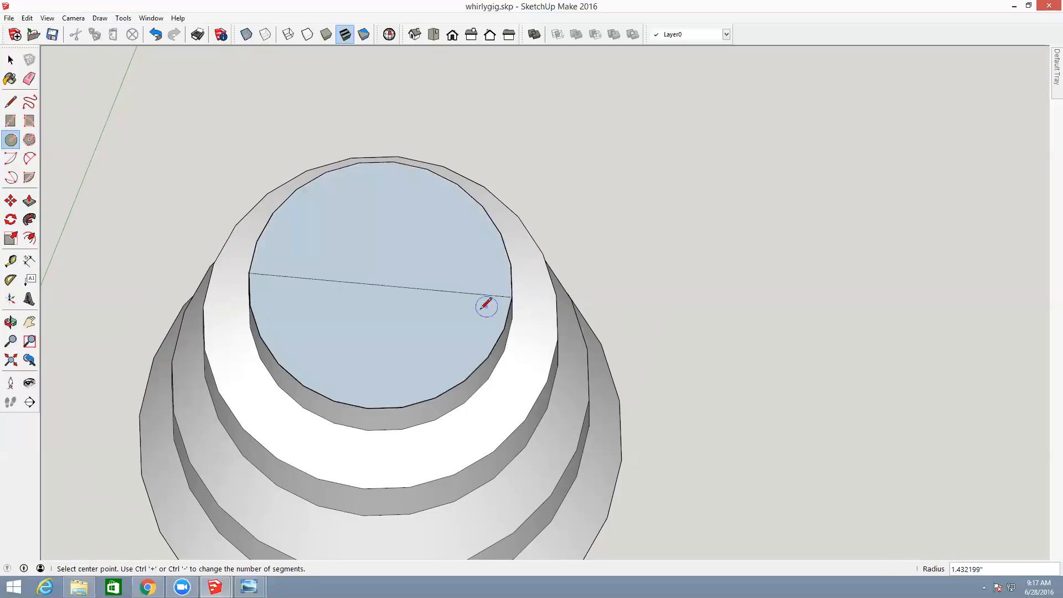
key("e")
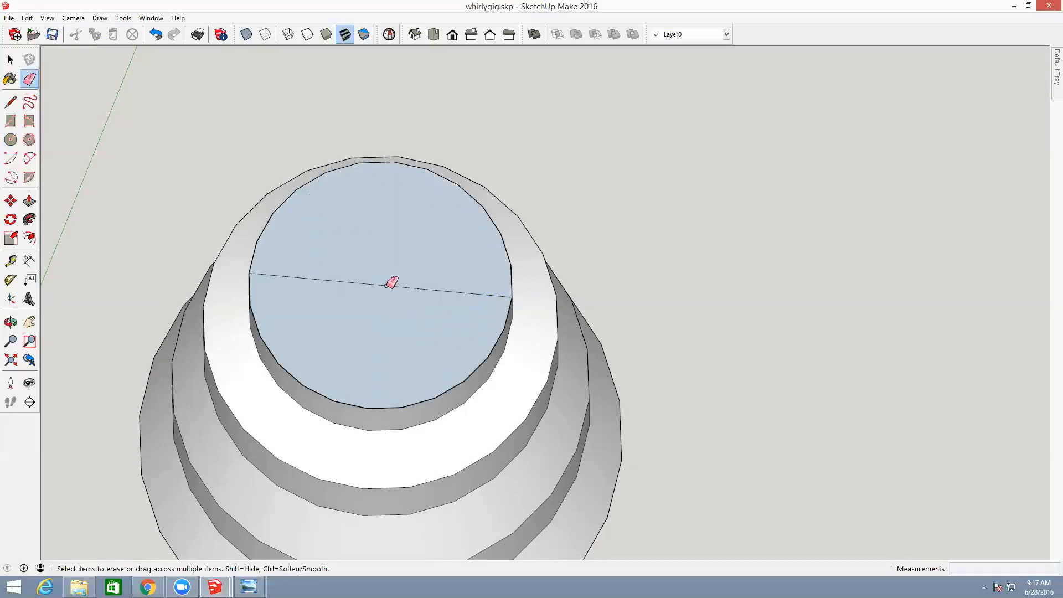
left_click(387, 285)
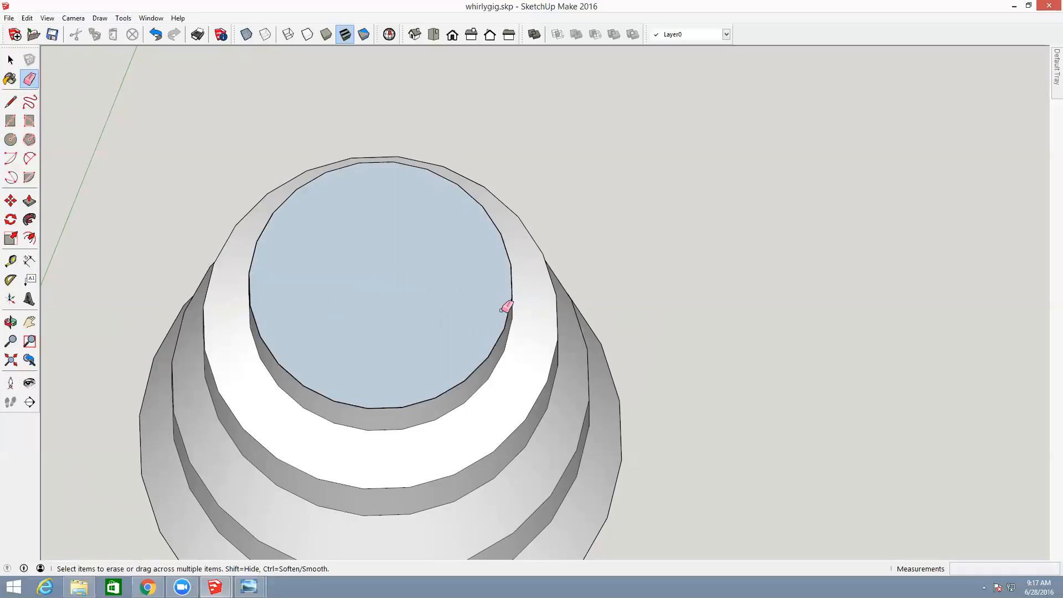
- Draw a diameter line about 2.86" long from the back to the front of the top circle, through its centre
key("o")
left_click_drag(533, 386, 564, 237)
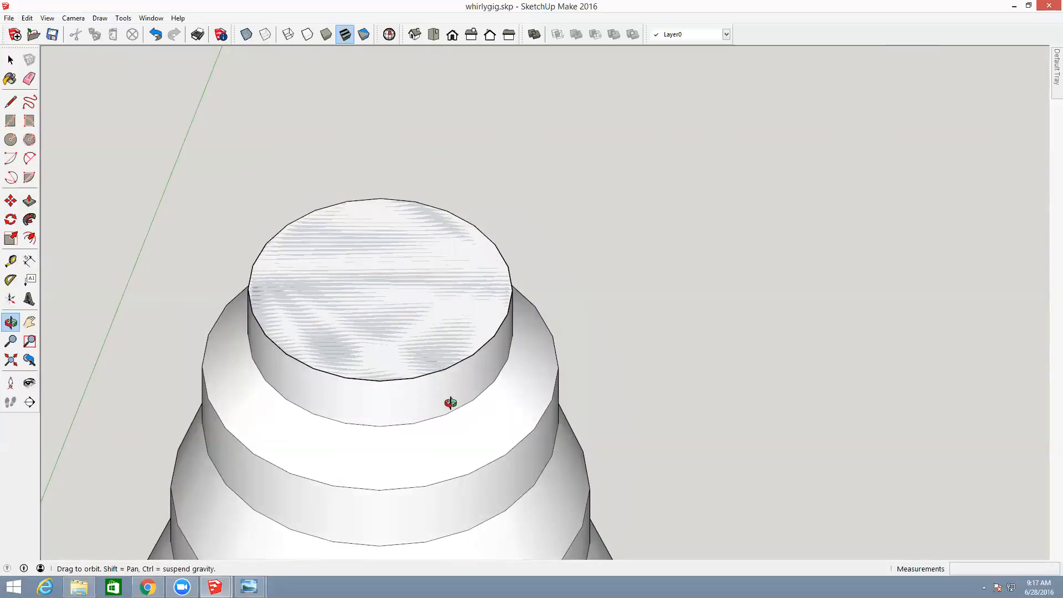
key("l")
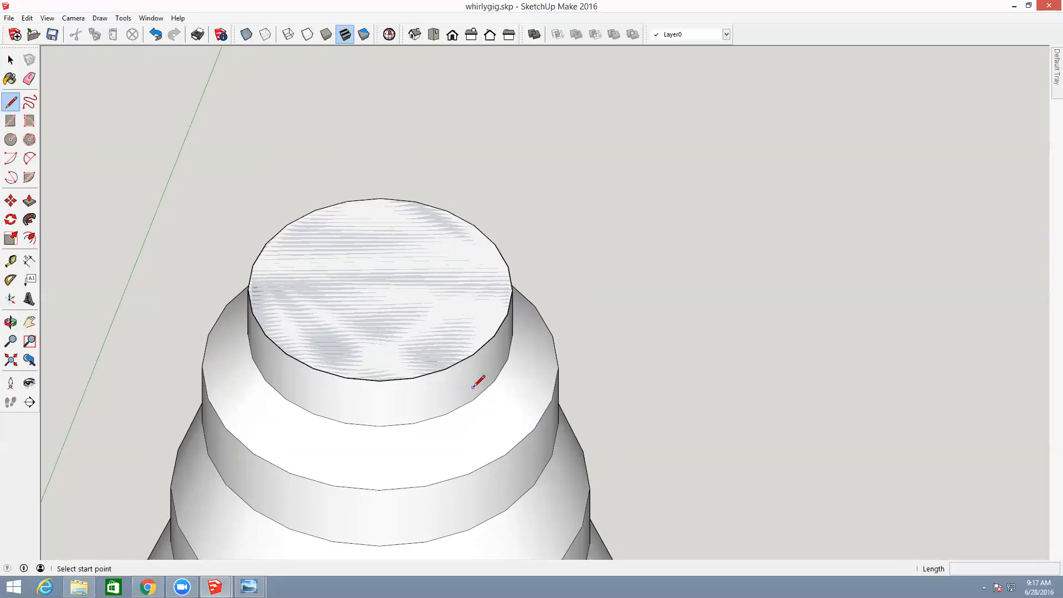
left_click(379, 289)
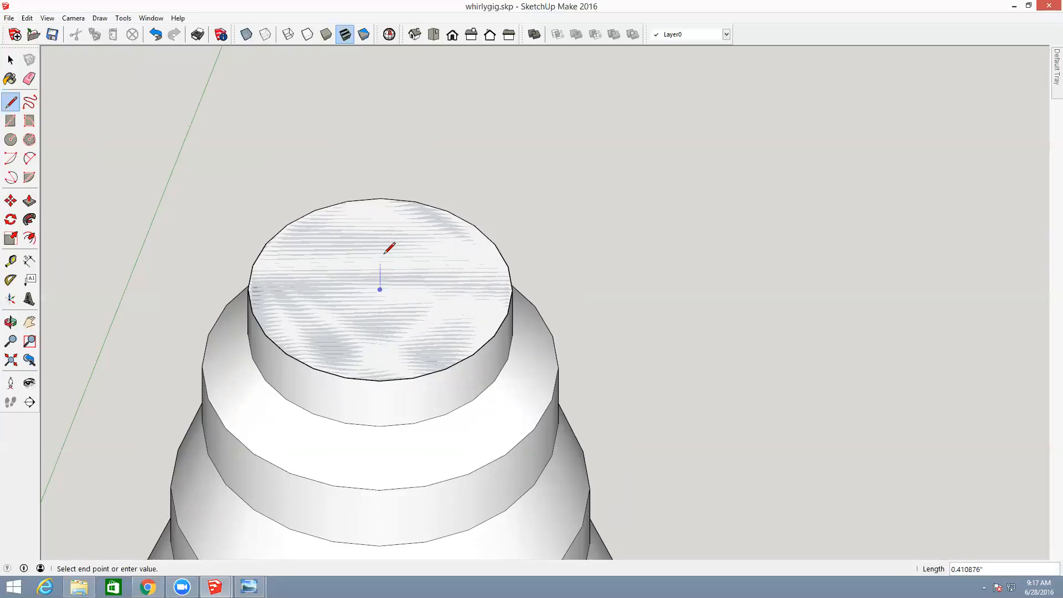
left_click(381, 198)
left_click(380, 381)
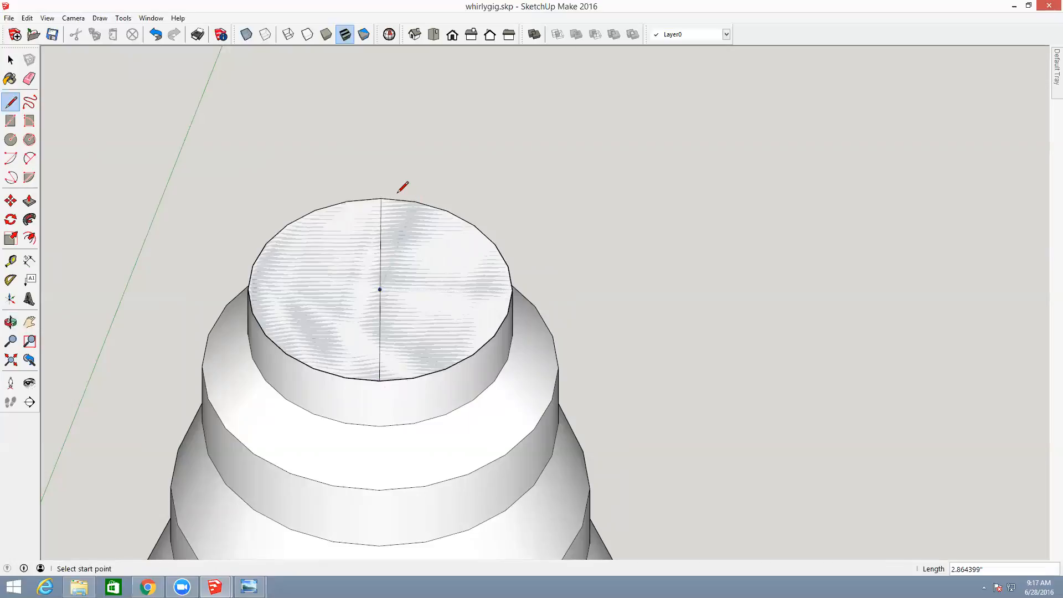
- Draw a long straight line outward from the diameter's back end, and a perpendicular line from its far end toward the front
left_click(381, 198)
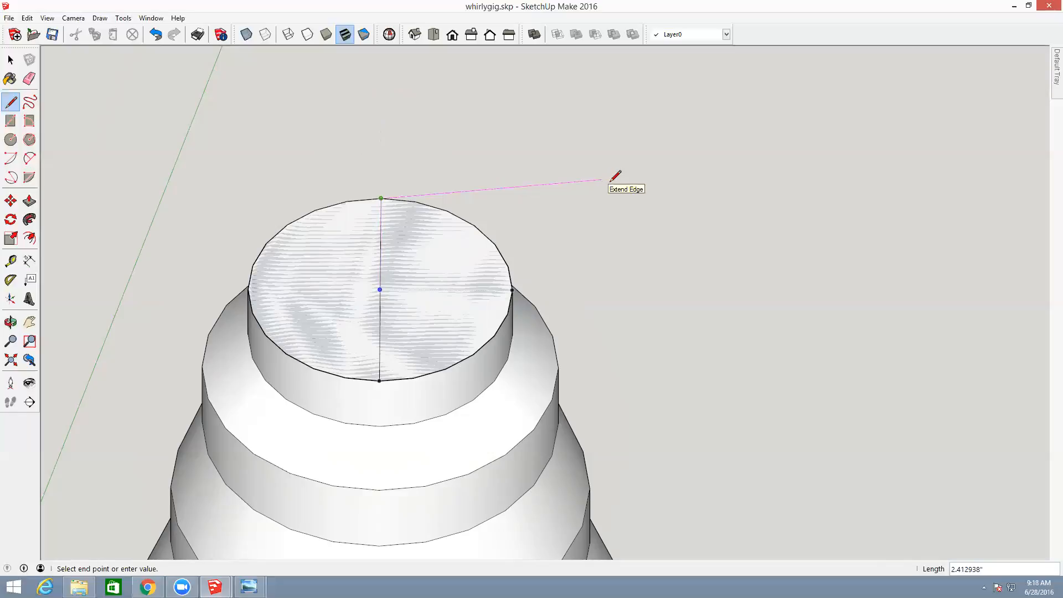
left_click(1012, 143)
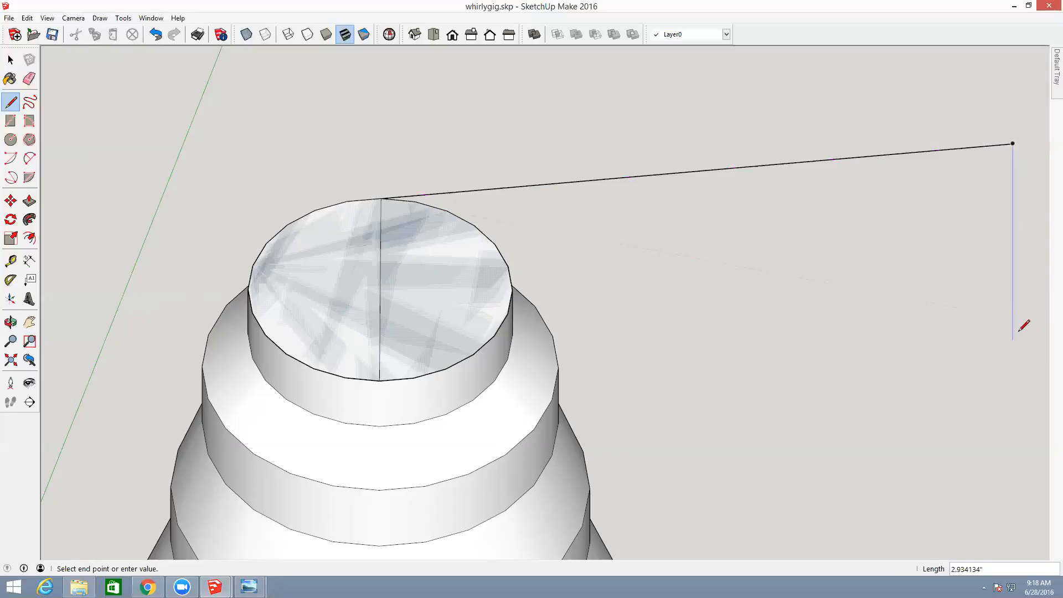
key("o")
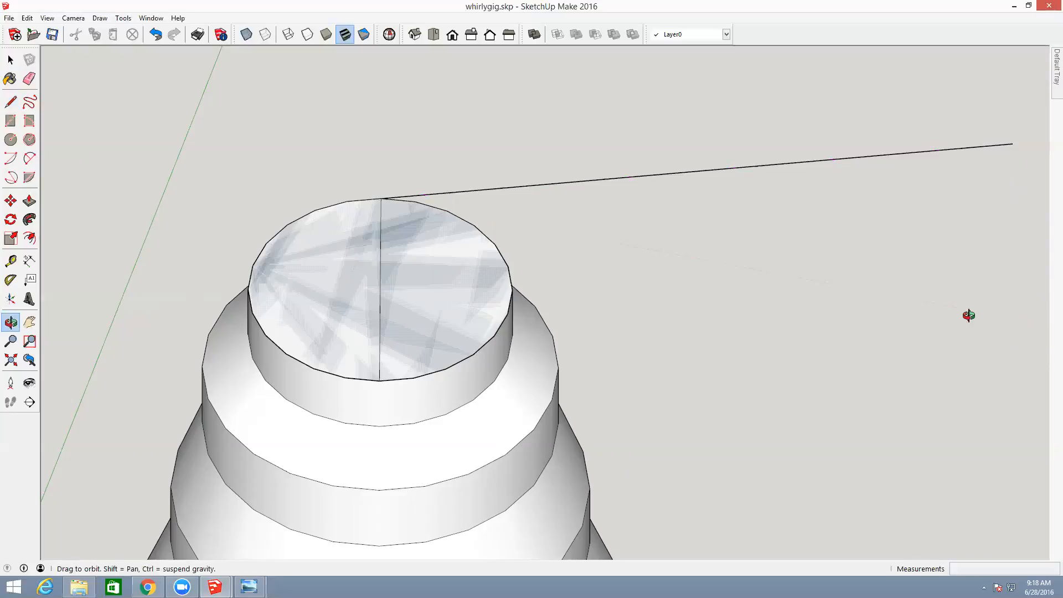
left_click_drag(969, 315, 781, 306)
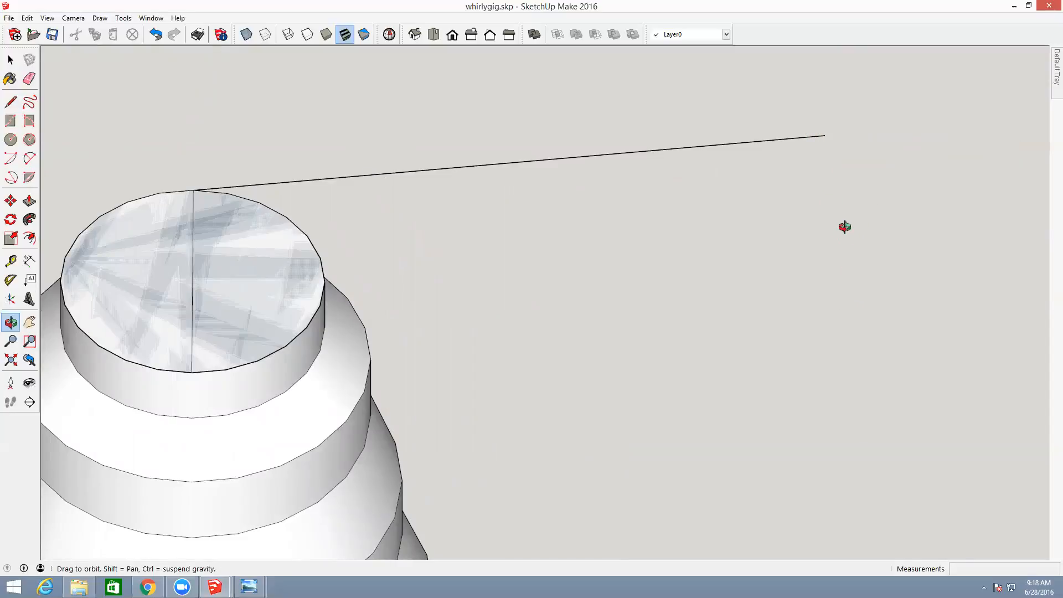
key("l")
left_click(825, 135)
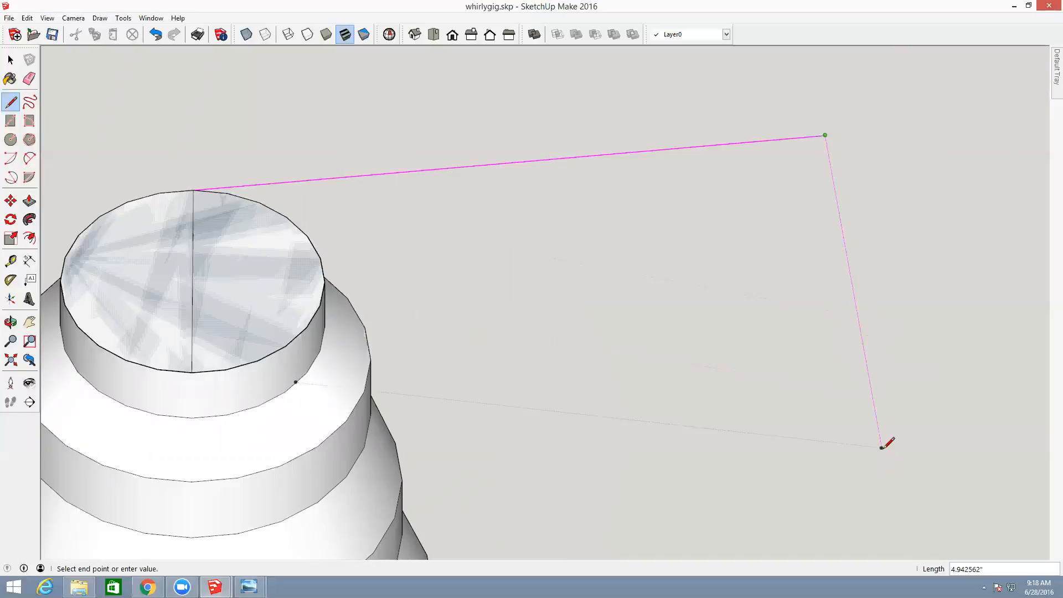
left_click(889, 481)
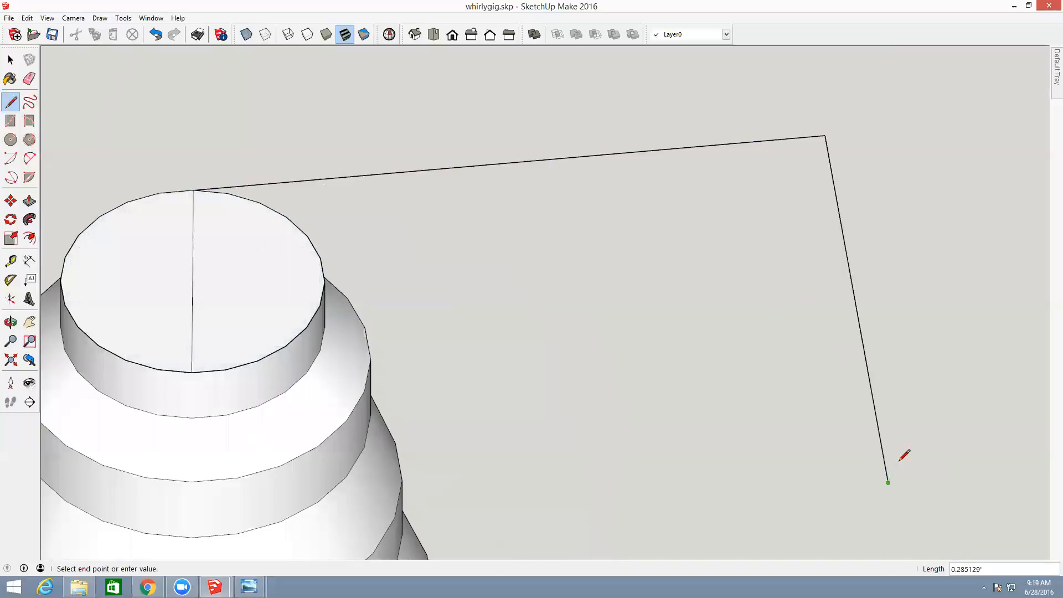
- Close the arm outline with a line about 7.27" long from the diameter's front end to the outer line, parallel to the back edge
key("o")
mouse_move(703, 460)
left_mouse_down()
mouse_move(685, 442)
mouse_move(657, 224)
mouse_move(714, 441)
left_mouse_up()
left_click_drag(782, 400, 713, 444)
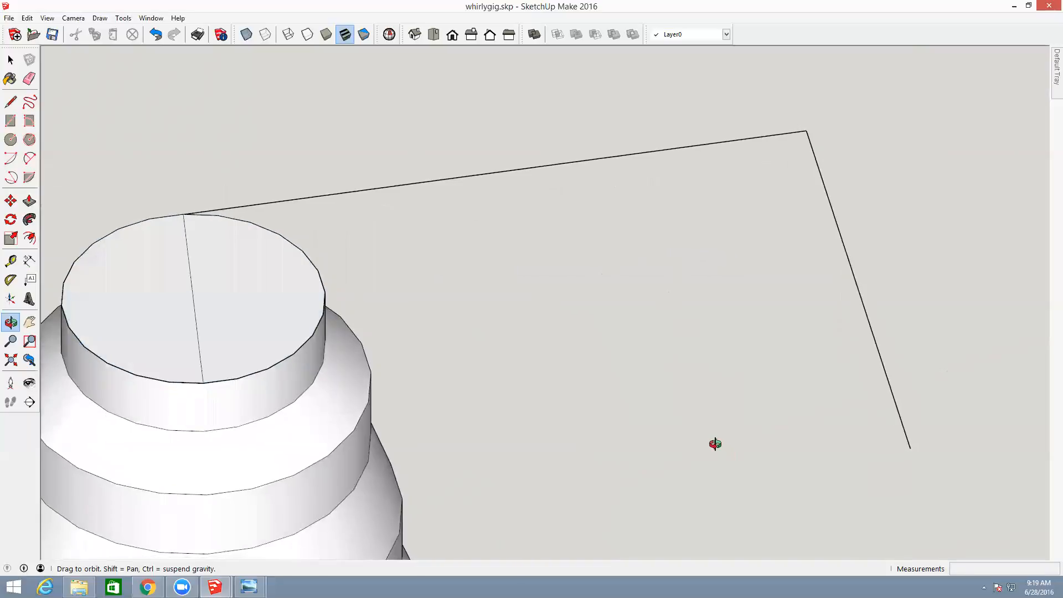
key("l")
left_click(909, 448)
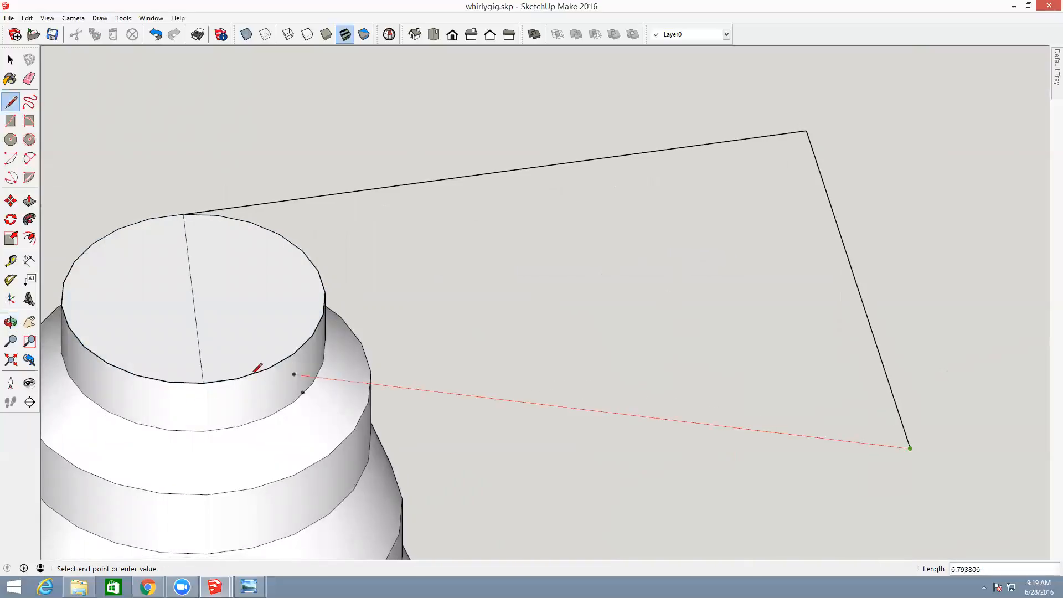
key("Escape")
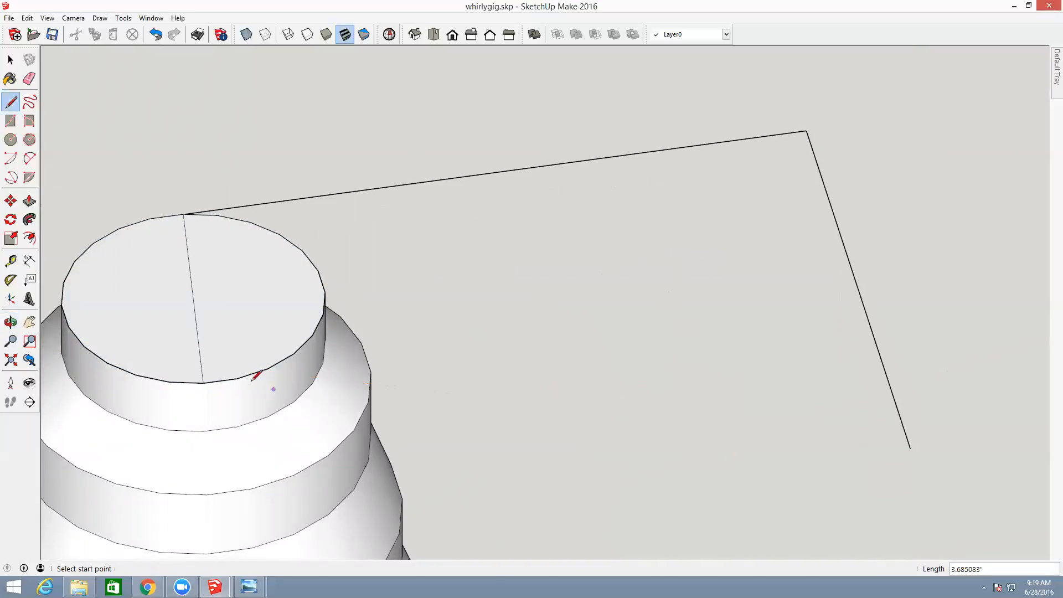
left_click(203, 382)
left_click(860, 294)
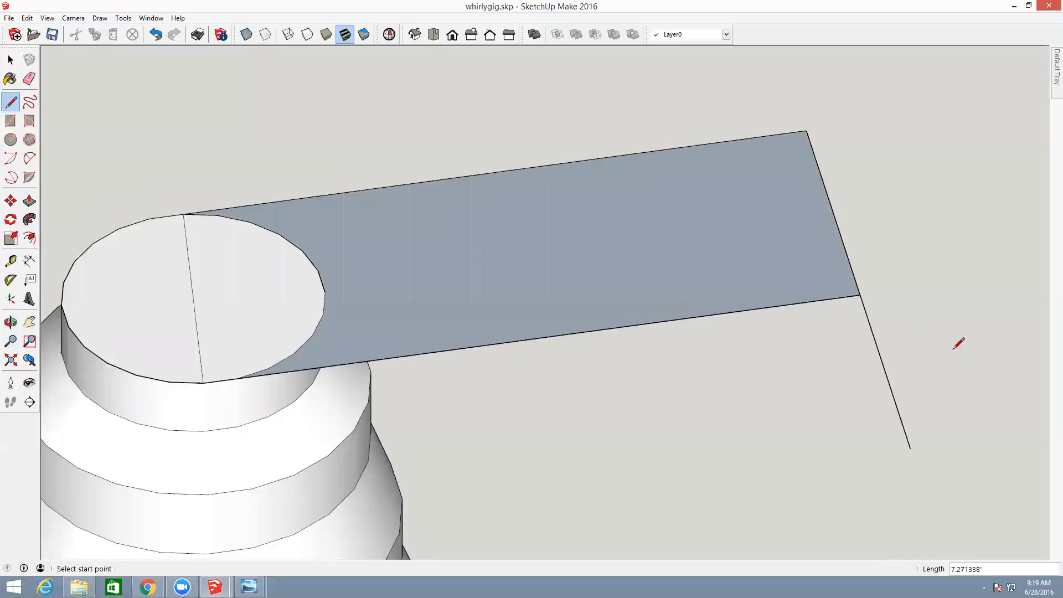
- Erase the part of the outer line that overhangs the arm outline's front corner
key("e")
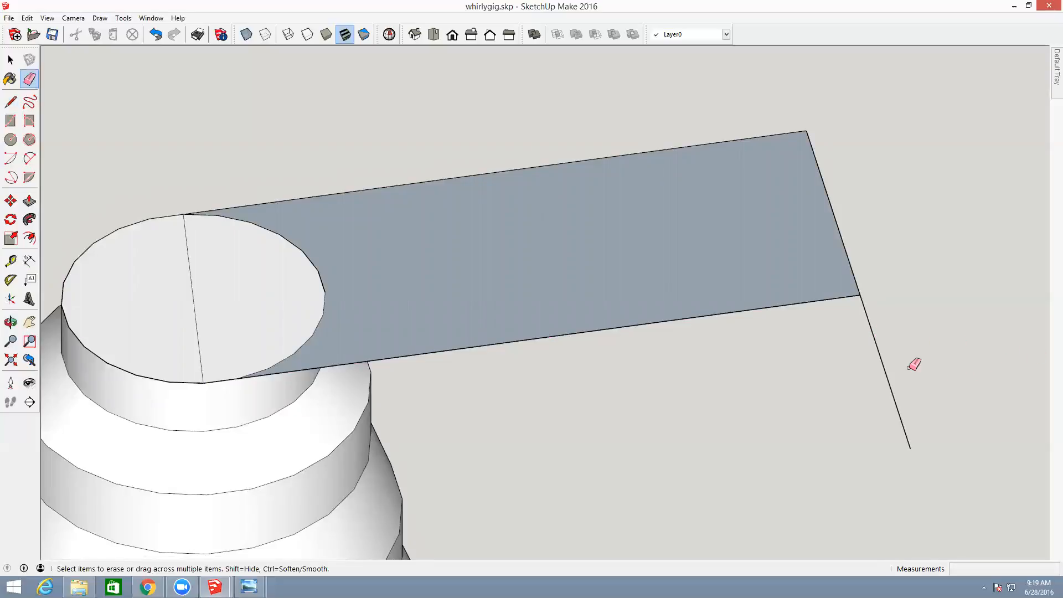
left_click(880, 352)
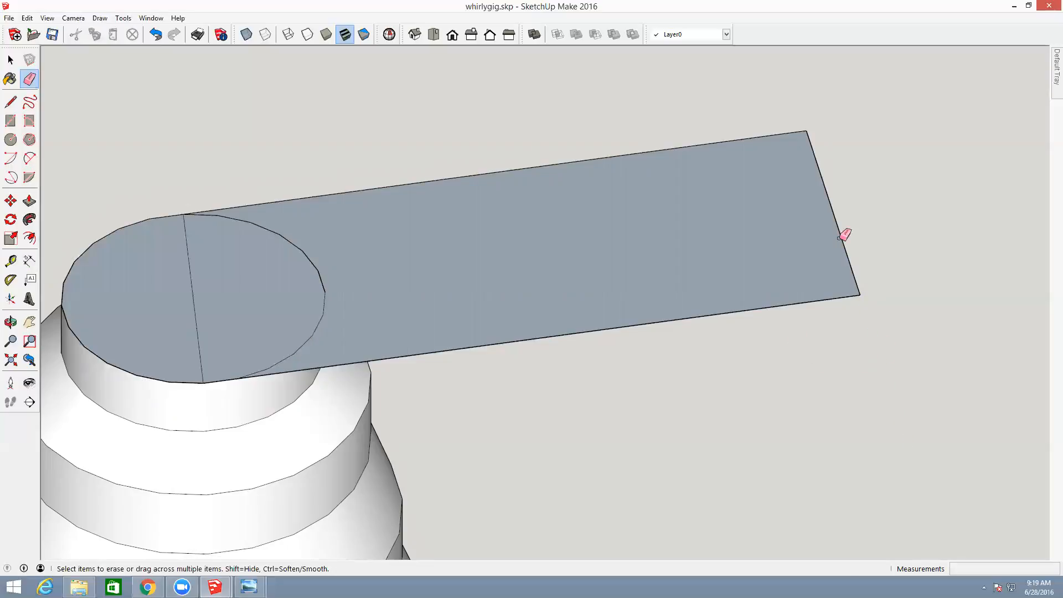
scroll(852, 302, "down", 2)
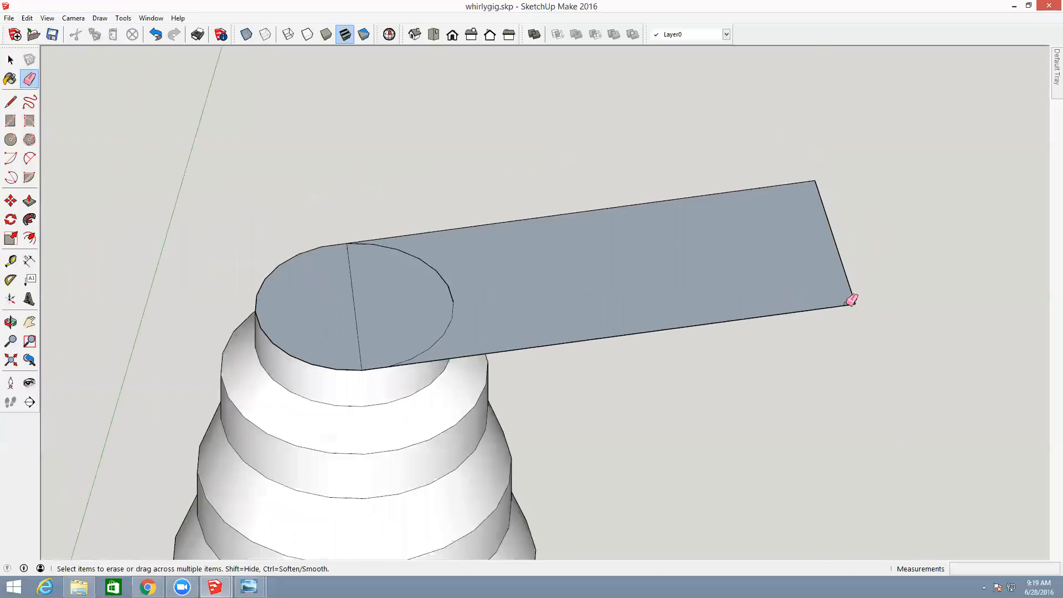
scroll(851, 302, "down", 3)
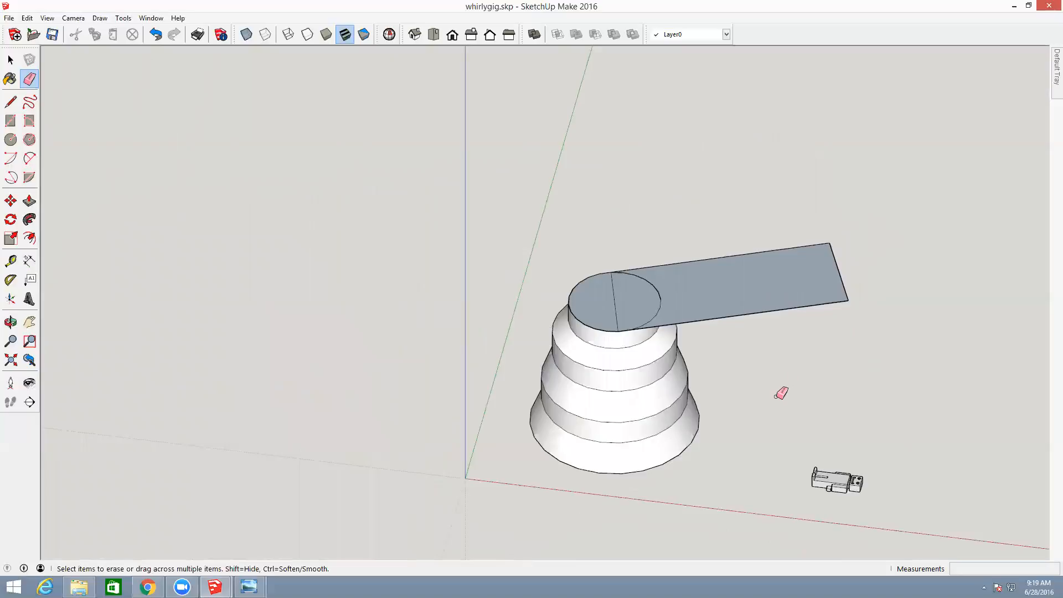
- Measure from the top circle's centre outward along the middle of the arm
middle_click_drag(755, 408, 760, 438)
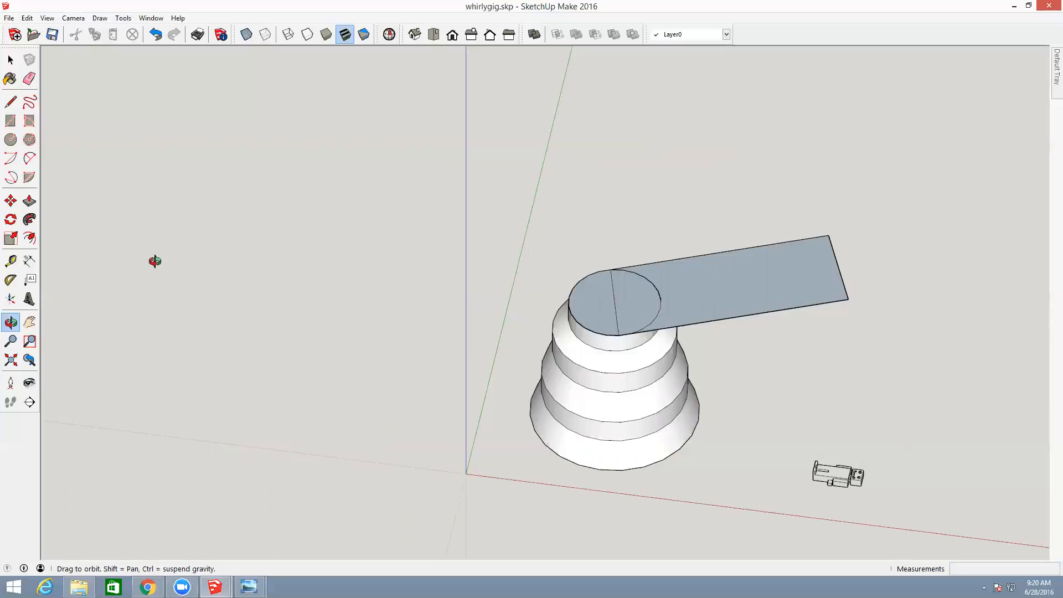
left_click(11, 261)
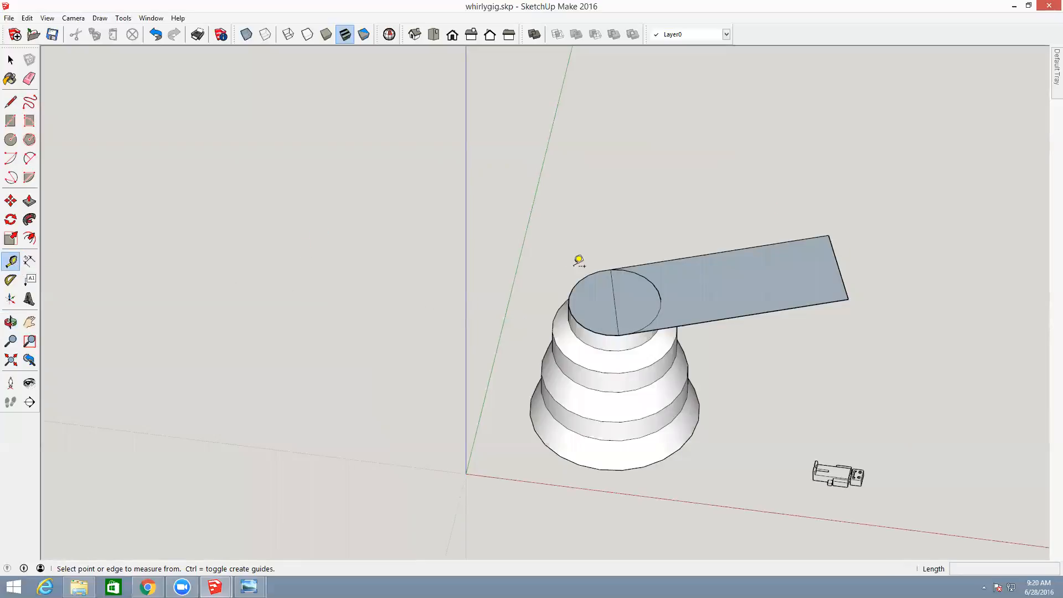
left_click(615, 301)
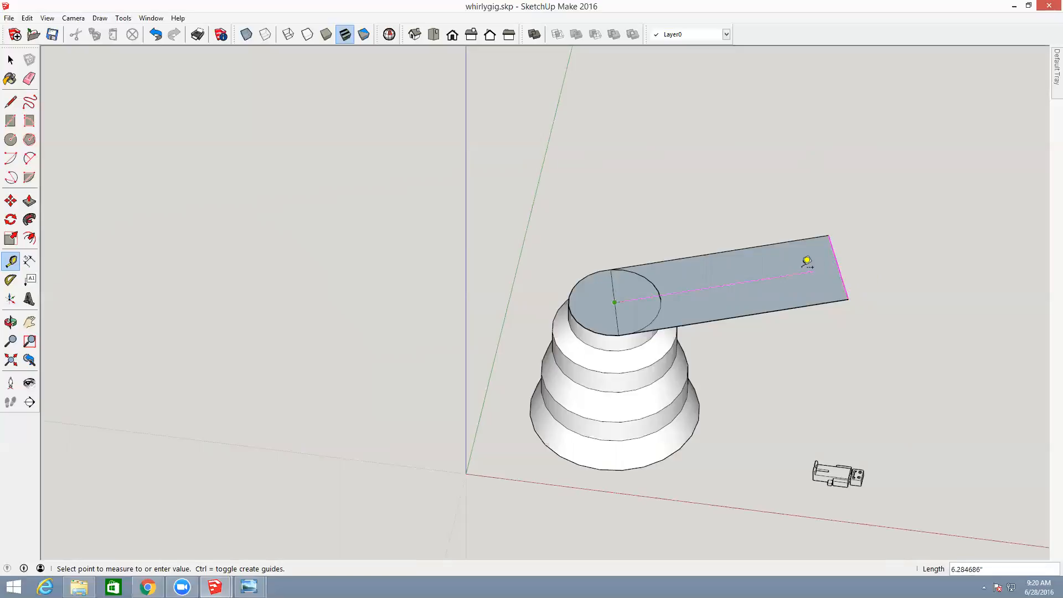
left_click(747, 272)
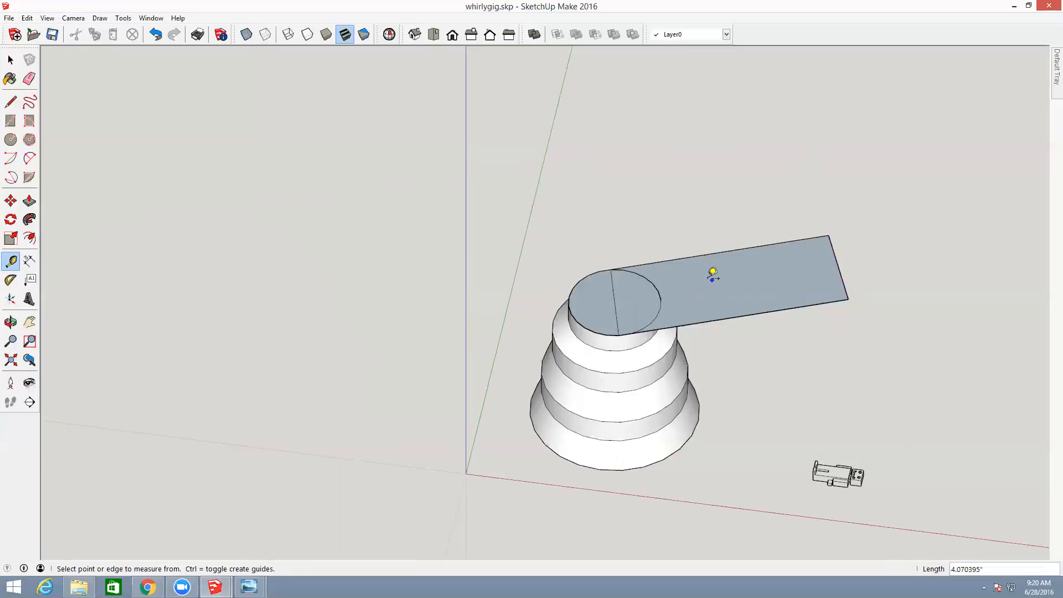
- Mark a point 3" along the arm's back edge from the diameter's end, and draw a cross line from it to the front edge
left_click(616, 267)
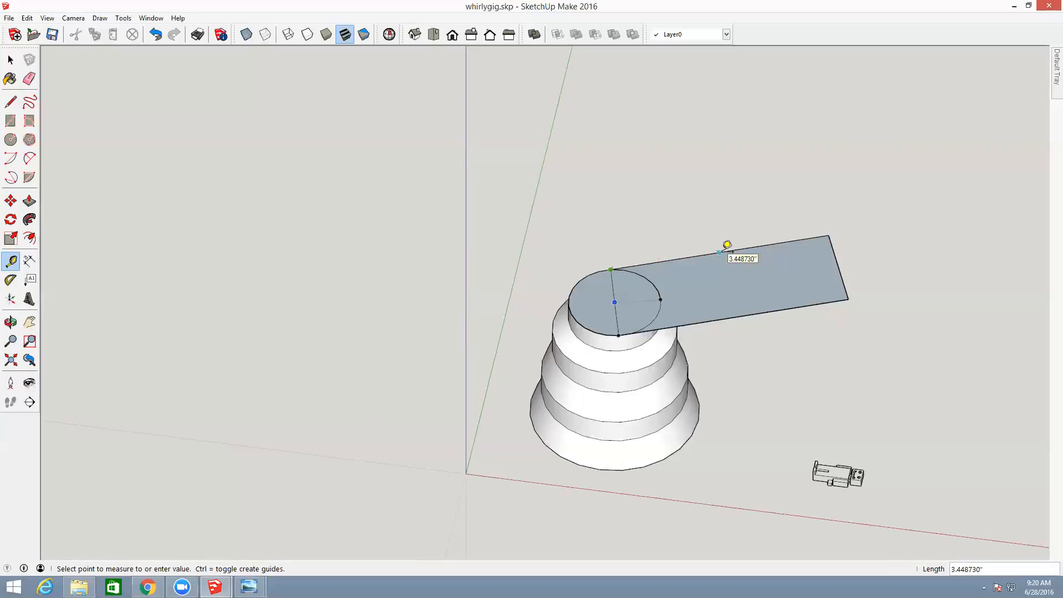
type("3")
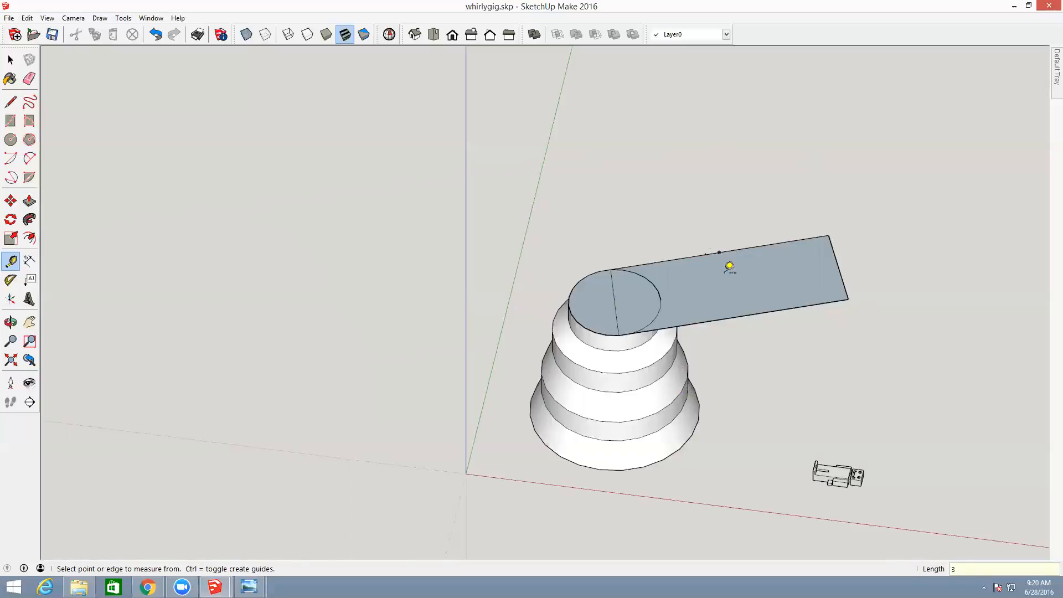
type("l")
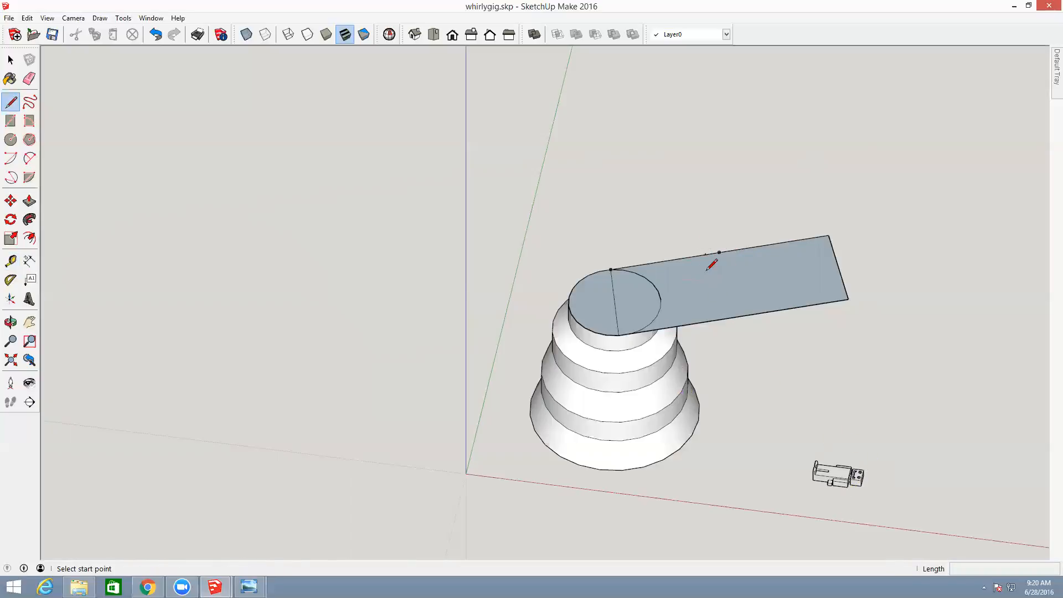
left_click(704, 255)
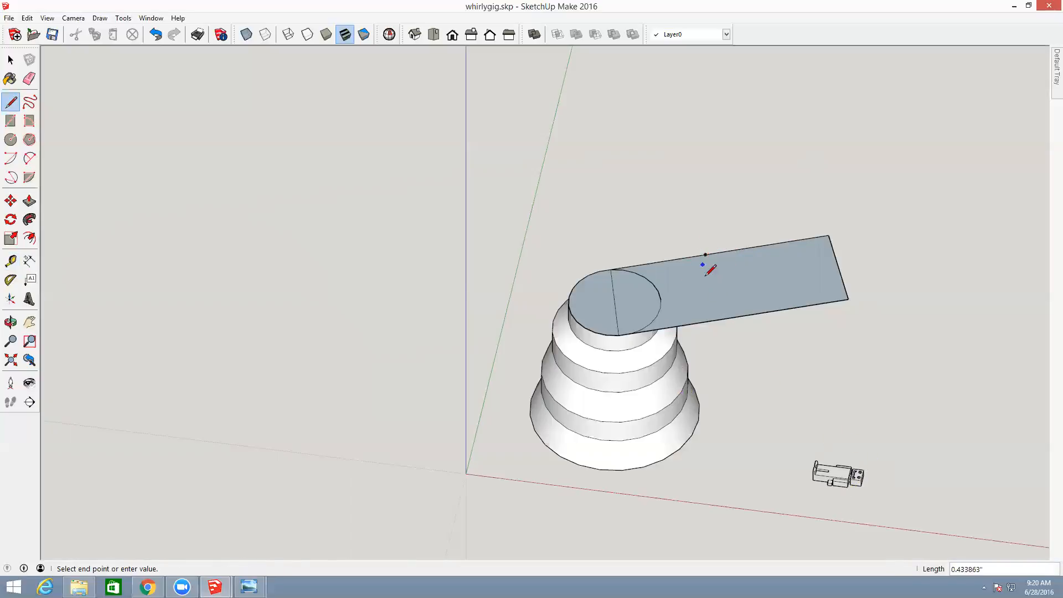
left_click(724, 319)
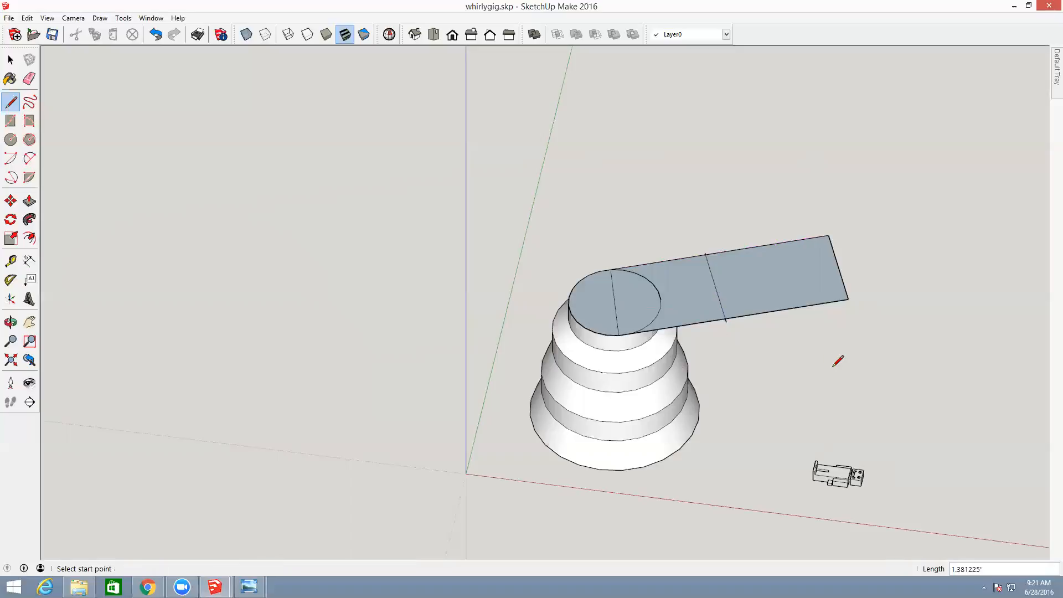
- Erase the arm's outer section beyond the cross line
mouse_move(746, 364)
middle_mouse_down()
mouse_move(743, 349)
mouse_move(662, 439)
mouse_move(642, 486)
mouse_move(785, 459)
mouse_move(785, 492)
mouse_move(796, 455)
middle_mouse_up()
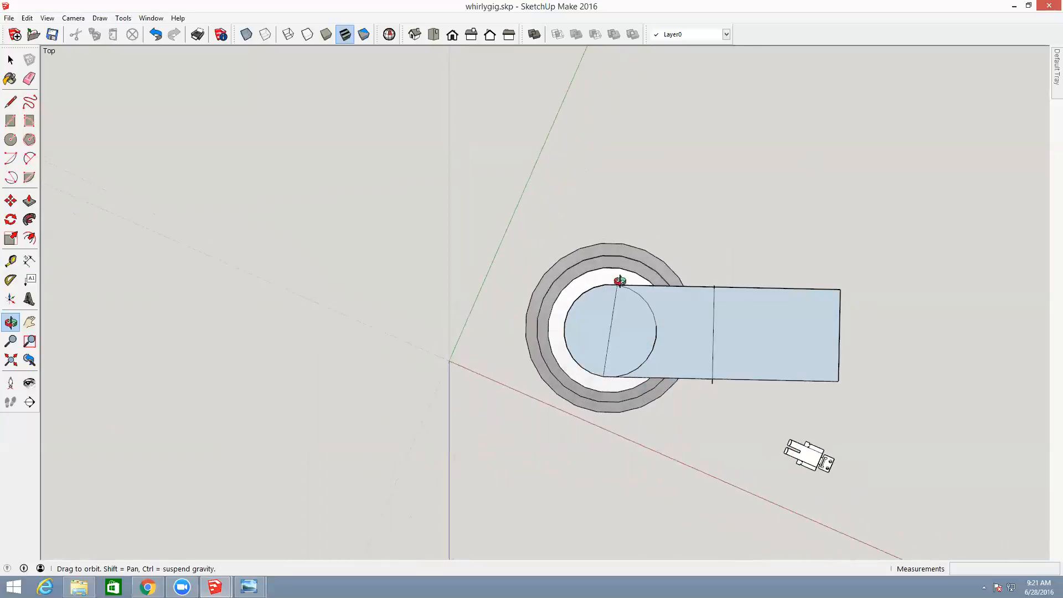
mouse_move(700, 430)
left_mouse_down()
mouse_move(728, 221)
mouse_move(742, 240)
mouse_move(764, 201)
mouse_move(728, 263)
mouse_move(740, 177)
mouse_move(720, 425)
left_mouse_up()
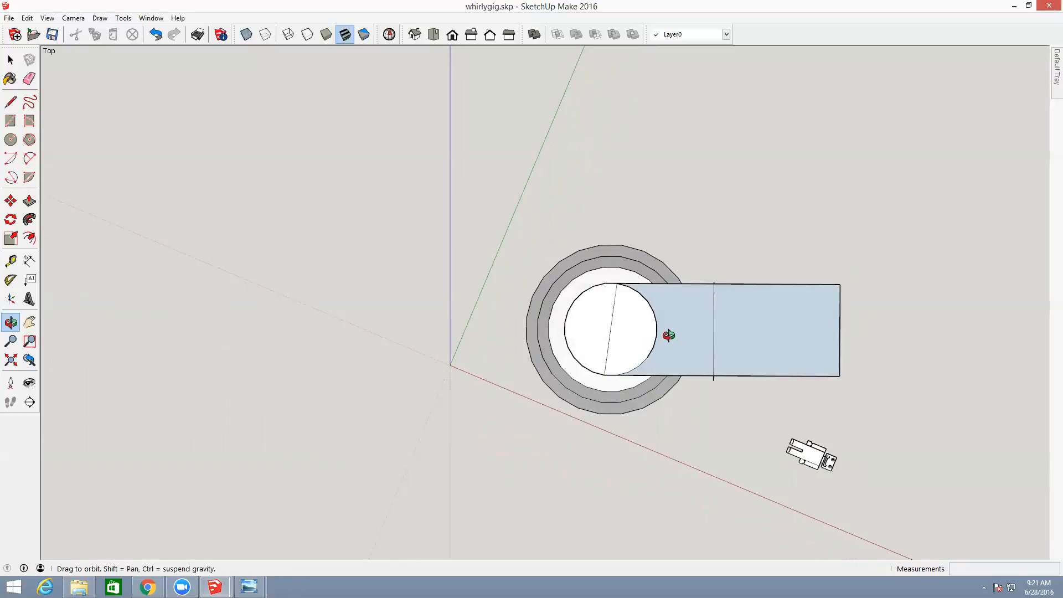
left_click_drag(719, 432, 735, 196)
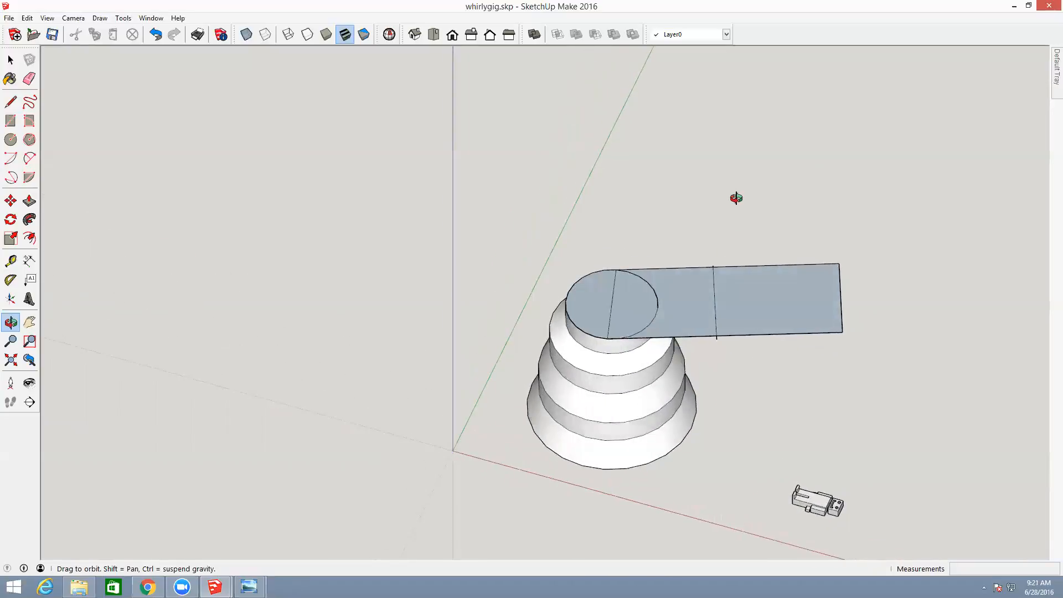
key("e")
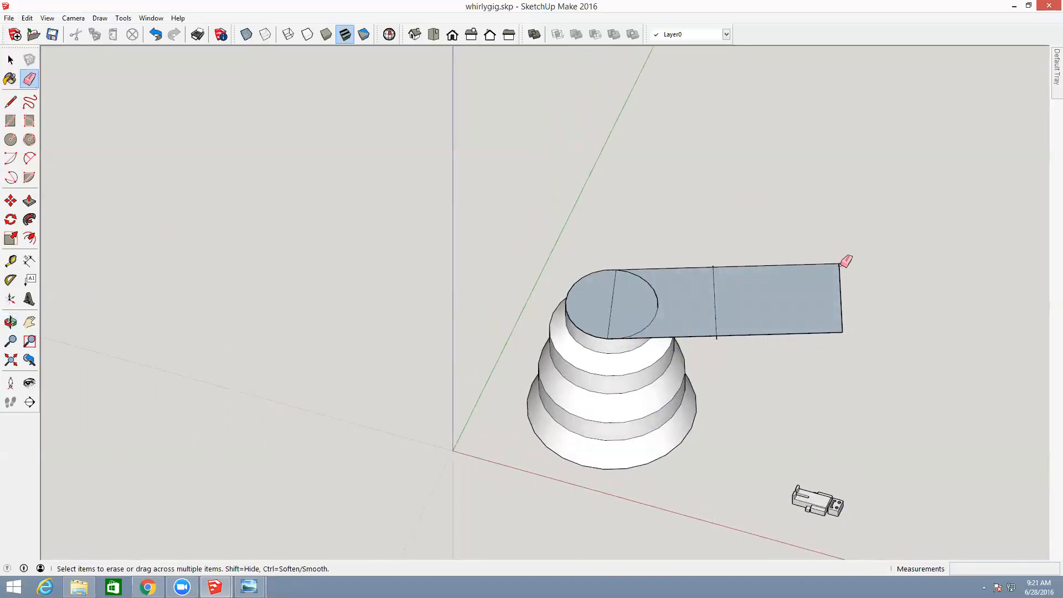
left_click(837, 262)
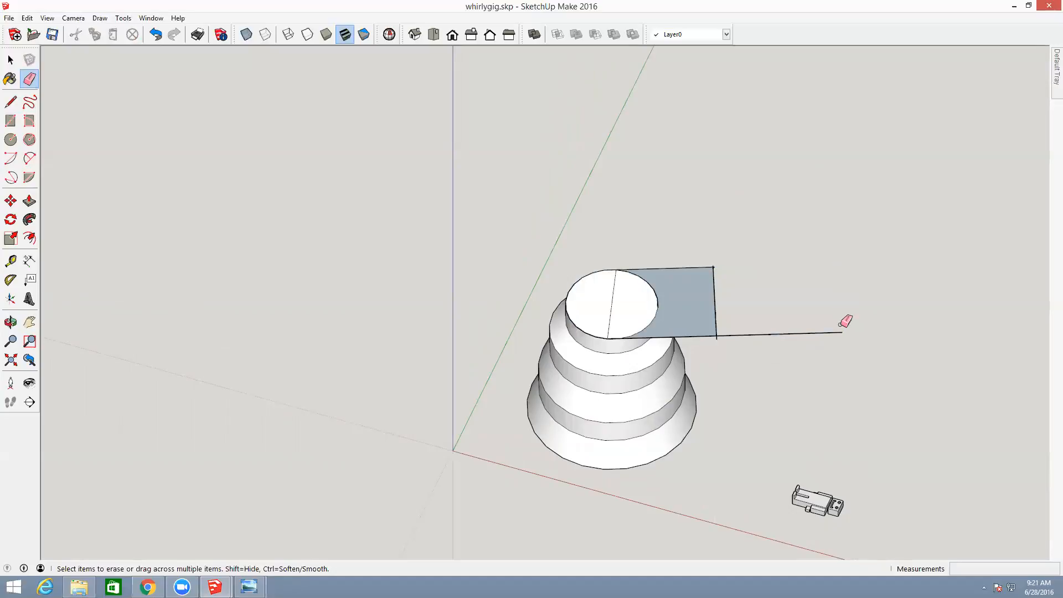
left_click(835, 332)
- Draw a short helper line outward from the midpoint of the arm's end edge to split that edge in half
middle_click_drag(754, 397, 715, 361)
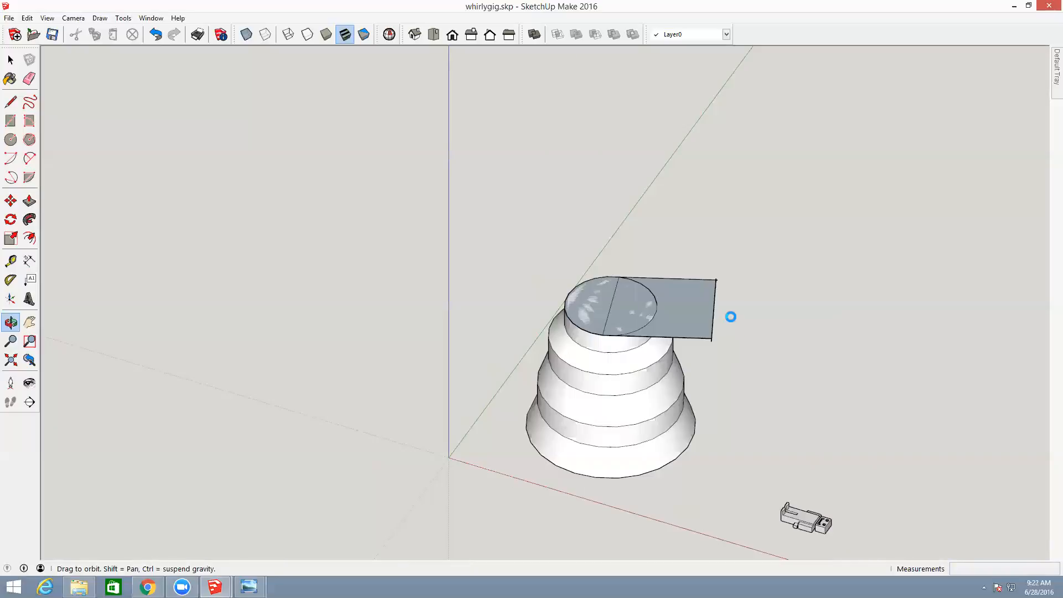
key("l")
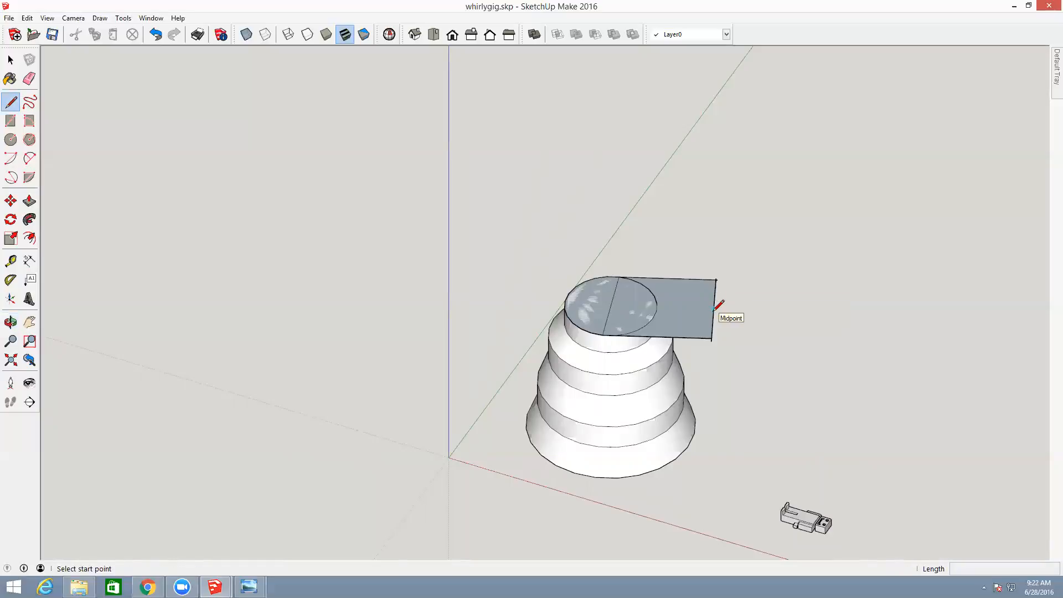
left_click(713, 309)
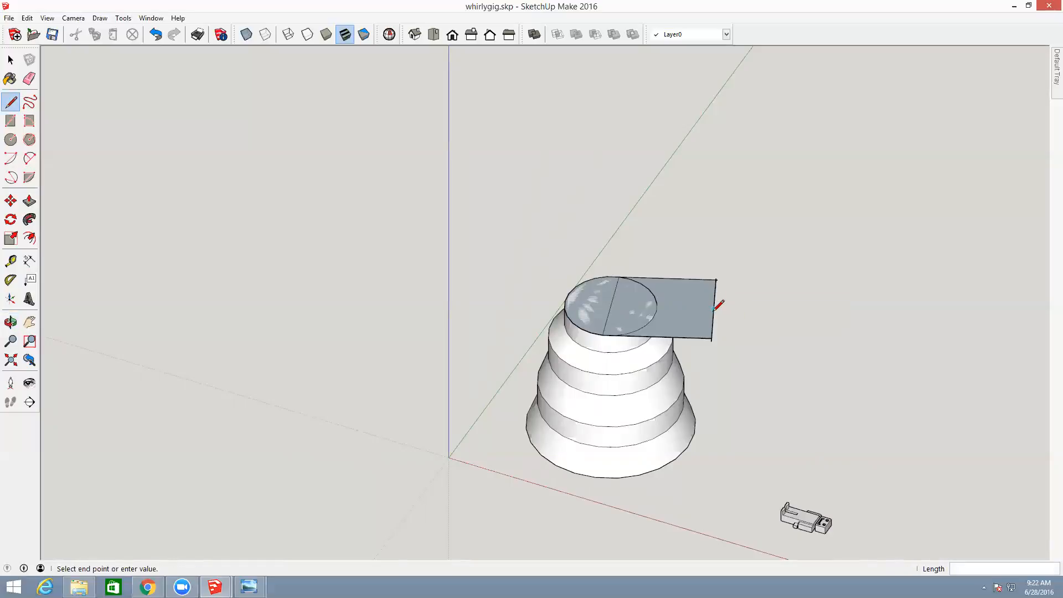
left_click(743, 309)
key("Escape")
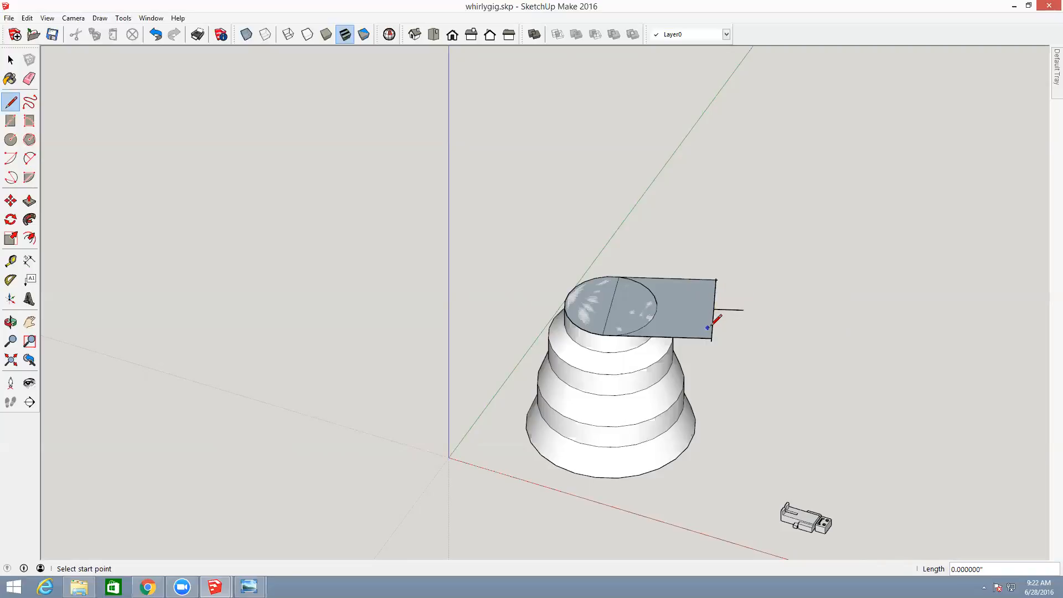
- Draw two tapering lines about 3.08" long from the midpoints of the end edge's halves to the back and front of the circle
left_click(715, 294)
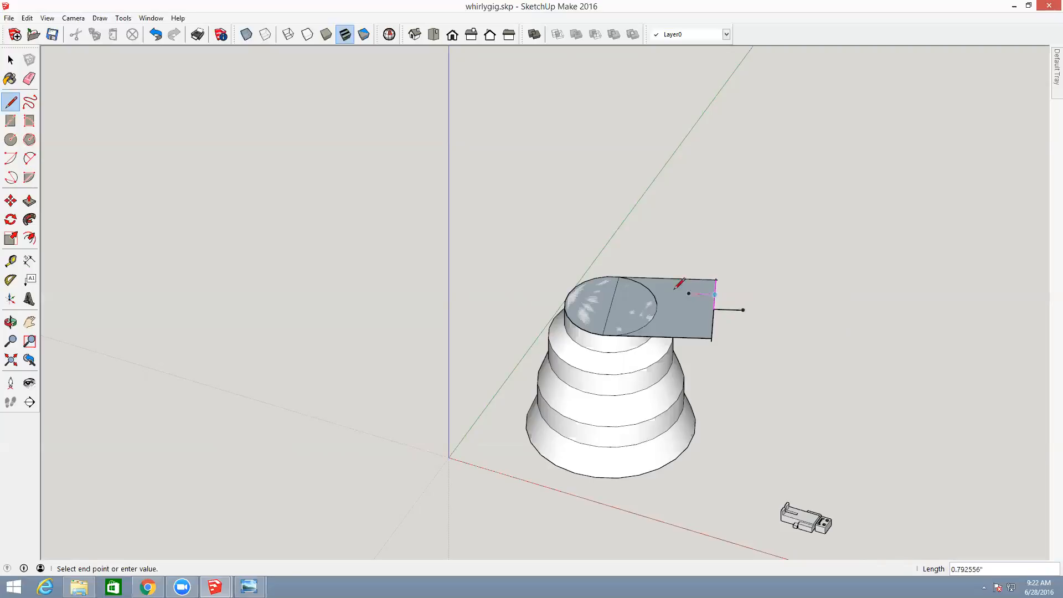
left_click(619, 276)
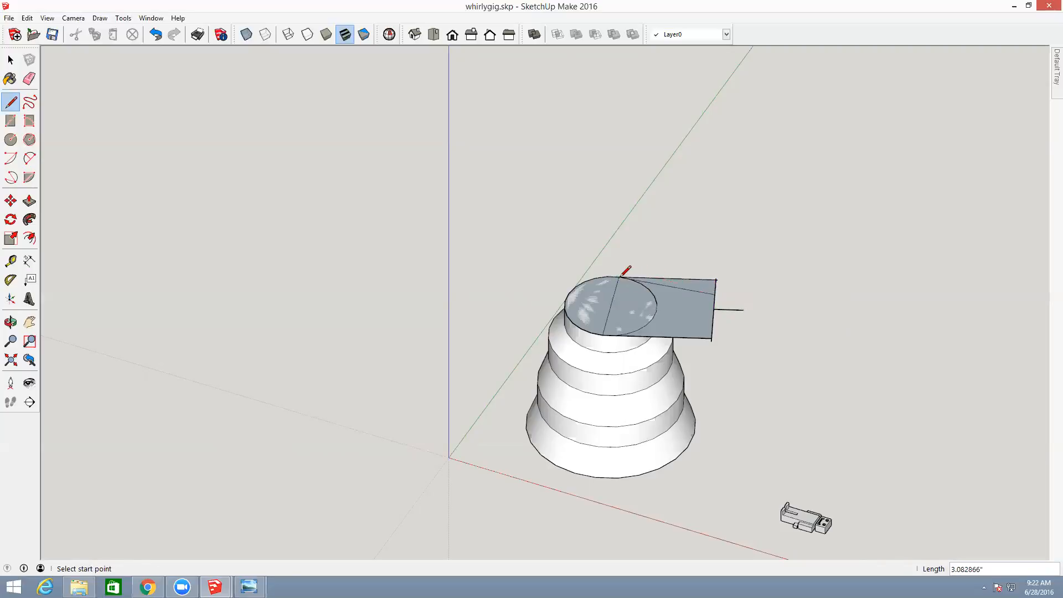
left_click(712, 324)
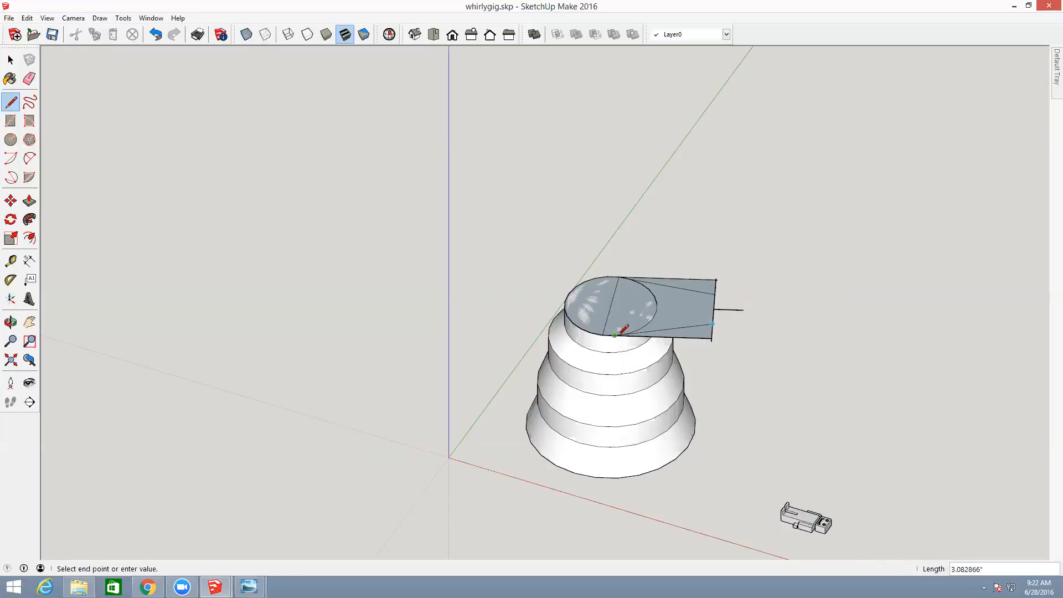
left_click(615, 334)
- Erase the arm's leftover corners outside the taper, the short helper line and the circle's diameter line
key("e")
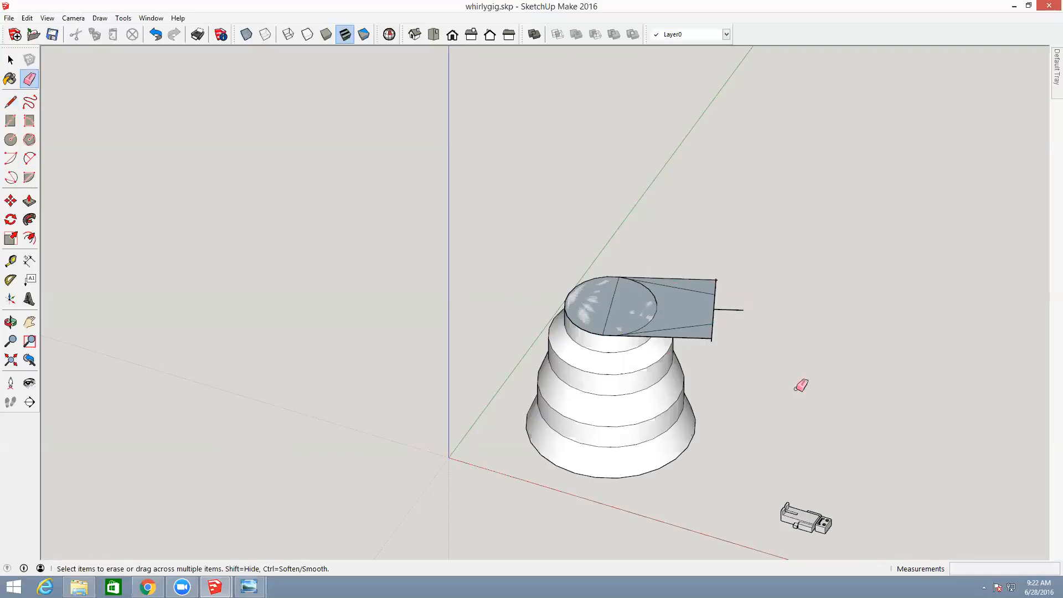
left_click(711, 338)
left_click_drag(731, 310, 721, 277)
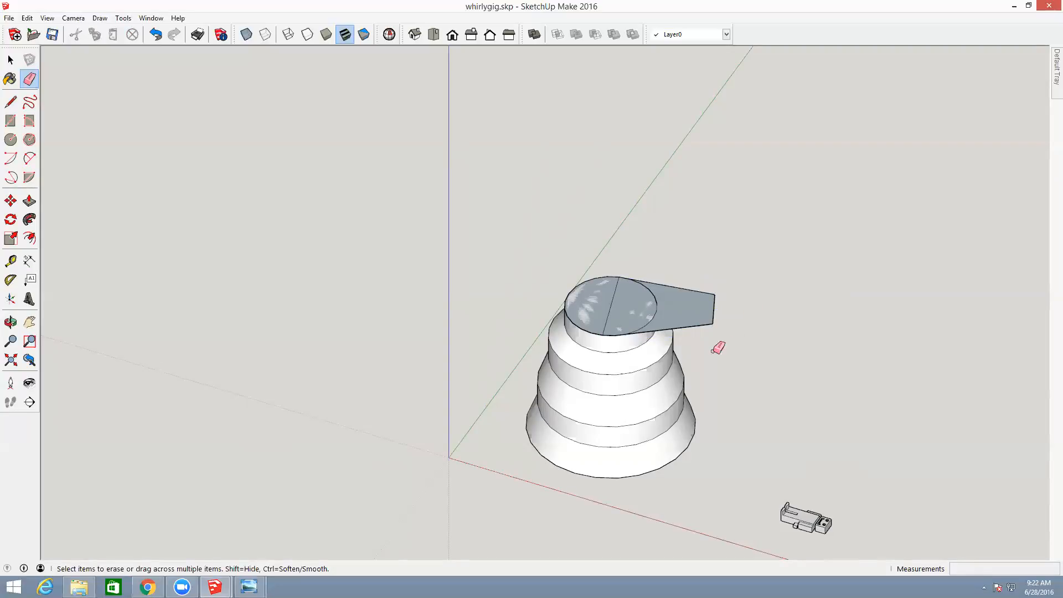
left_click(612, 299)
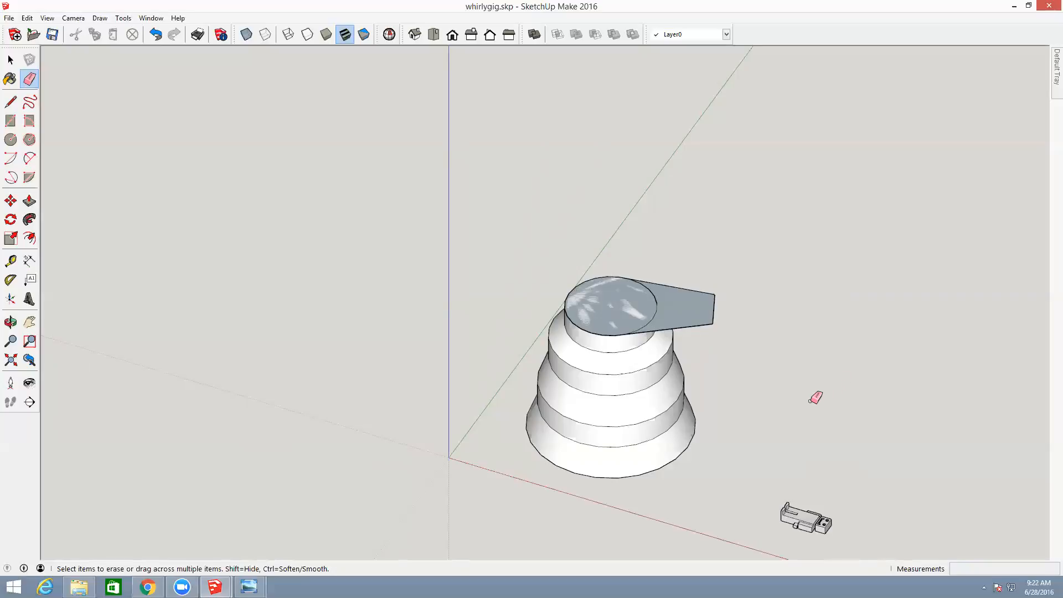
- Try to extrude the tapered arm face upward by about 0.75", and undo the extrusion
key("p")
left_click(688, 312)
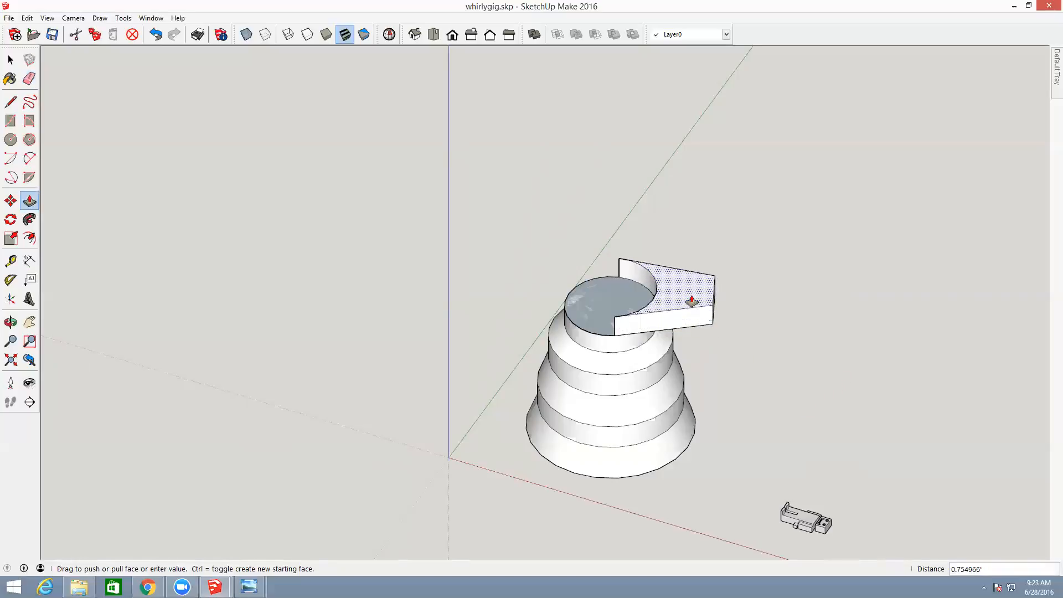
left_click(691, 300)
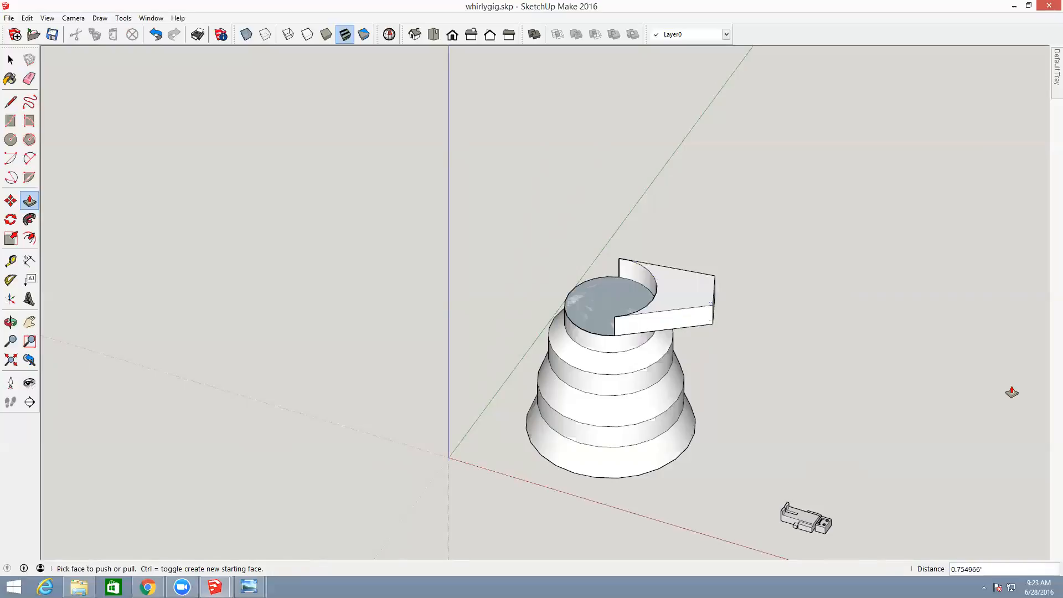
key("ctrl")
key("ctrl+z")
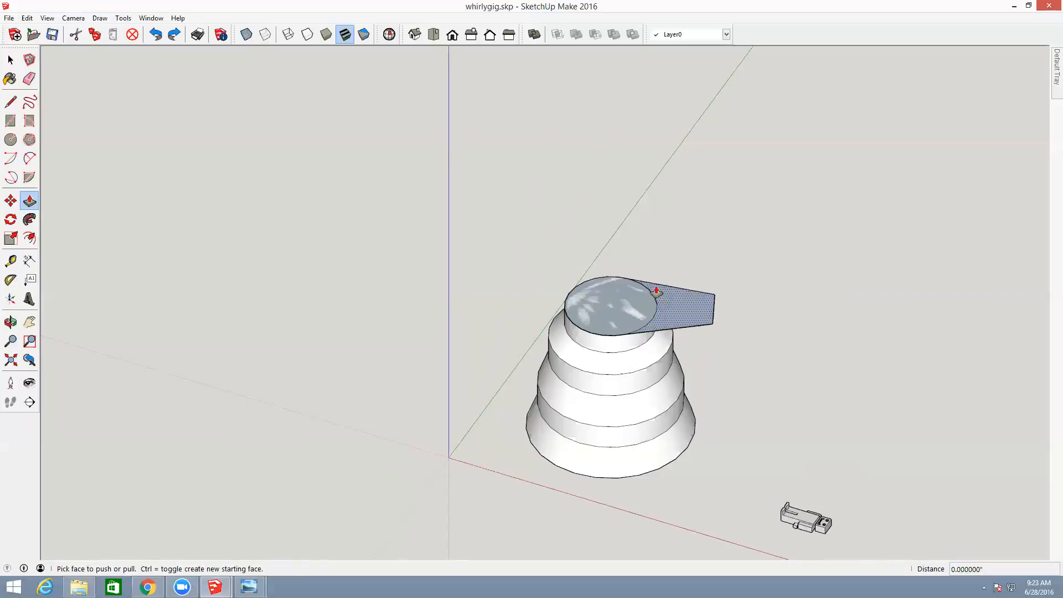
- Try to erase the circle's edge between the round cap and the tapered arm, and undo the erasure
key("e")
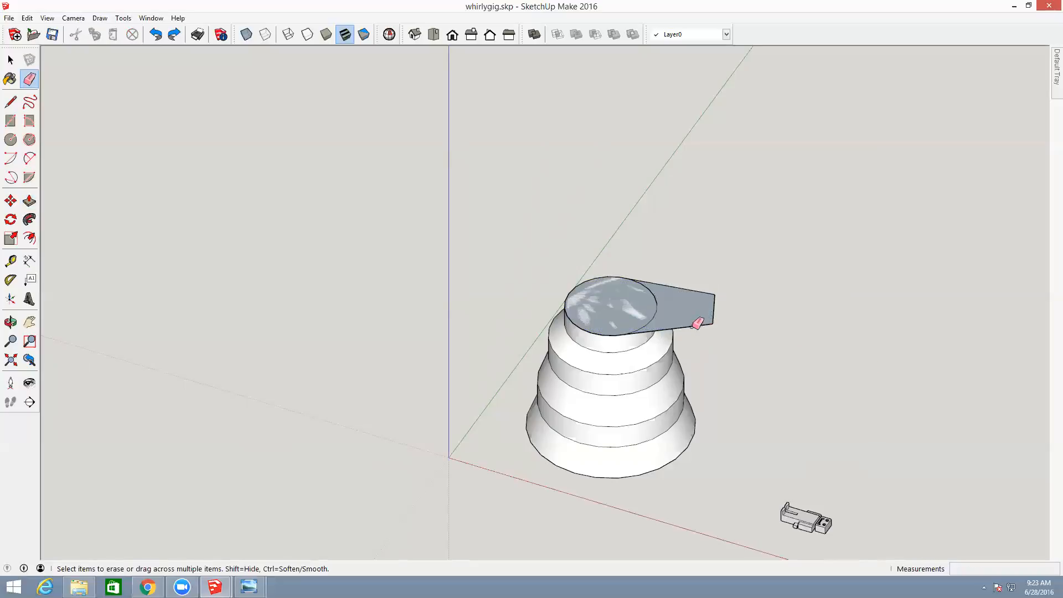
left_click(657, 302)
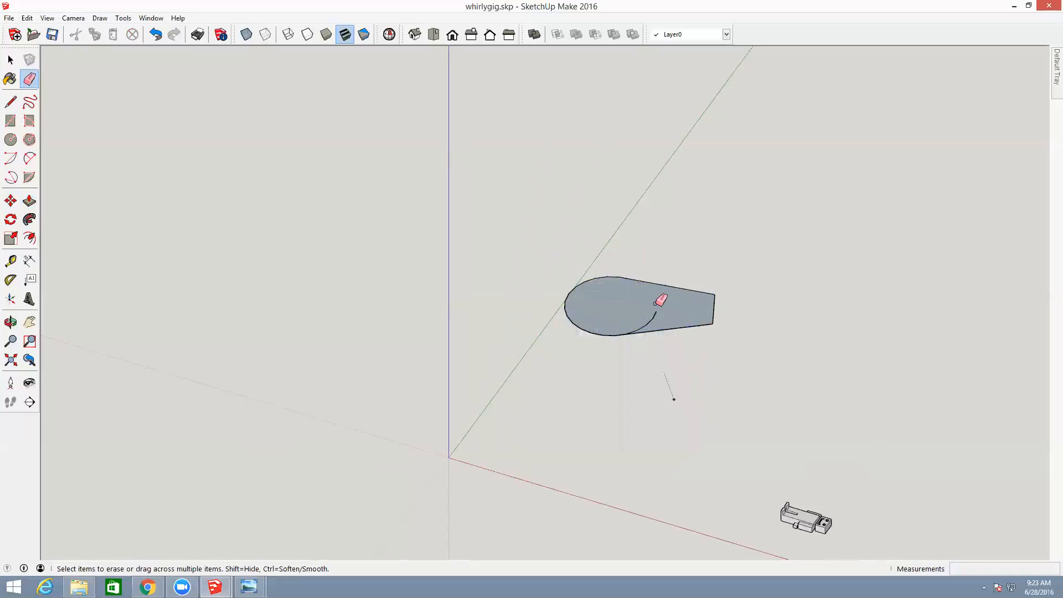
key("ctrl+z")
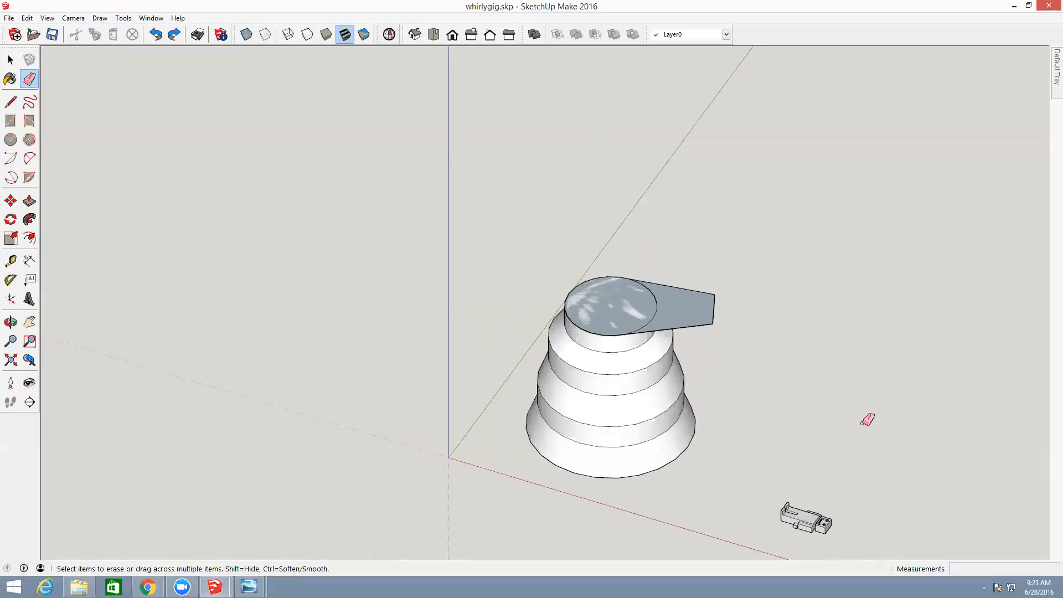
key("space")
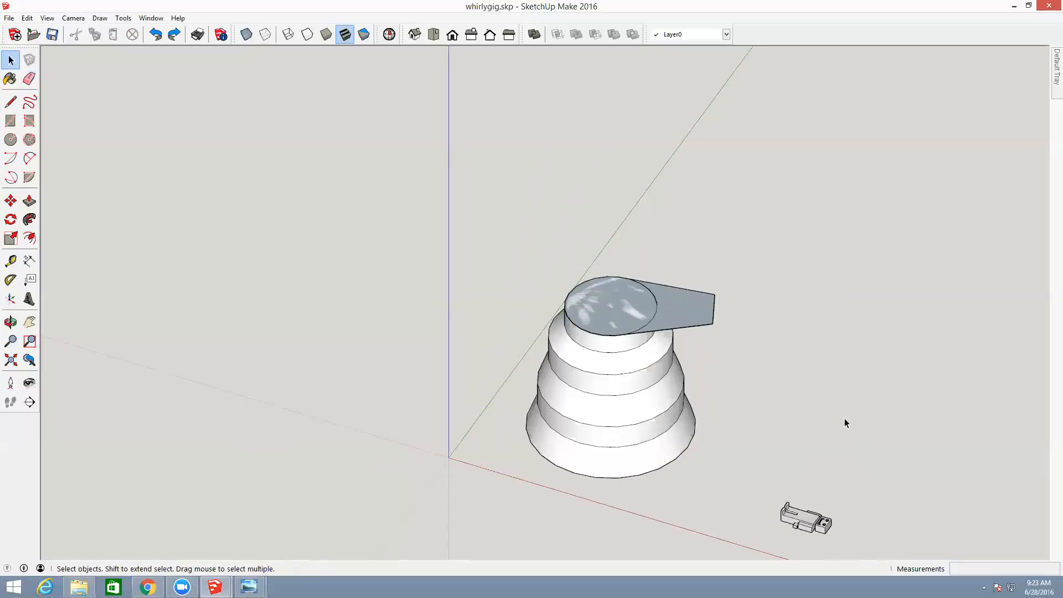
- Erase the back part of the circle's arc crossing the arm face, and hide the bell group
left_click(657, 306)
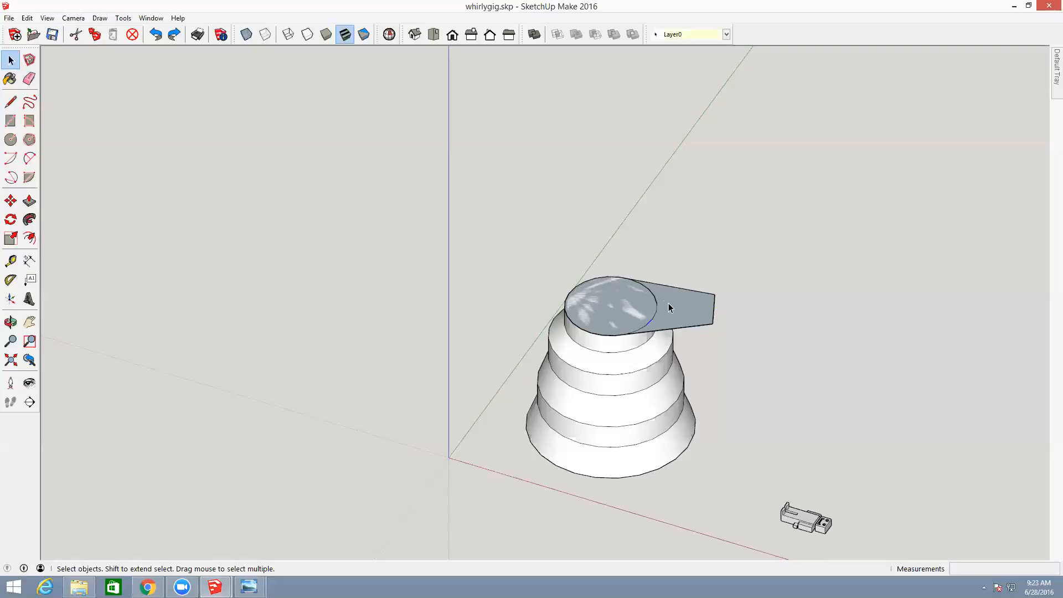
left_click(796, 362)
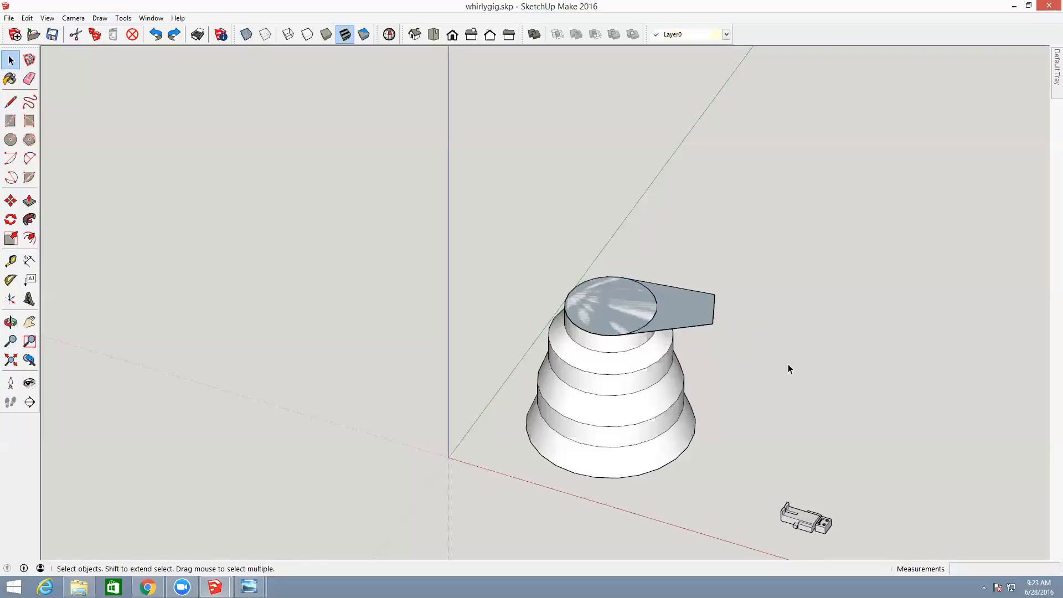
left_click(656, 303)
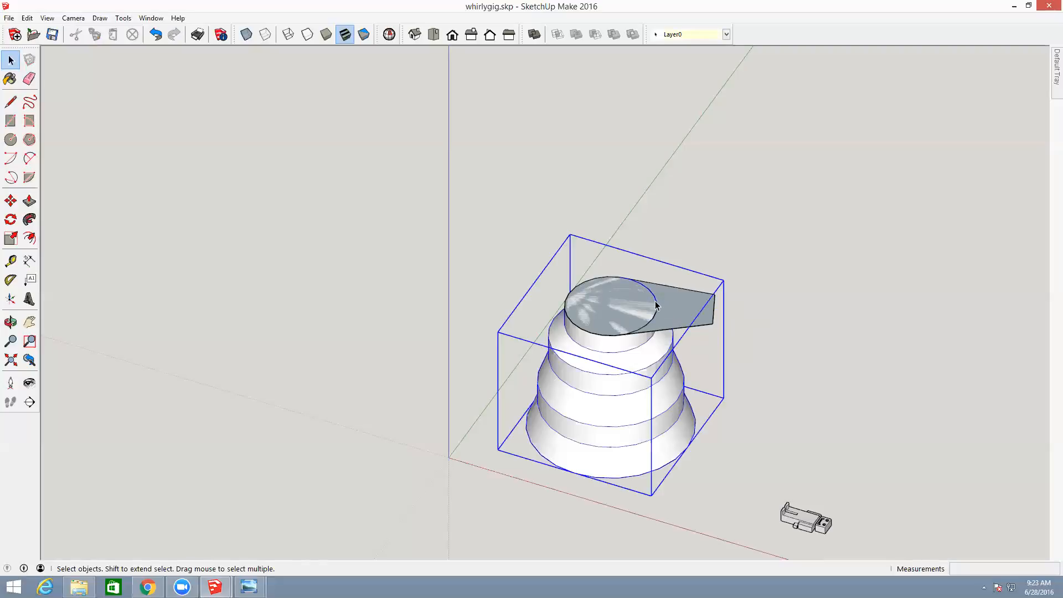
left_click(886, 336)
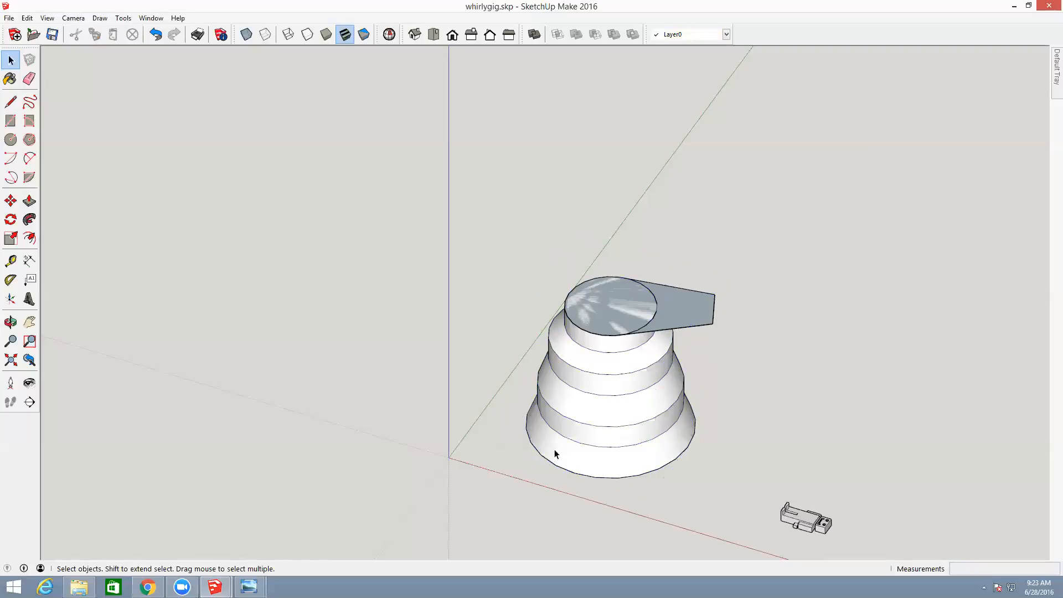
right_click(616, 393)
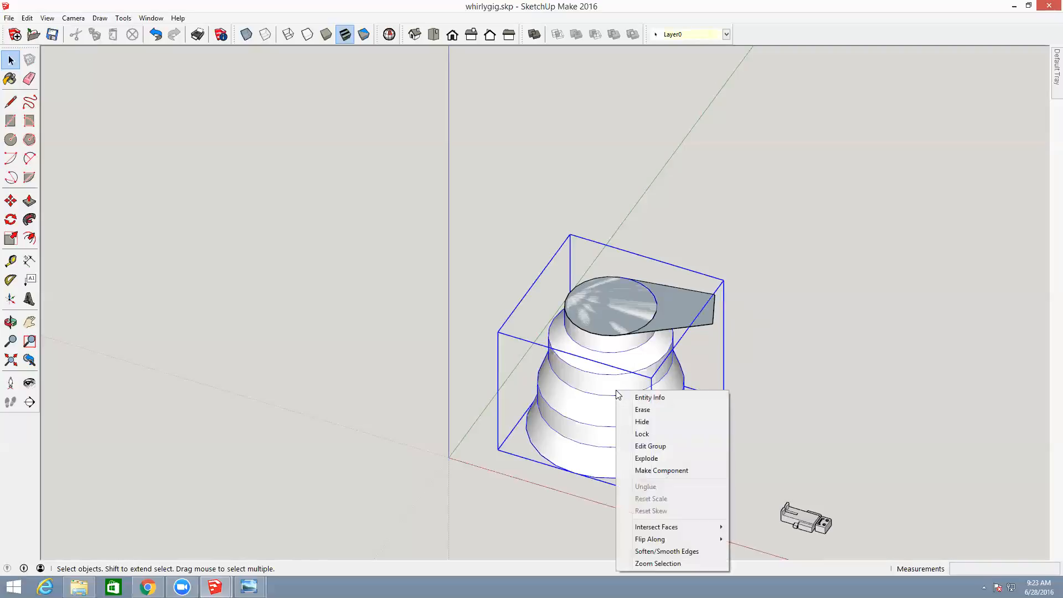
left_click(642, 422)
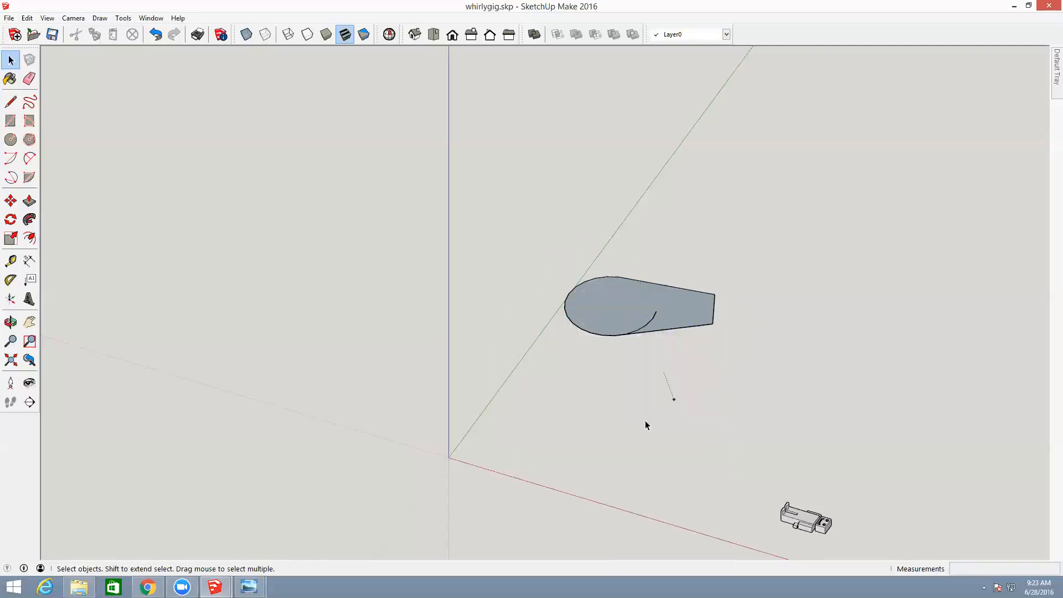
- Delete the remaining arc segments between the round cap and the tapered arm to merge them into one face
left_click(653, 321)
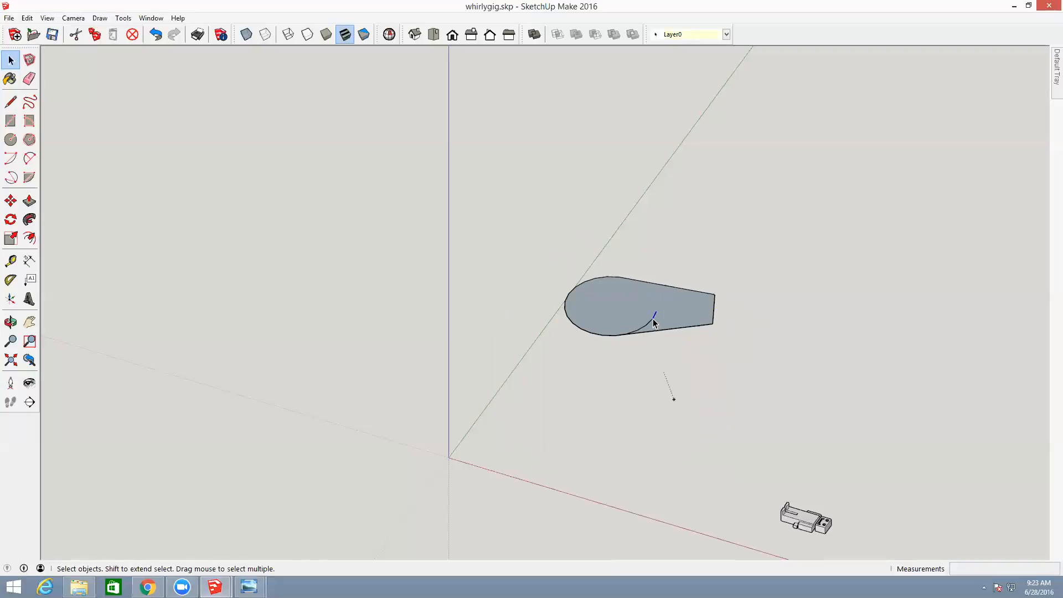
key("Delete")
left_click(646, 327)
key("Delete")
left_click(642, 327)
key("Delete")
left_click(635, 332)
key("Delete")
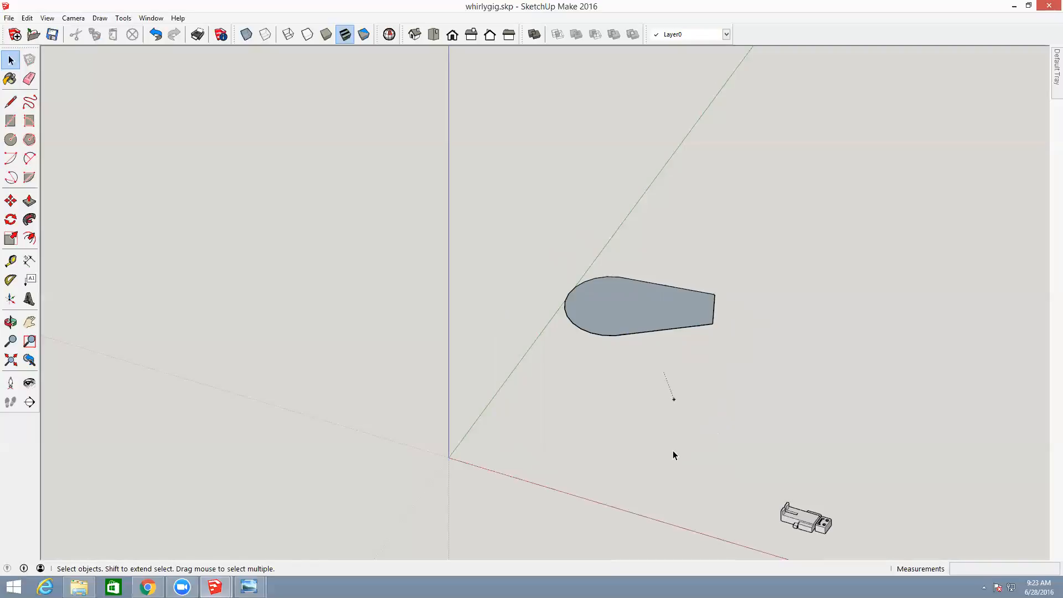
- Extrude the merged teardrop-shaped arm face upward by 1/8"
scroll(677, 422, "up", 1)
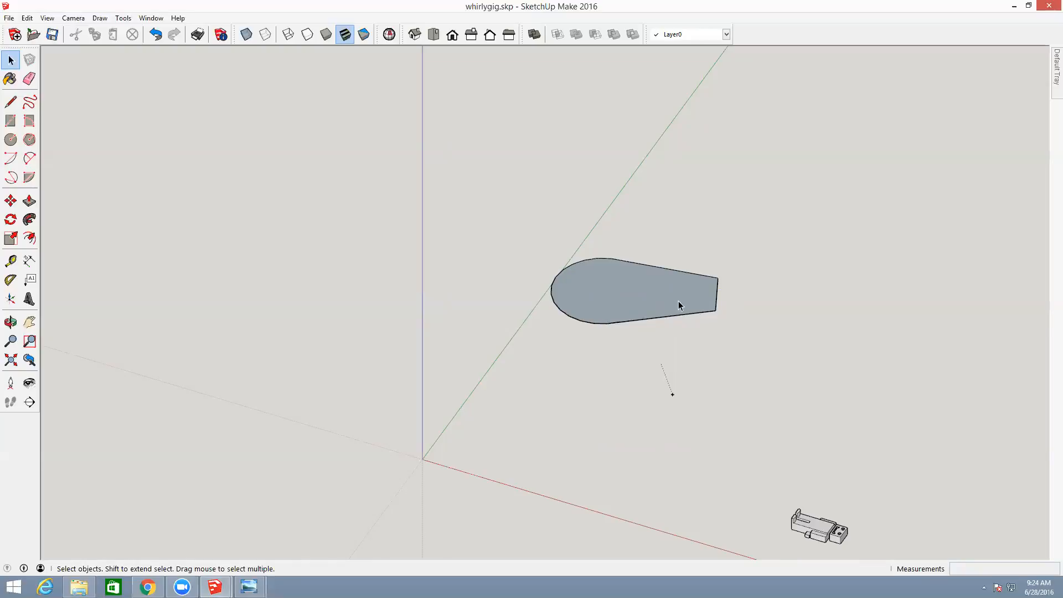
key("p")
left_click_drag(645, 304, 609, 293)
type("1")
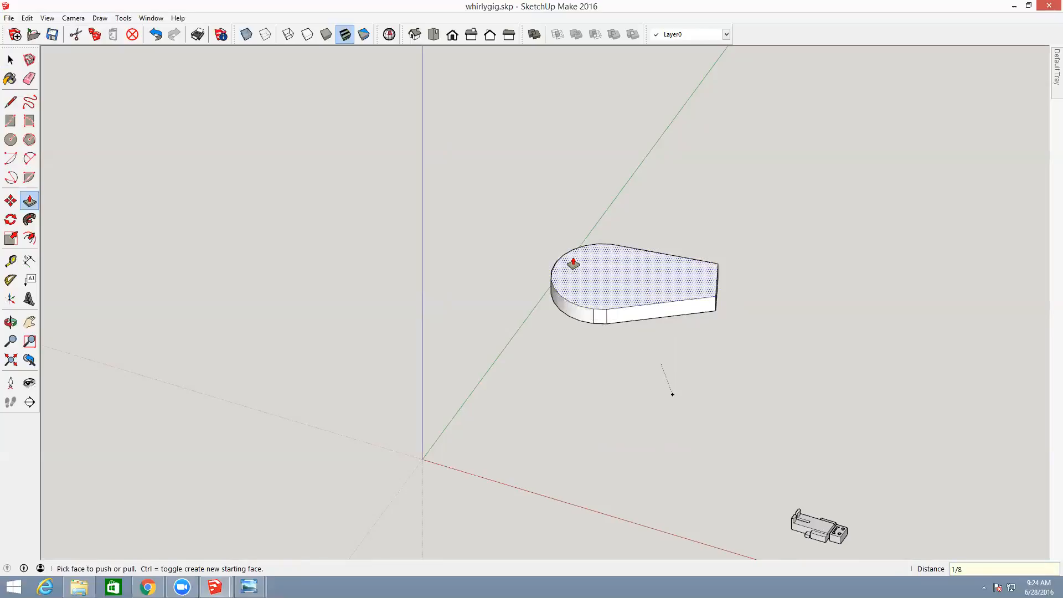
type("/8")
key("Return")
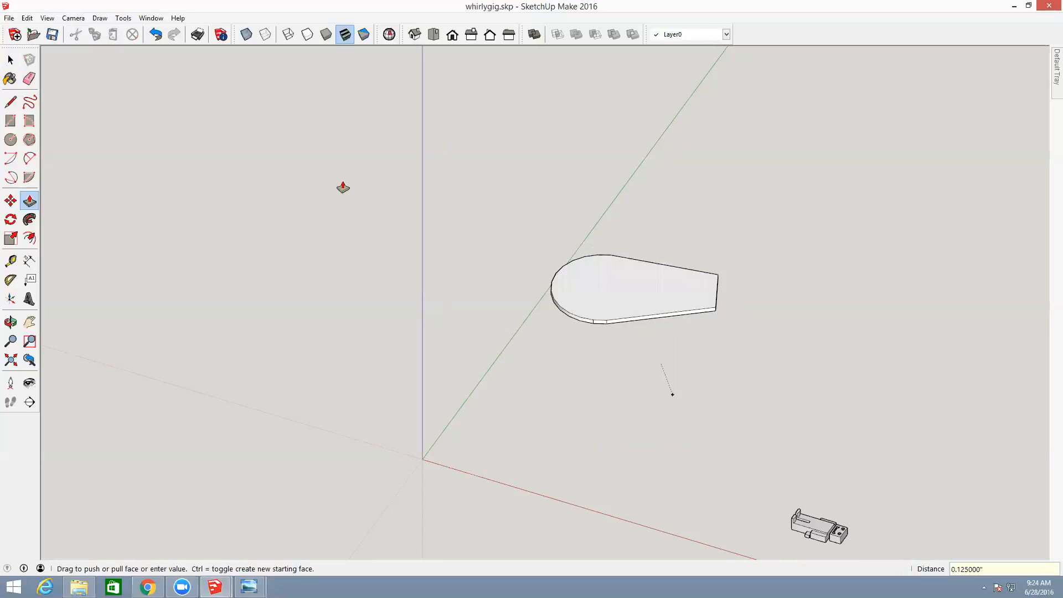
- Unhide all hidden objects in the model
left_click(27, 18)
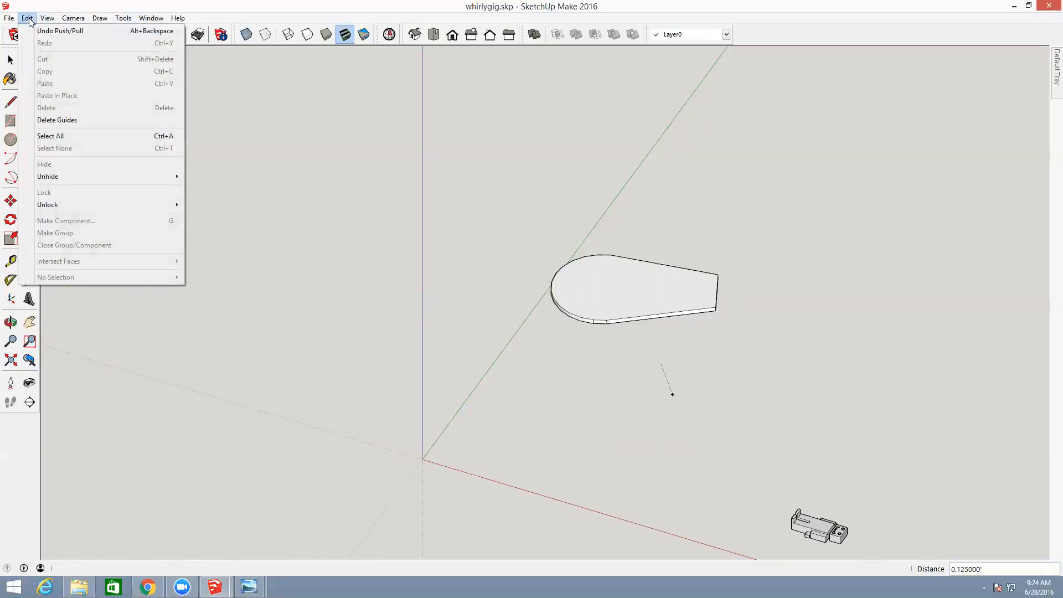
mouse_move(48, 181)
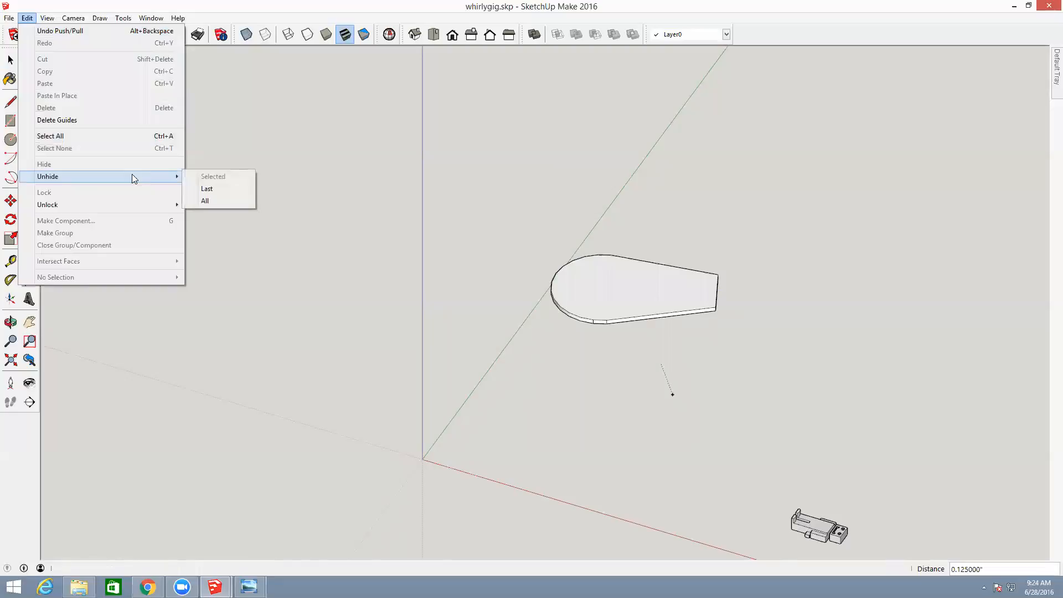
left_click(205, 201)
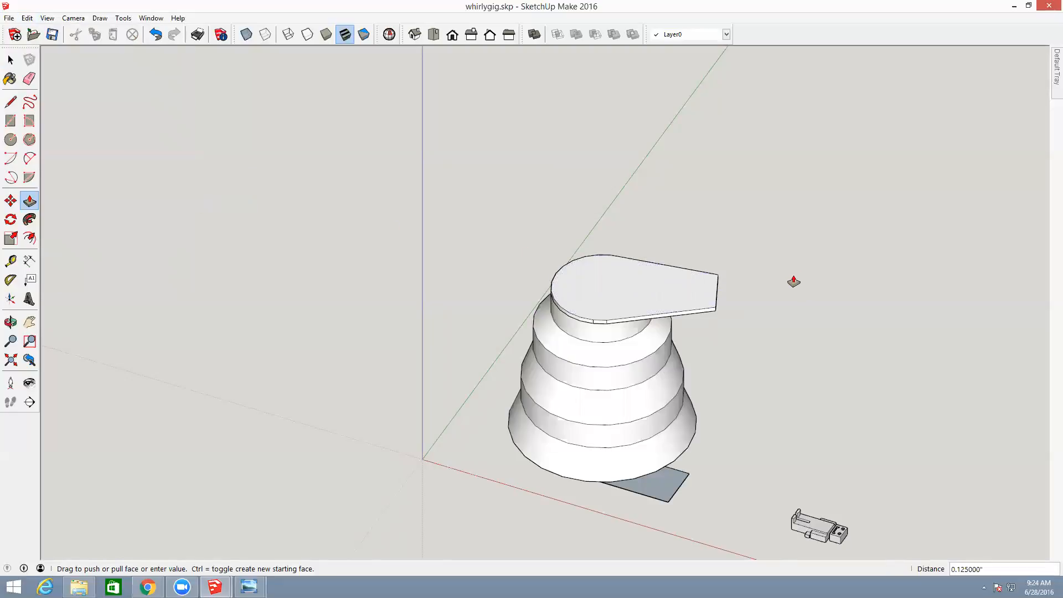
- Delete the stray flat rectangle at the bell's open base
middle_click_drag(743, 316, 785, 9)
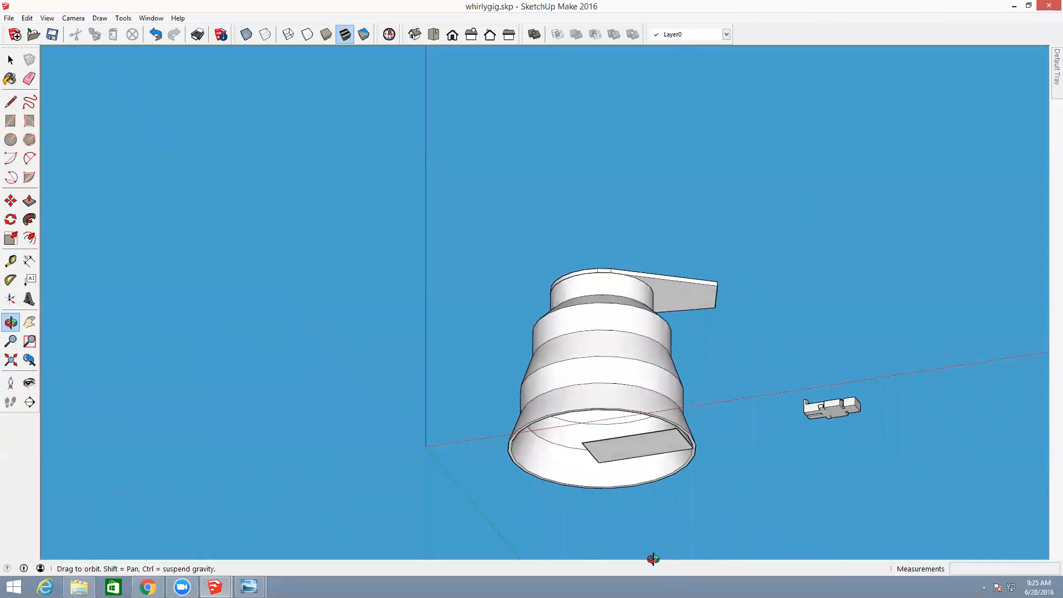
middle_click_drag(723, 458, 787, 324)
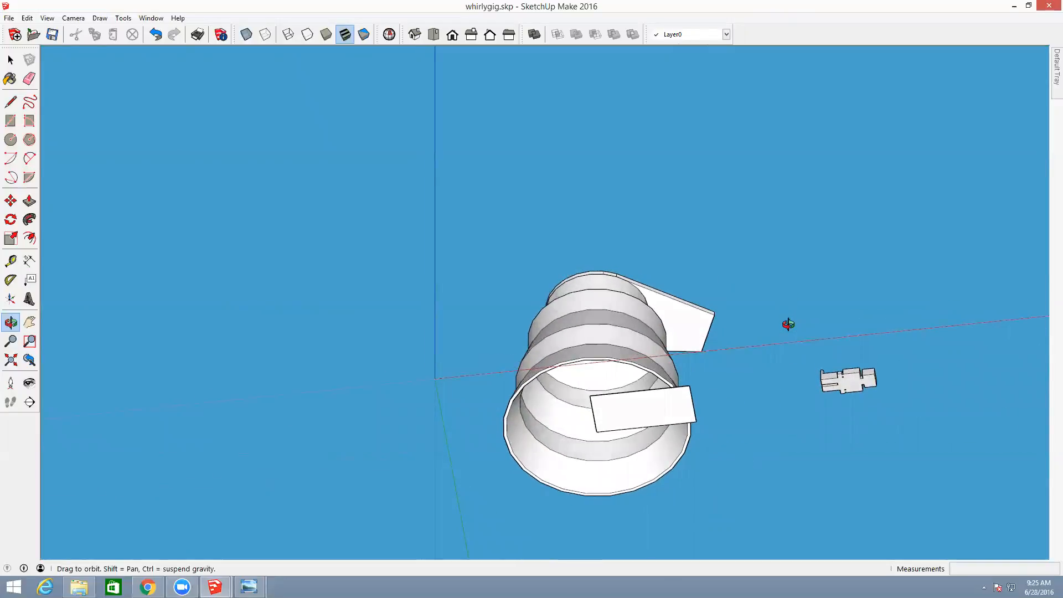
key("space")
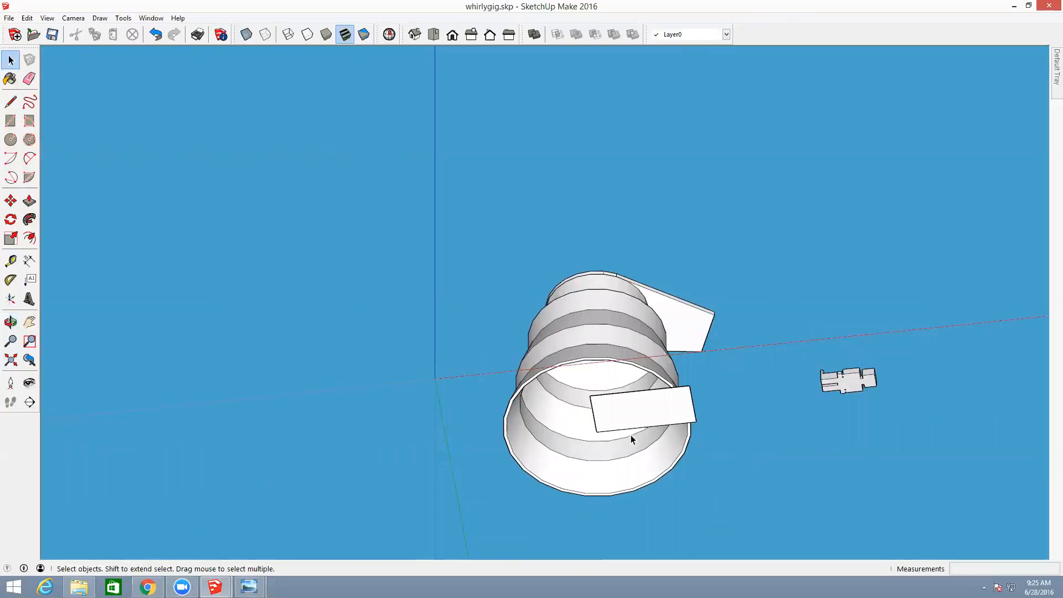
double_click(659, 410)
left_click(764, 453)
double_click(683, 410)
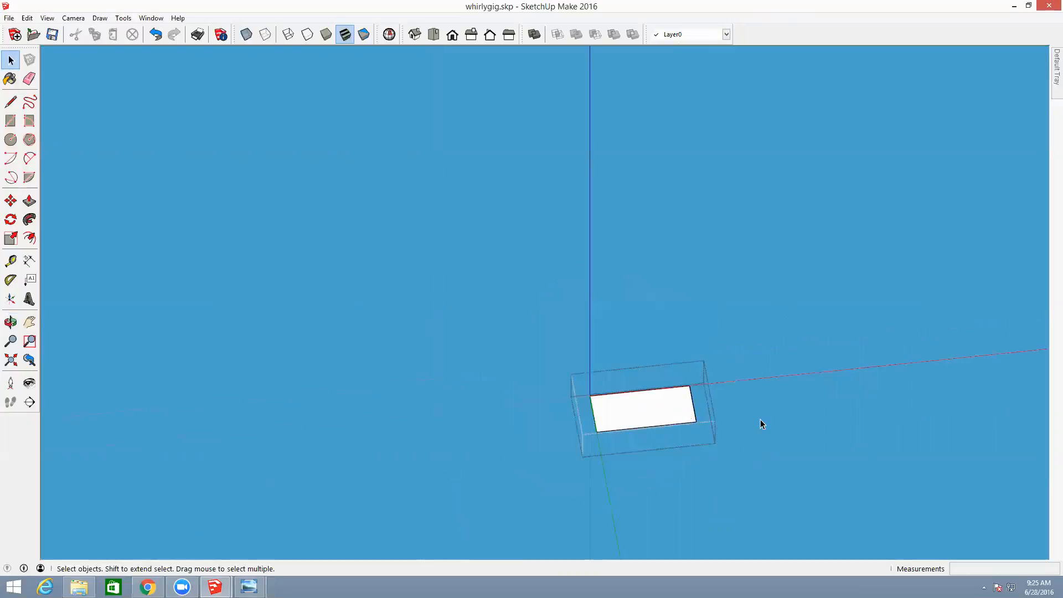
left_click(761, 425)
left_click(664, 409)
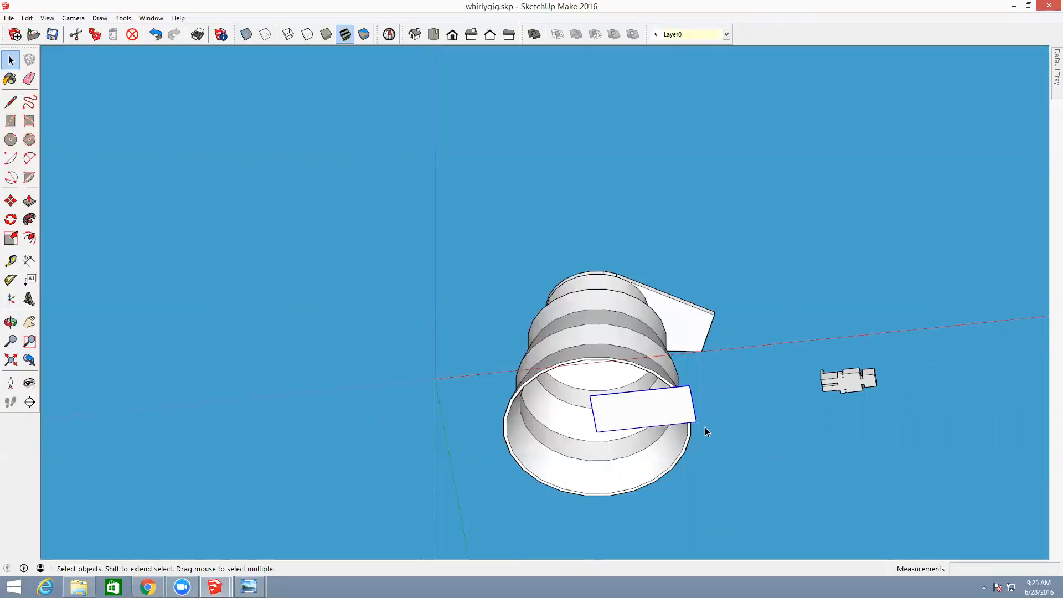
key("Delete")
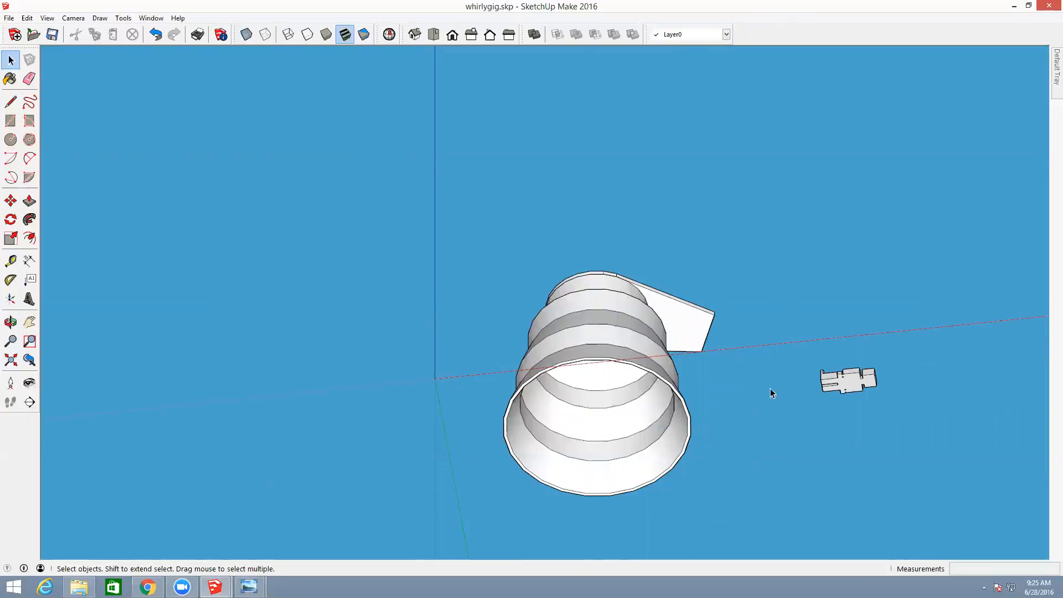
- Make a group from all the connected geometry of the arm plate on top of the bell
middle_click_drag(762, 359, 738, 485)
mouse_move(762, 361)
left_mouse_down()
mouse_move(749, 391)
mouse_move(763, 375)
left_mouse_up()
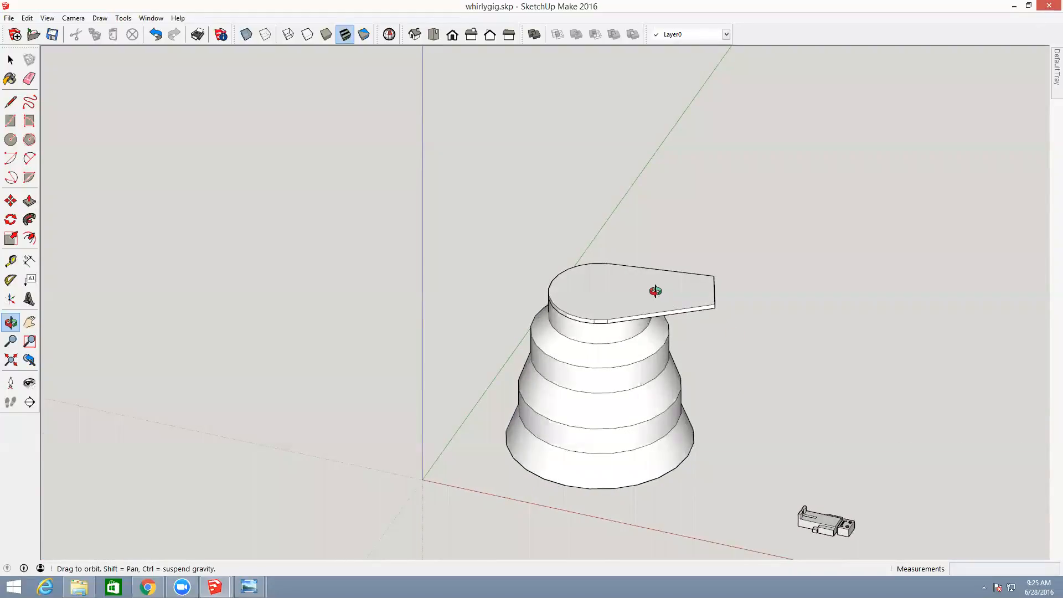
key("space")
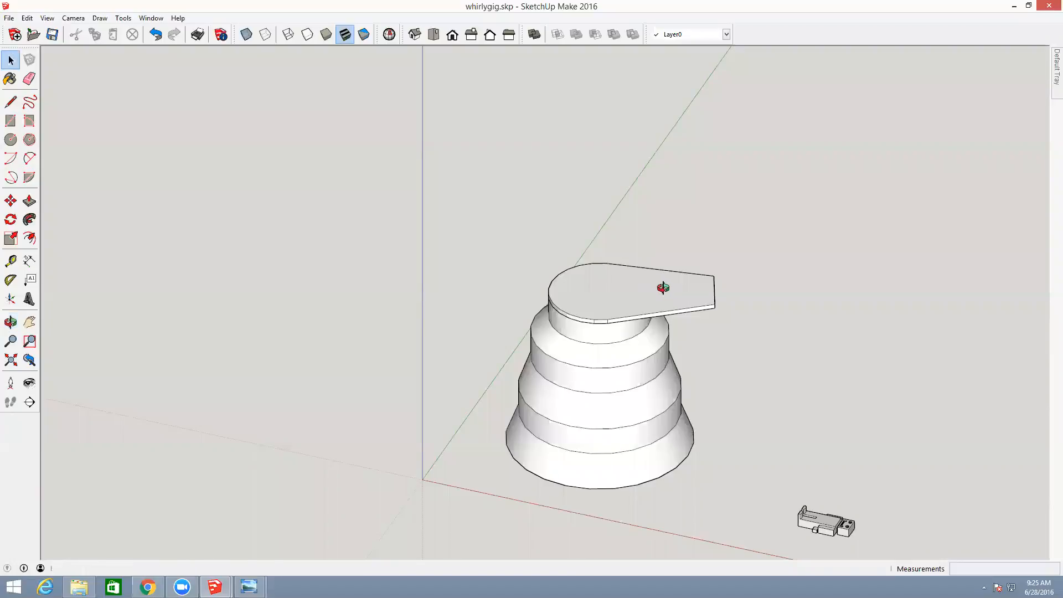
left_click(657, 298)
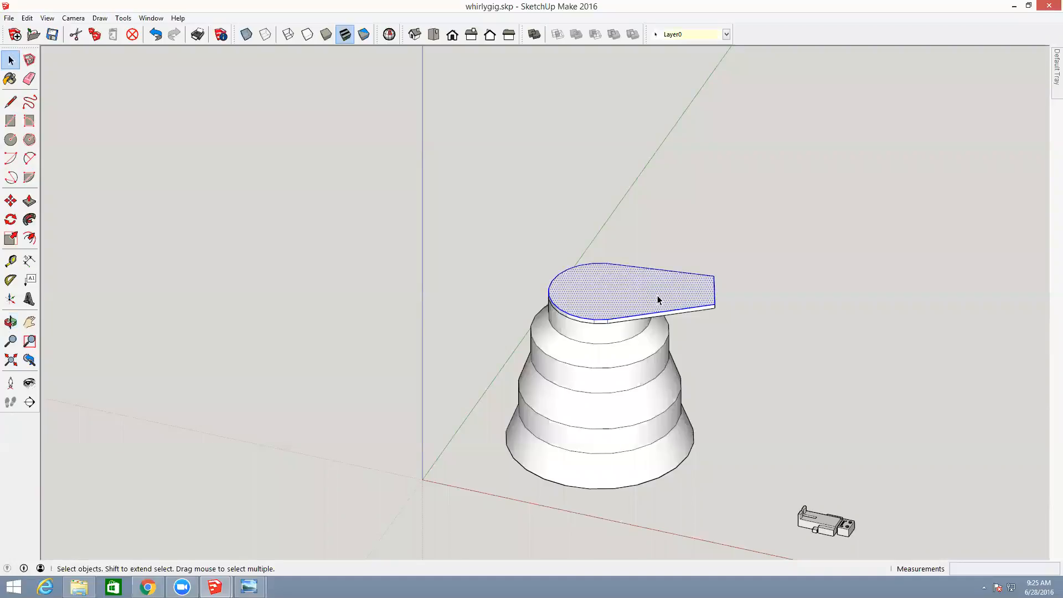
double_click(658, 299)
right_click(658, 298)
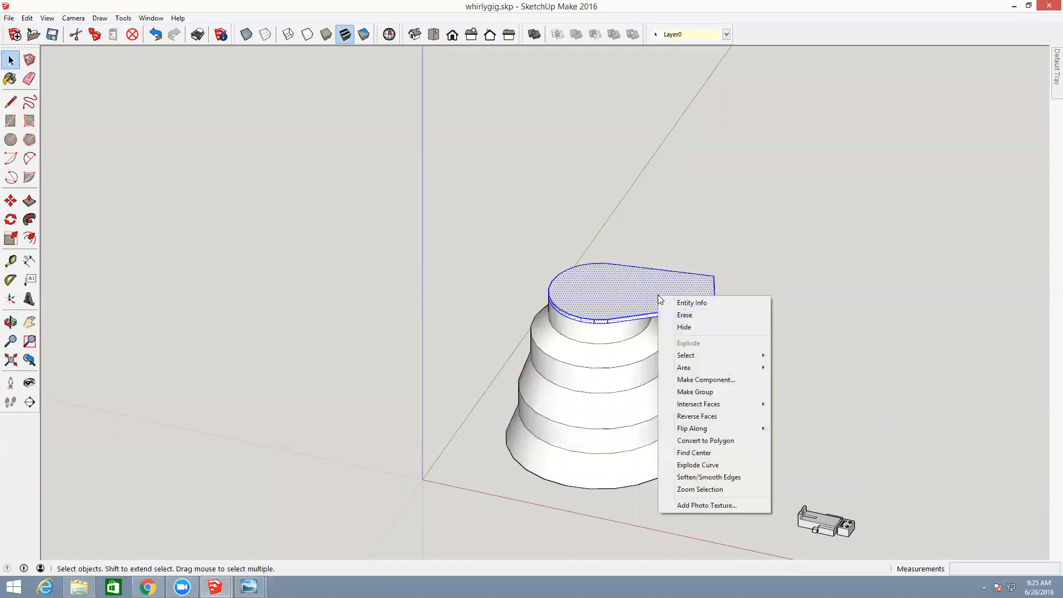
left_click(691, 393)
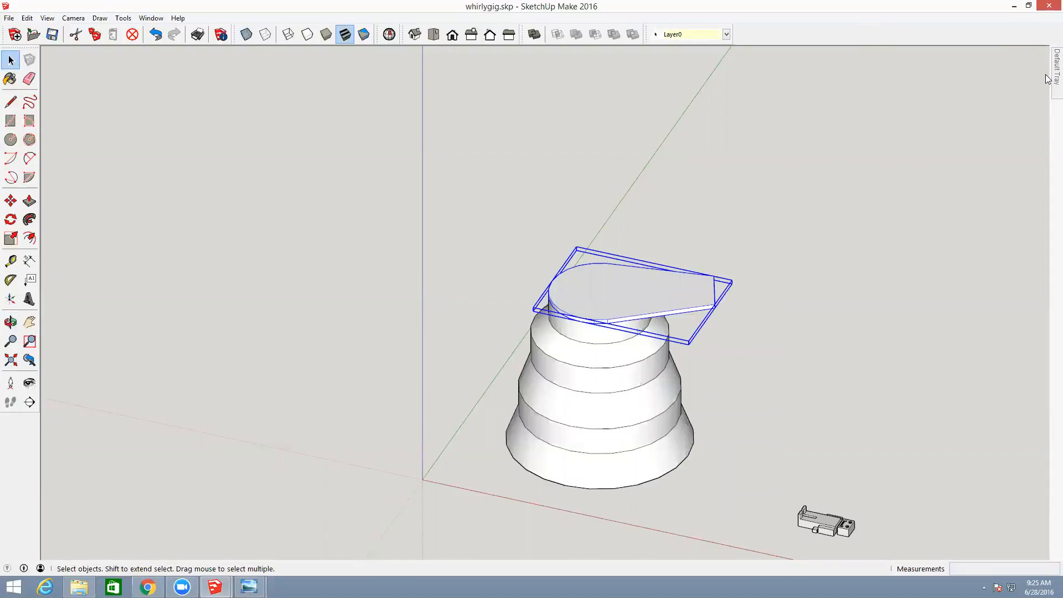
- Check the arm group with Solid Inspector² and fix all the errors it finds
mouse_move(1048, 78)
left_click(123, 17)
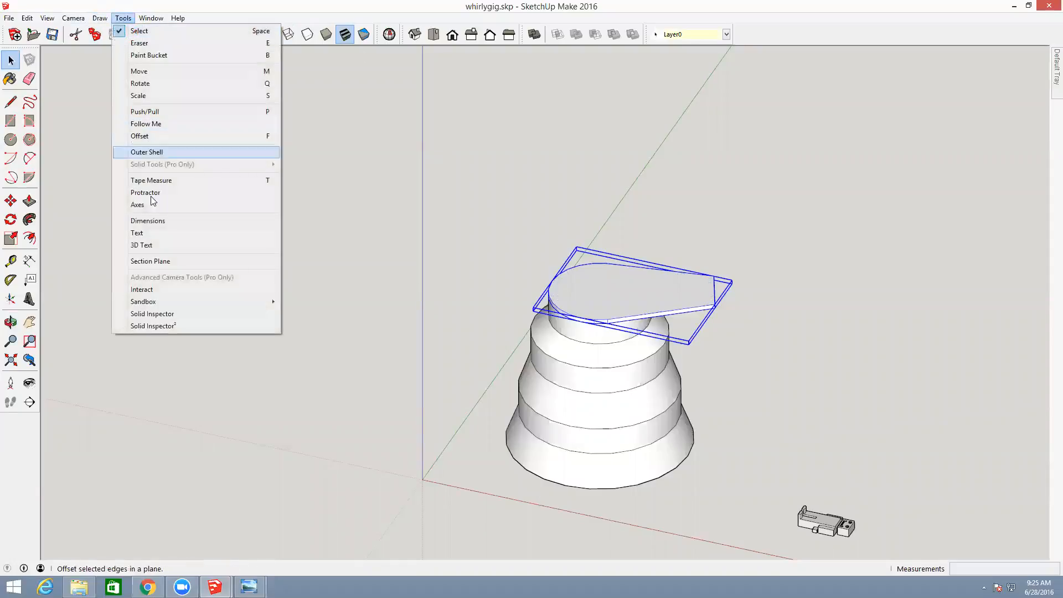
left_click(153, 326)
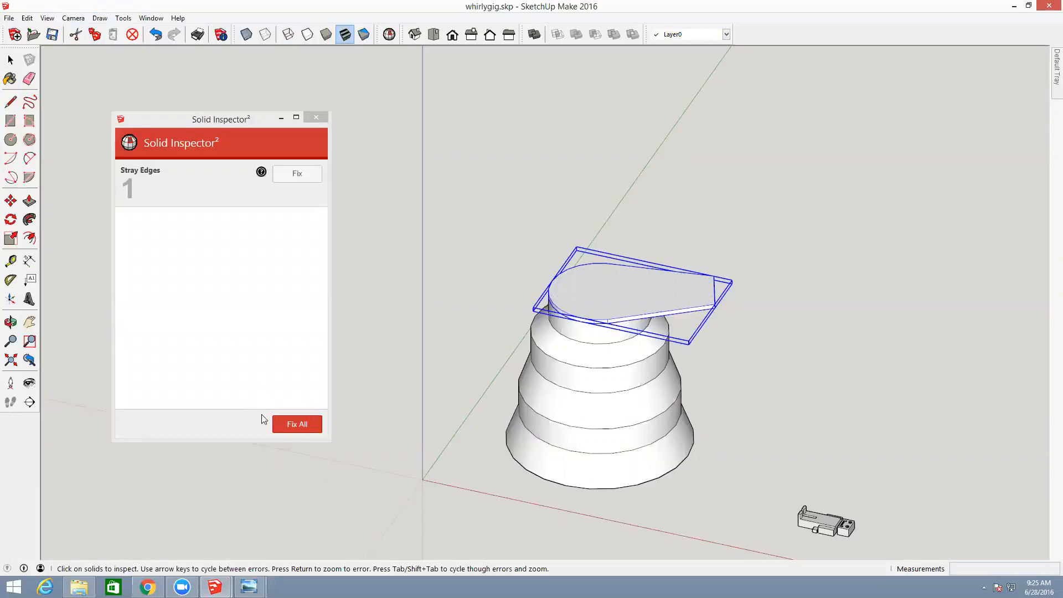
left_click(290, 424)
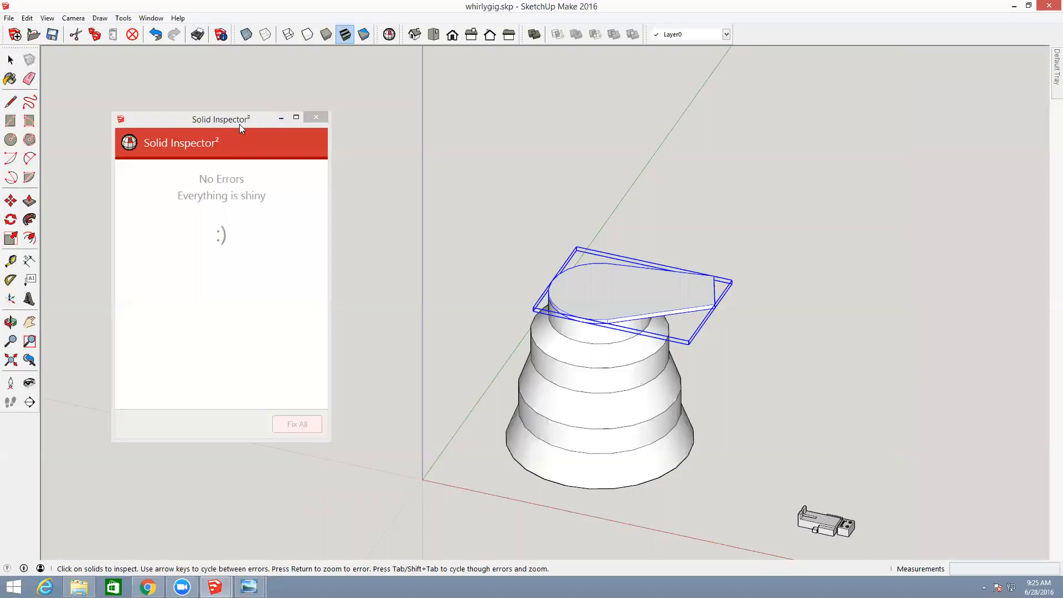
left_click(315, 119)
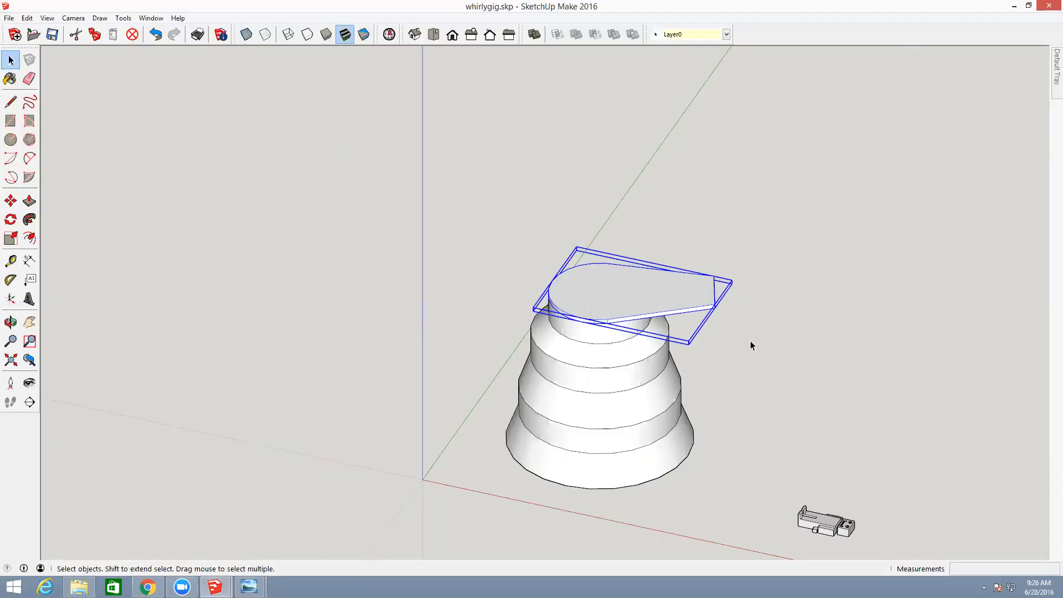
- Examine the underside of the bell and arm, and the small mechanical part beside the bell up close
key("o")
left_click_drag(747, 349, 707, 288)
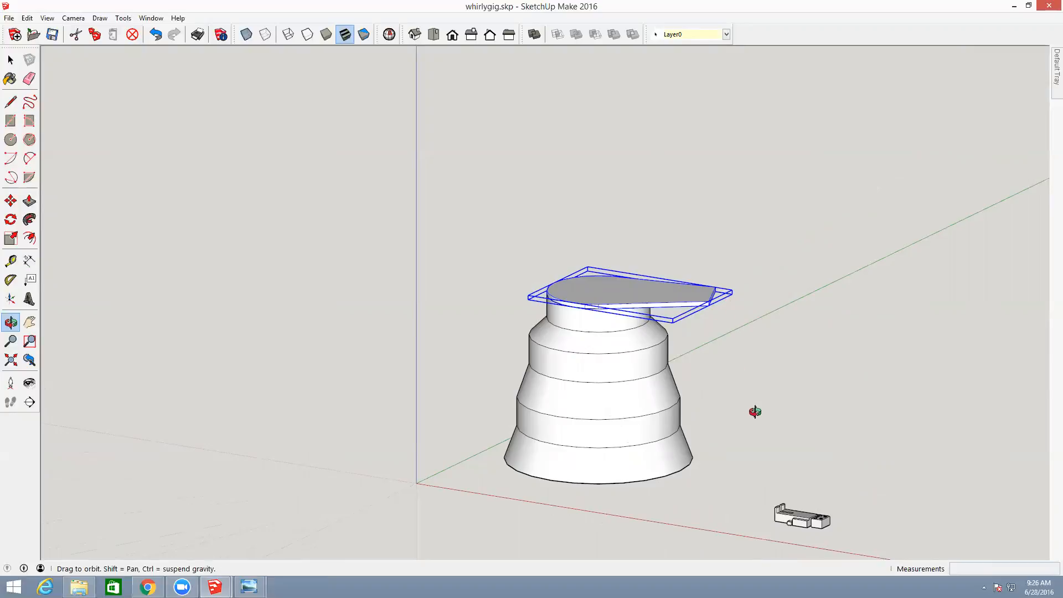
left_click_drag(764, 429, 740, 294)
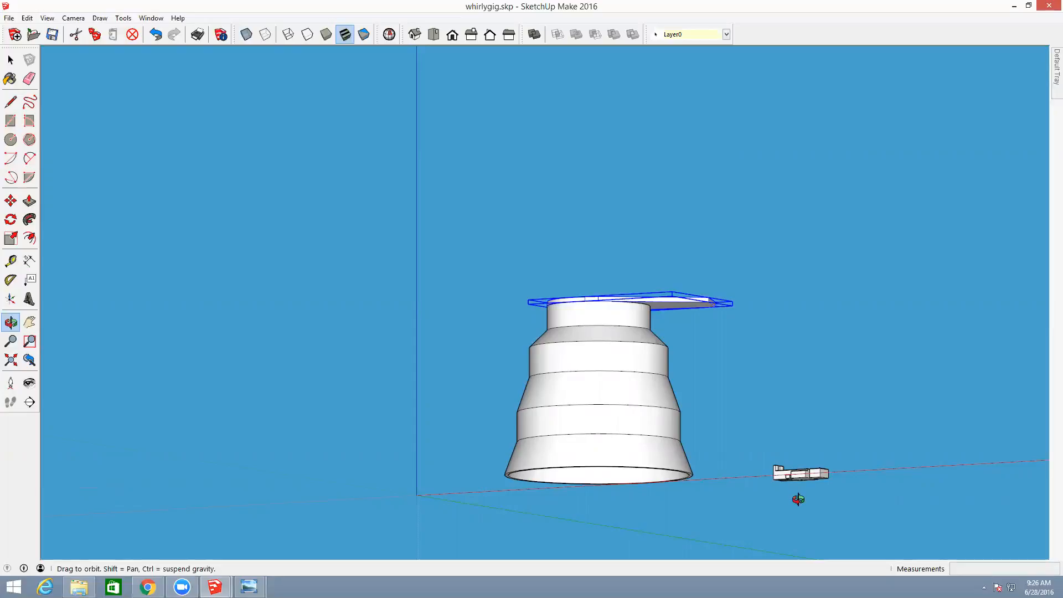
key("l")
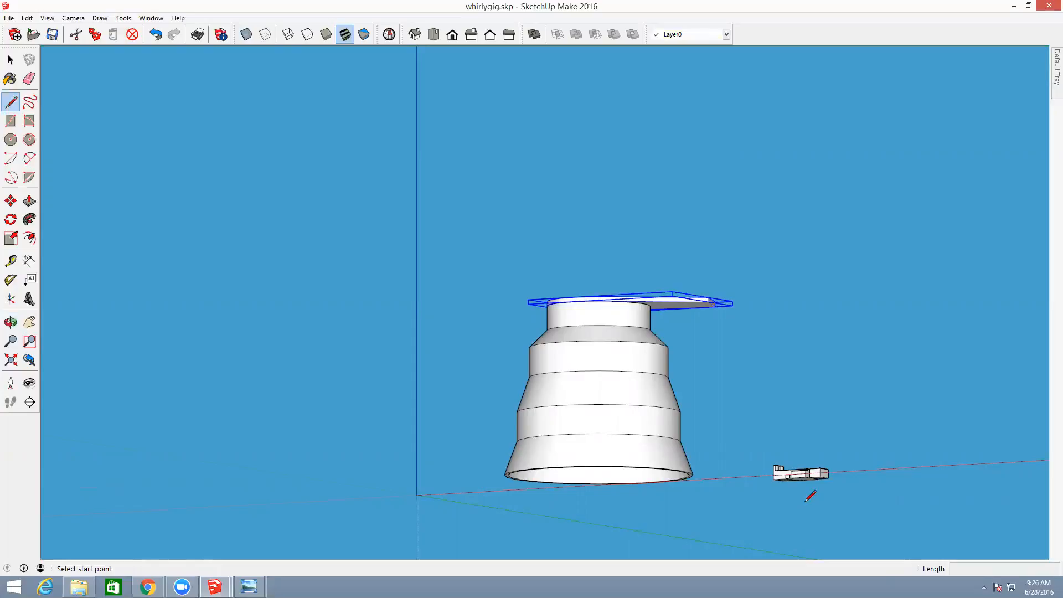
key("o")
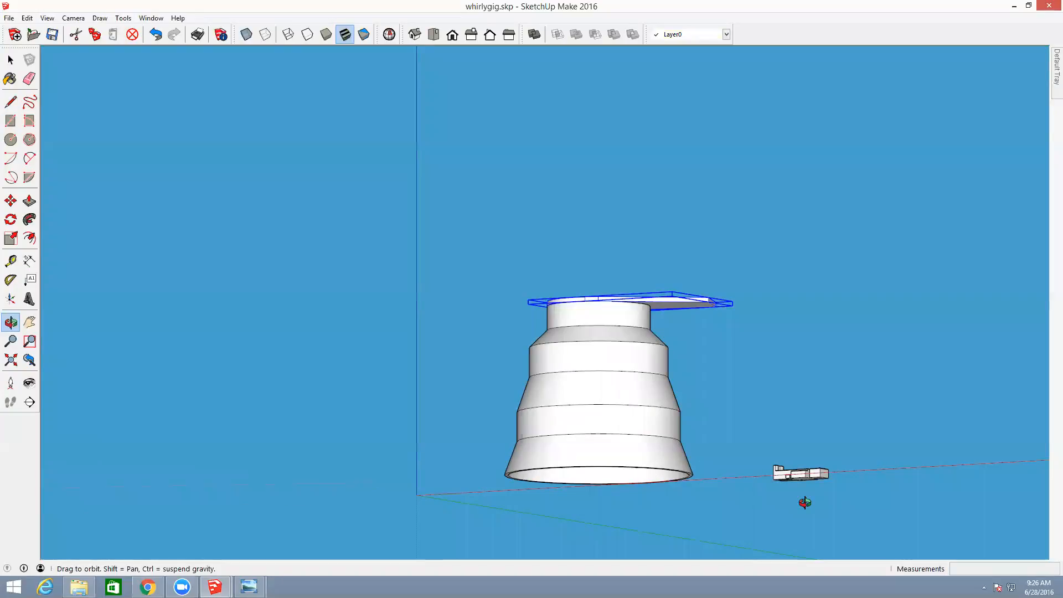
scroll(808, 492, "up", 5)
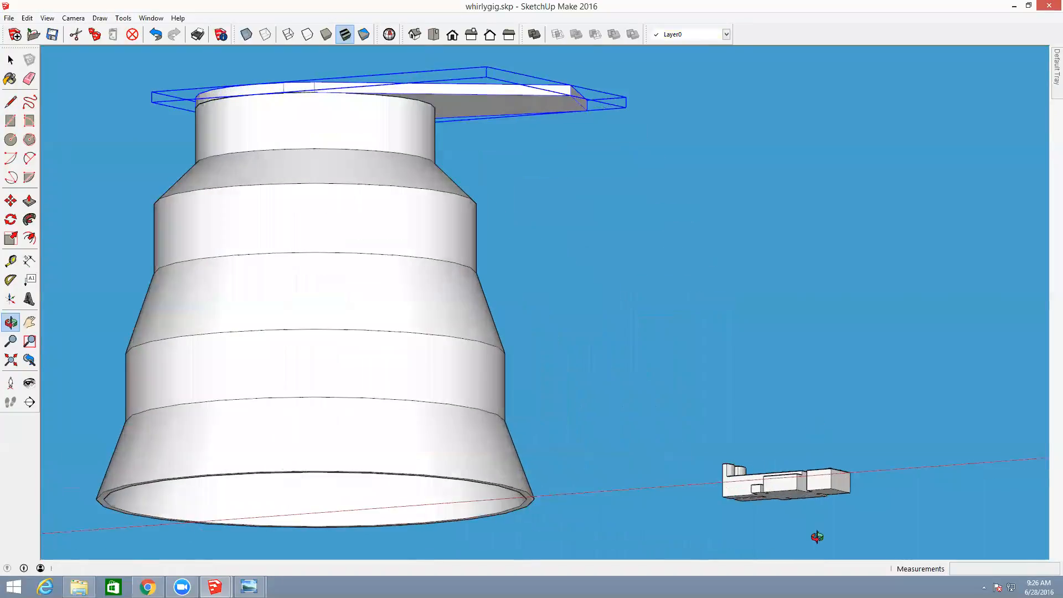
left_click_drag(814, 541, 935, 471)
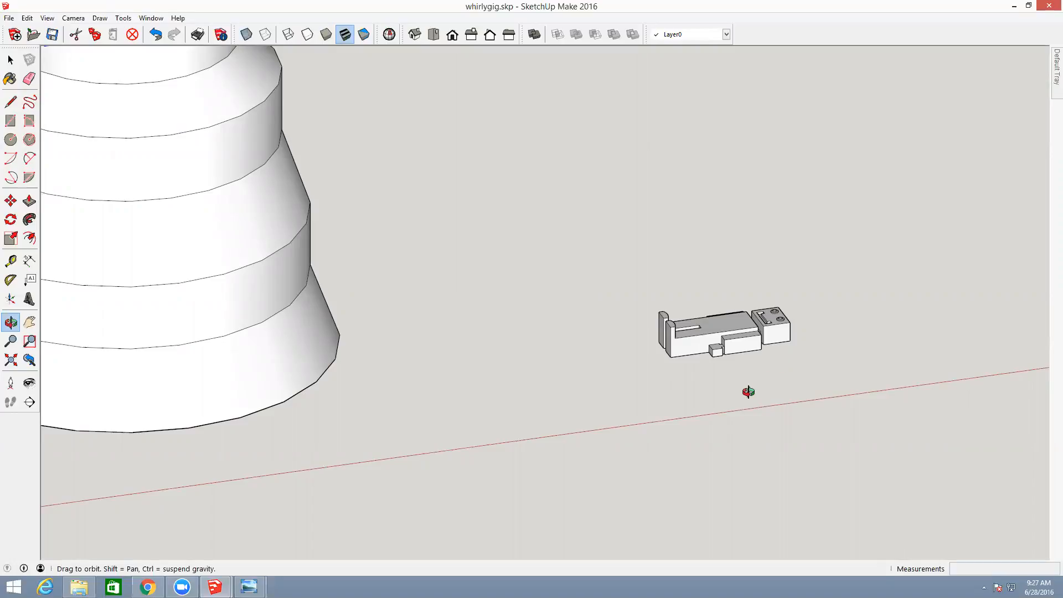
key("q")
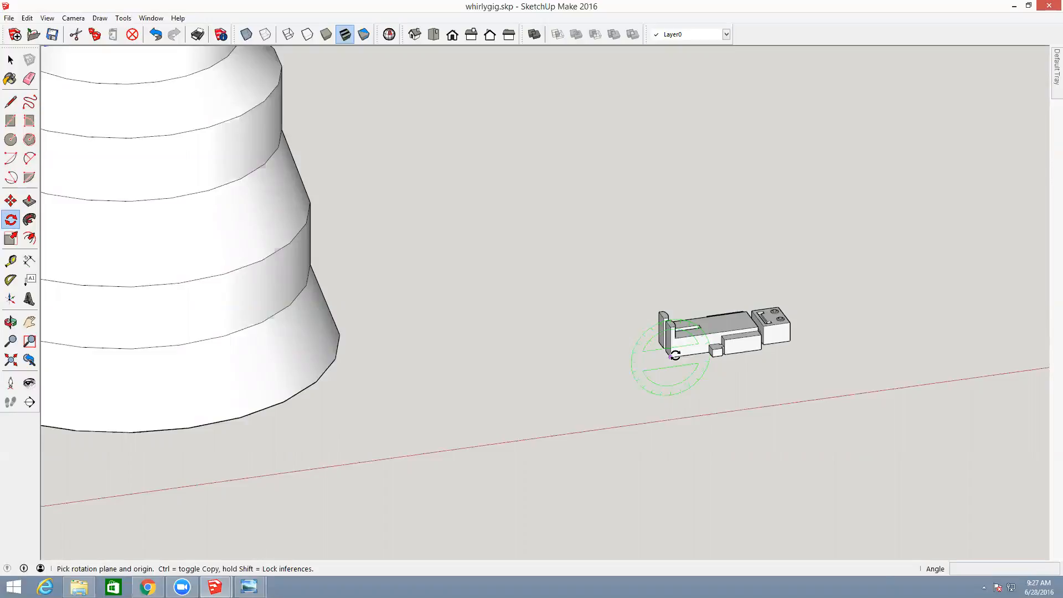
left_click(671, 356)
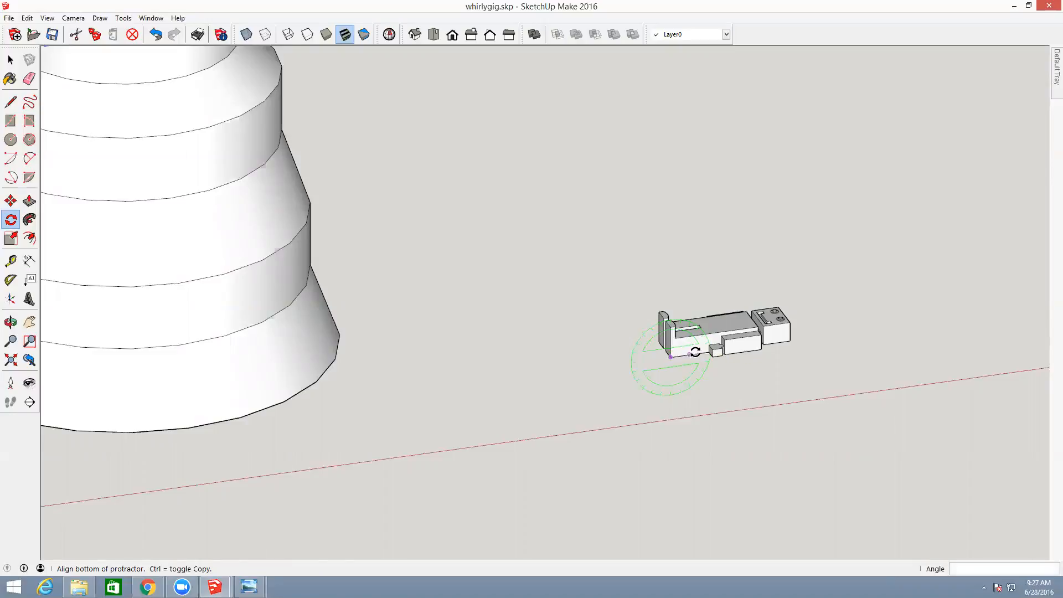
left_click(695, 353)
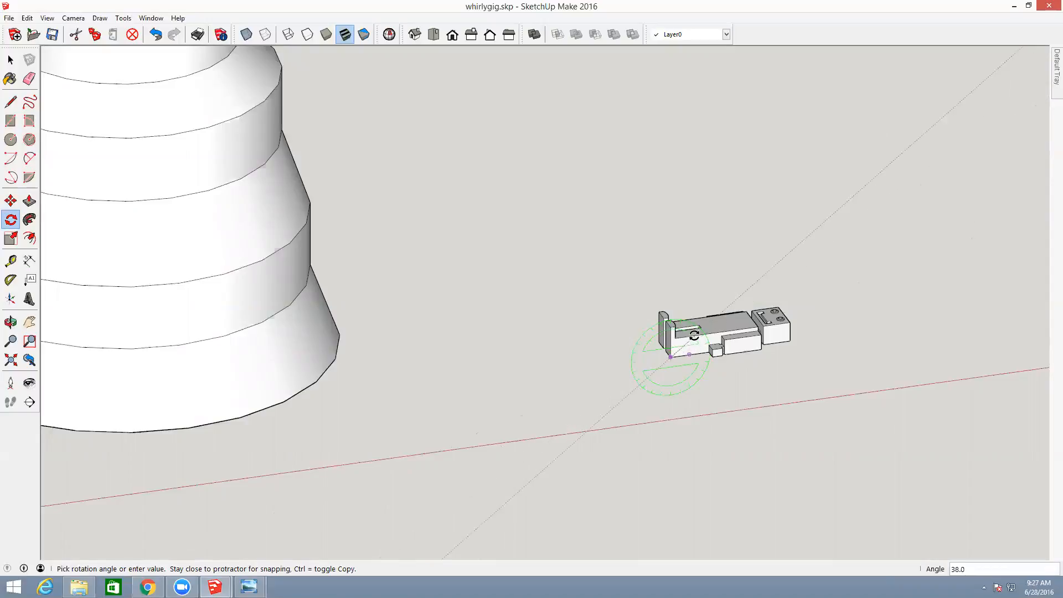
key("Escape")
- Rotate the small mechanical part 75° about its lower front corner so it stands nearly upright
key("space")
left_click(740, 330)
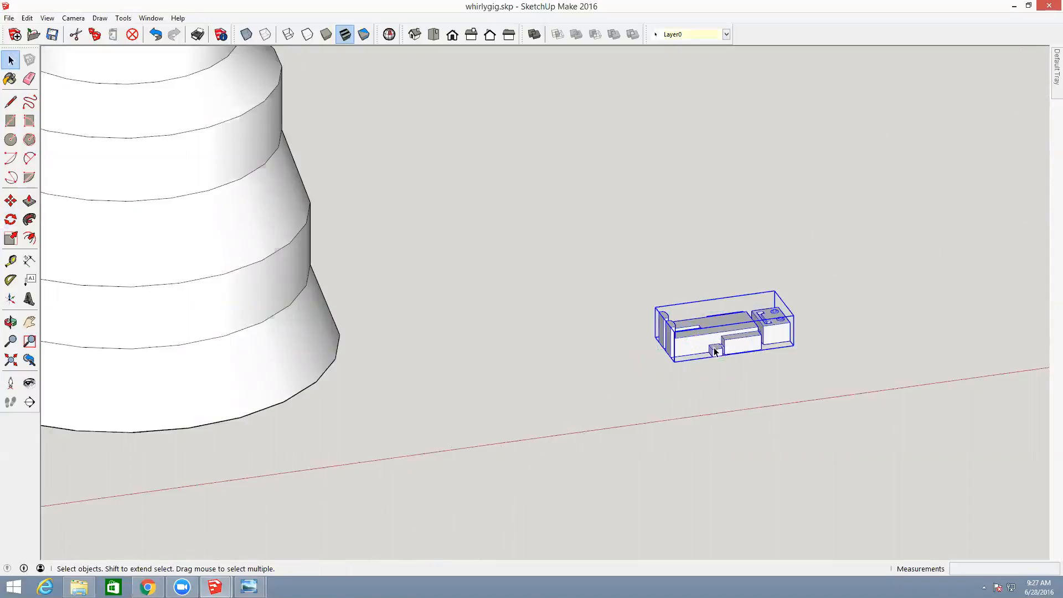
left_click(11, 219)
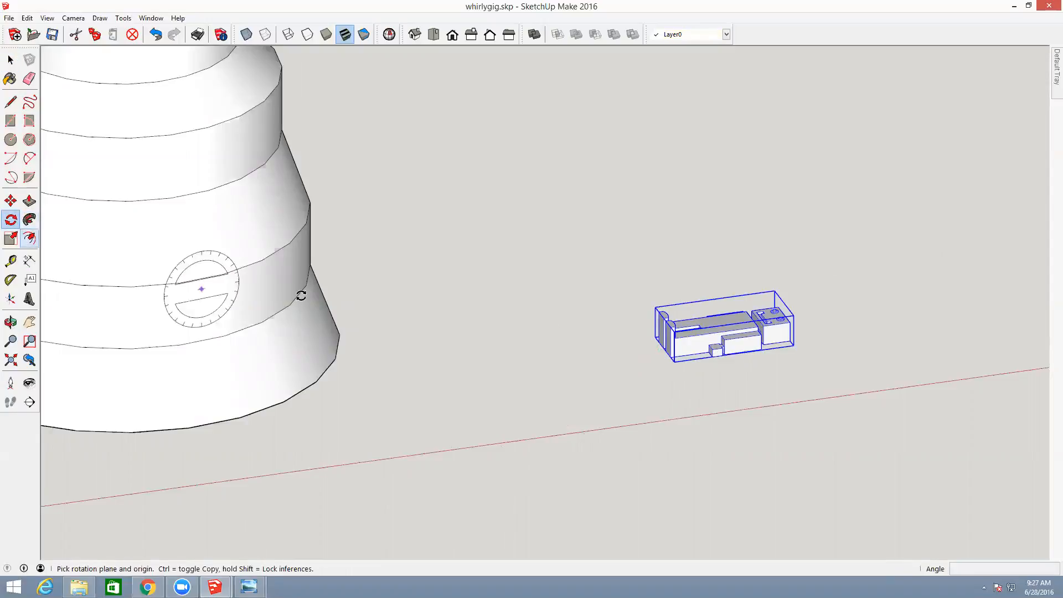
left_click(671, 355)
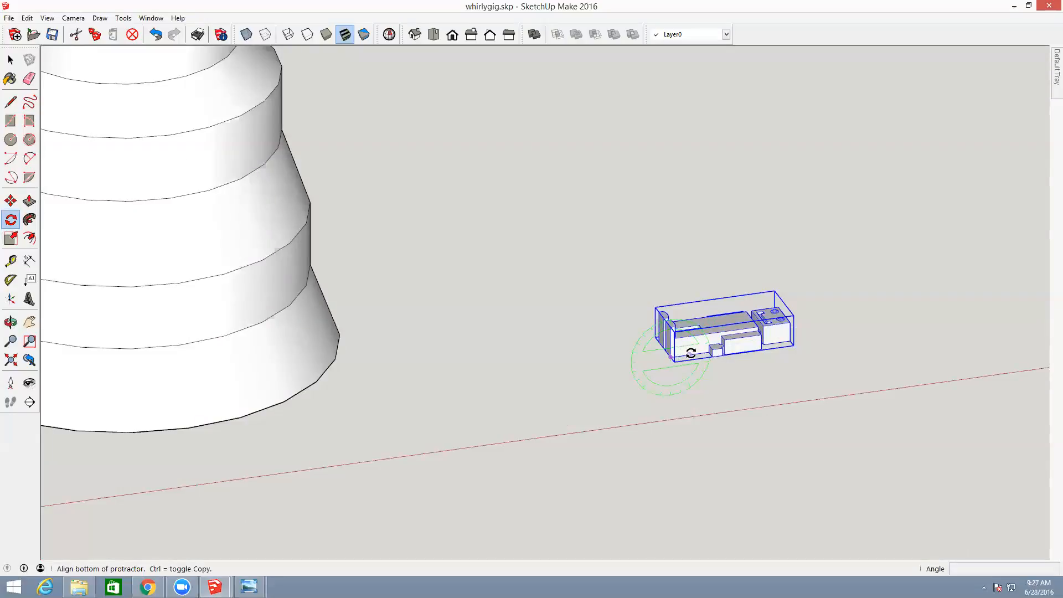
left_click(691, 353)
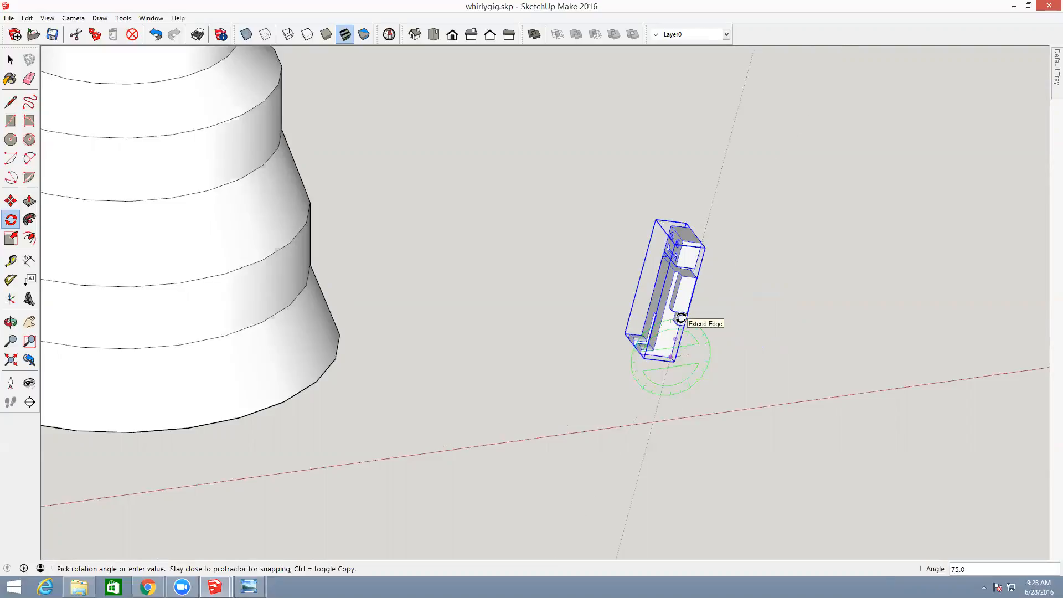
left_click(707, 337)
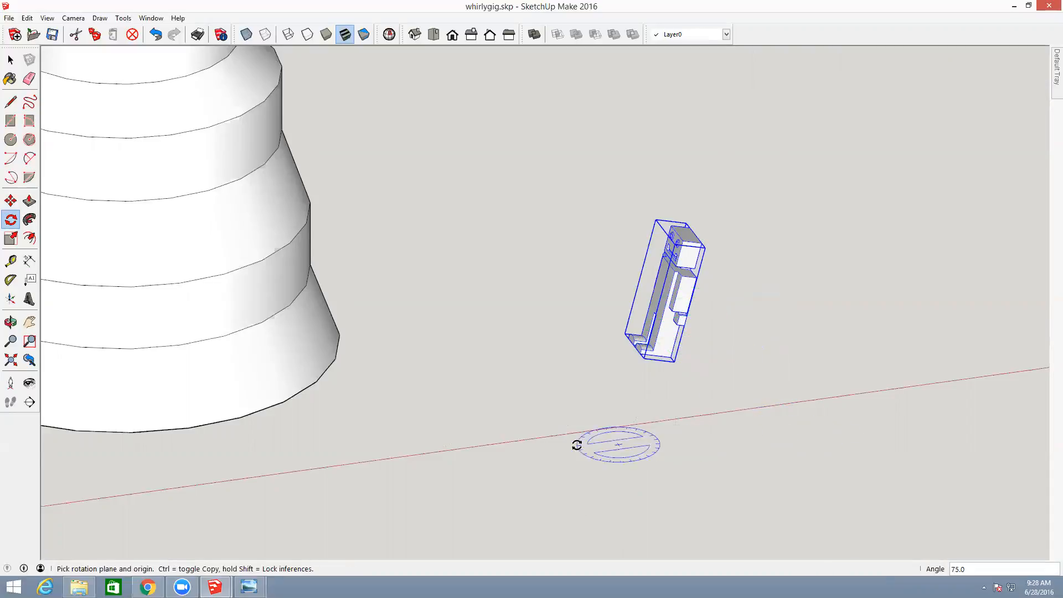
- Try flipping the small part along its group's blue axis and undo the flip
key("space")
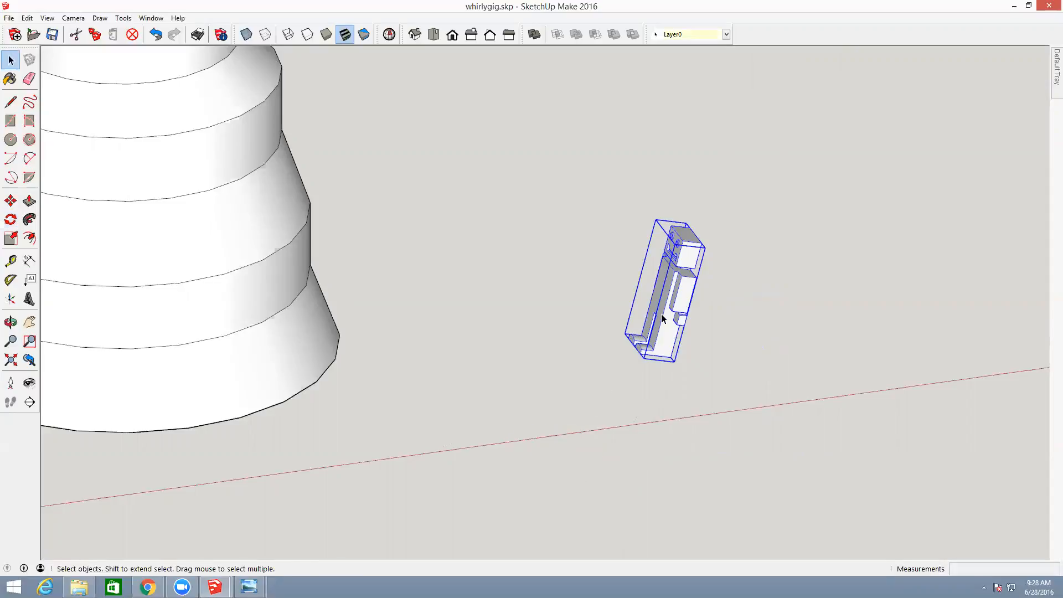
right_click(664, 320)
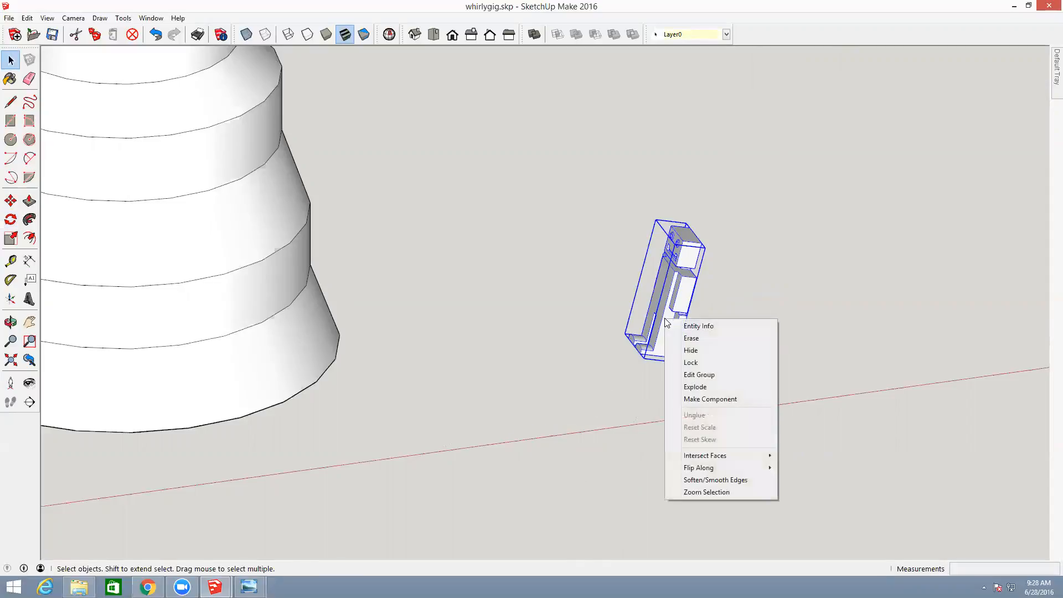
mouse_move(720, 469)
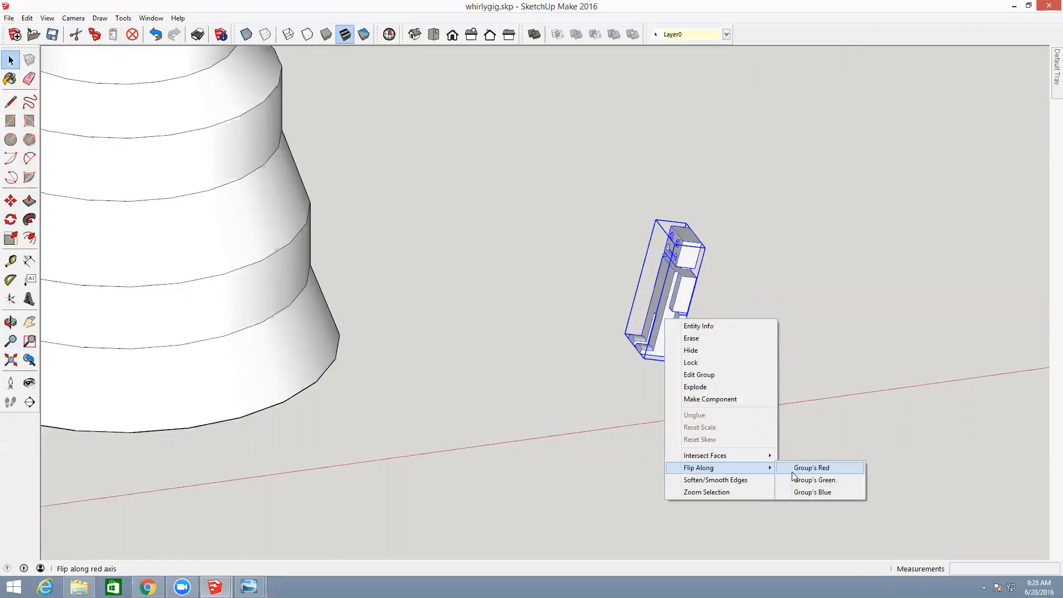
left_click(818, 492)
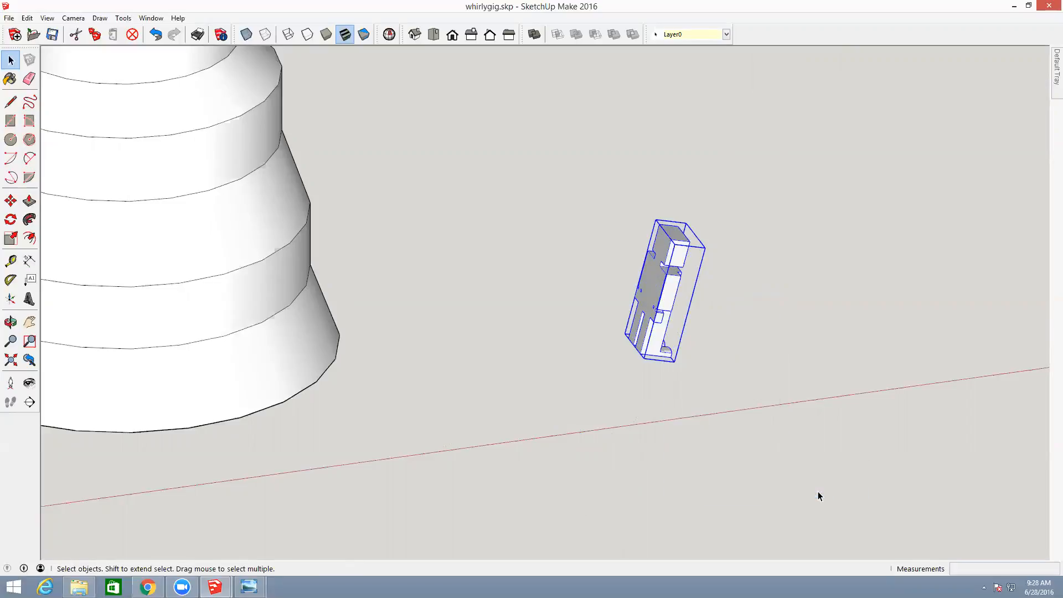
key("ctrl+z")
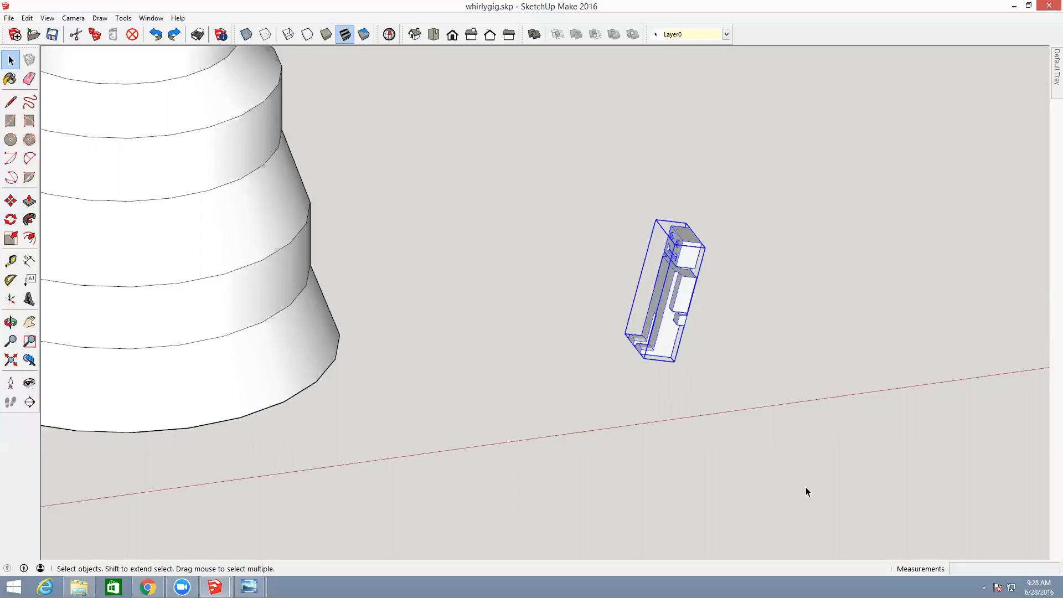
- Try flipping the small part along its group's red axis and undo the flip
right_click(667, 354)
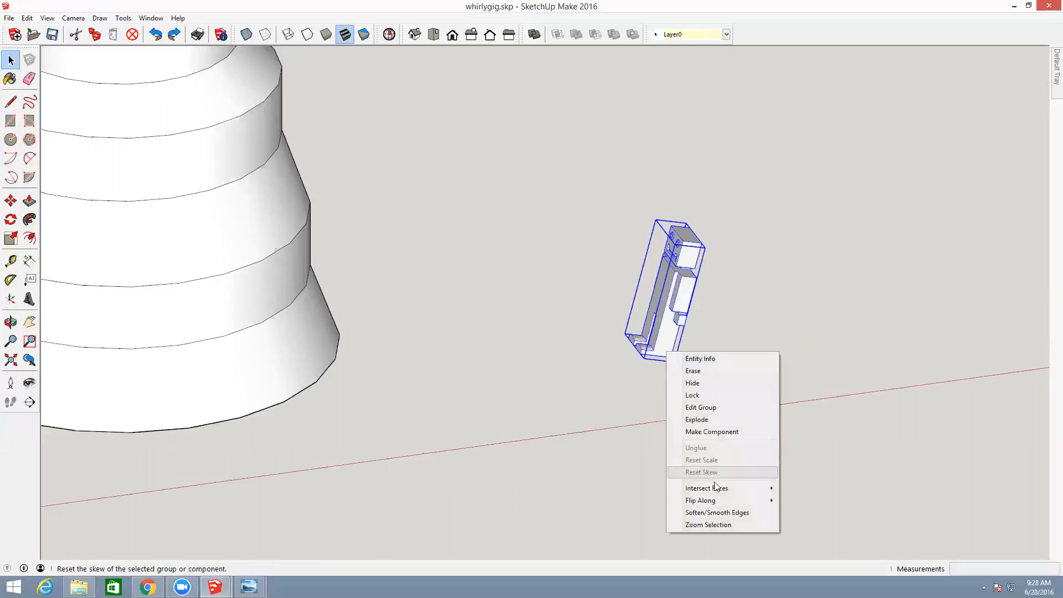
left_click(802, 502)
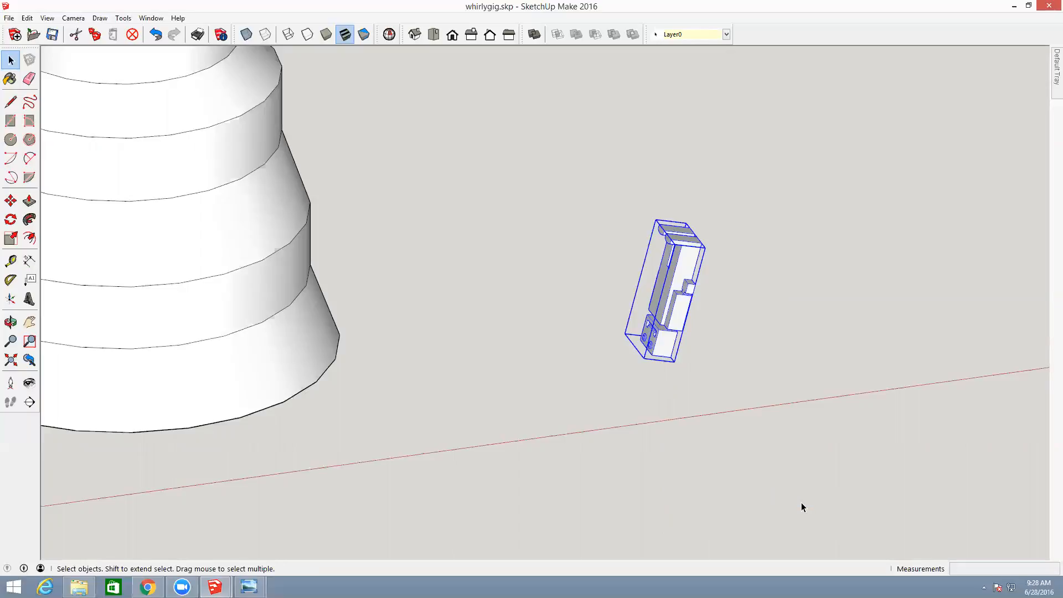
key("ctrl+z")
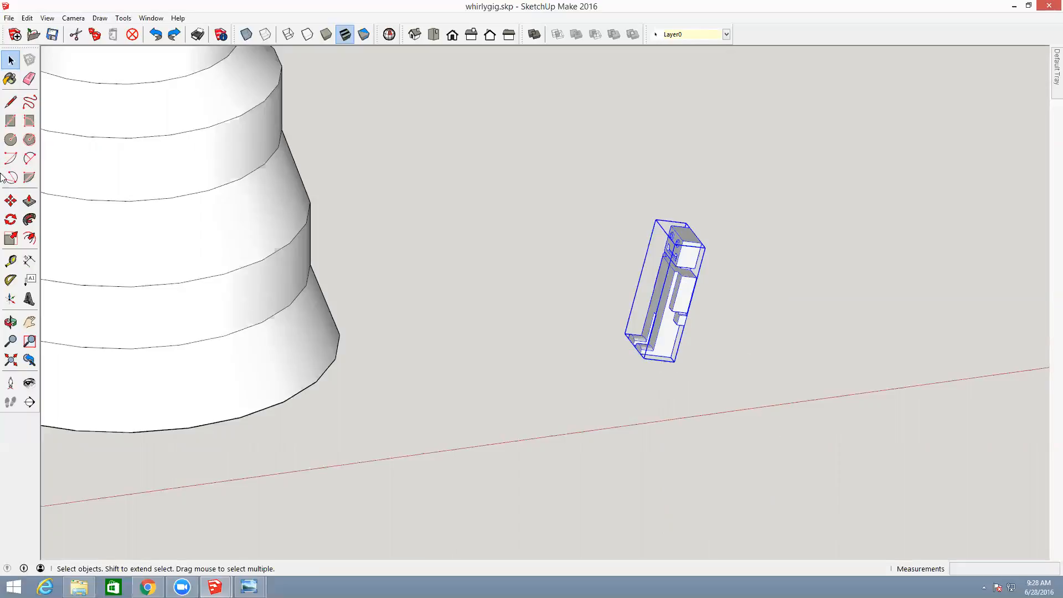
left_click(11, 219)
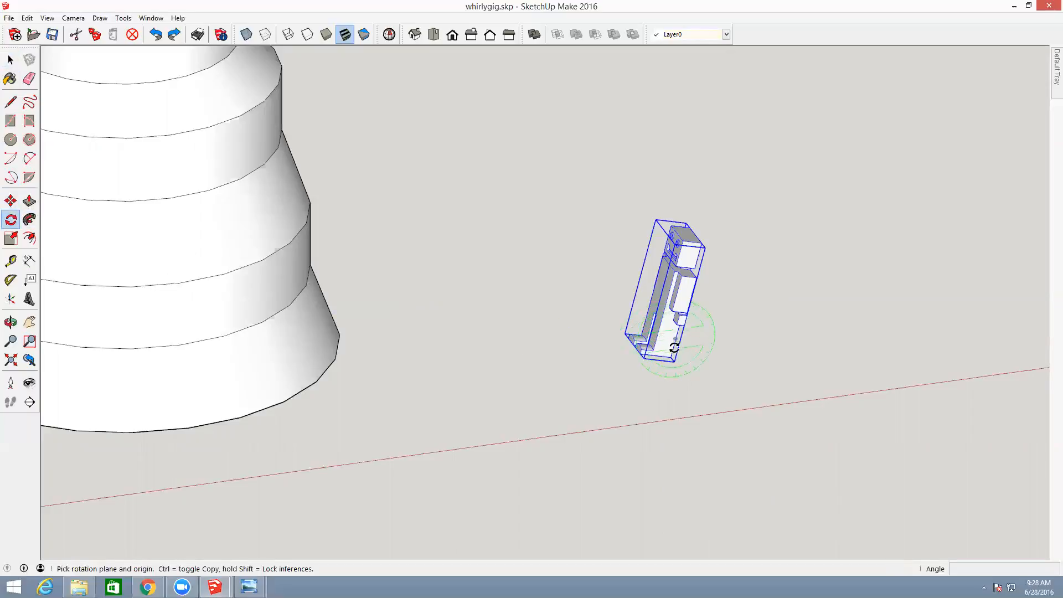
left_click_drag(671, 357, 674, 332)
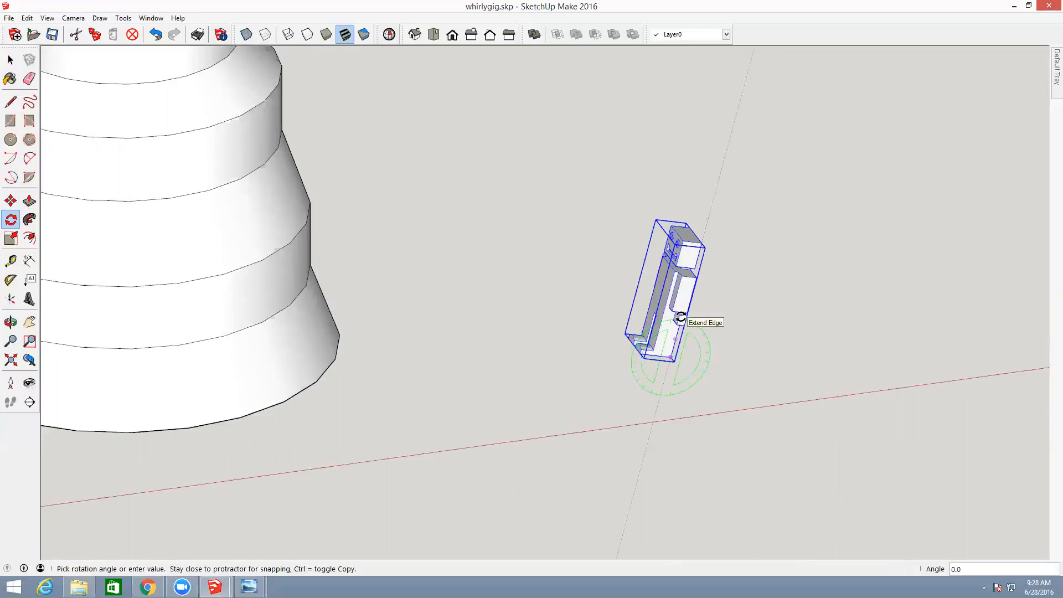
left_click(691, 320)
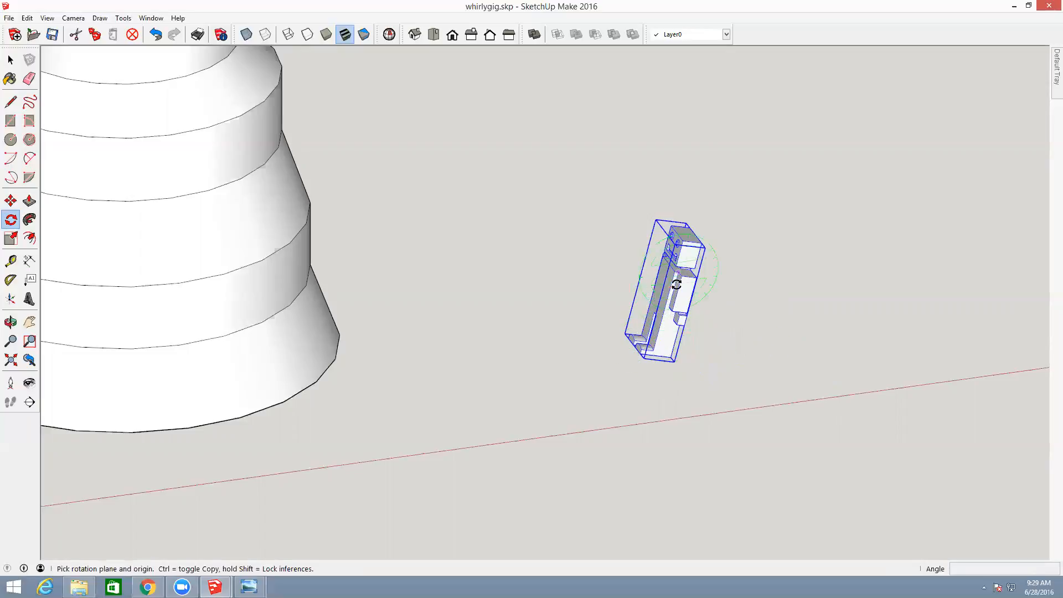
- Draw a reference line about 1" long along the red axis from the small part's lower front corner
key("l")
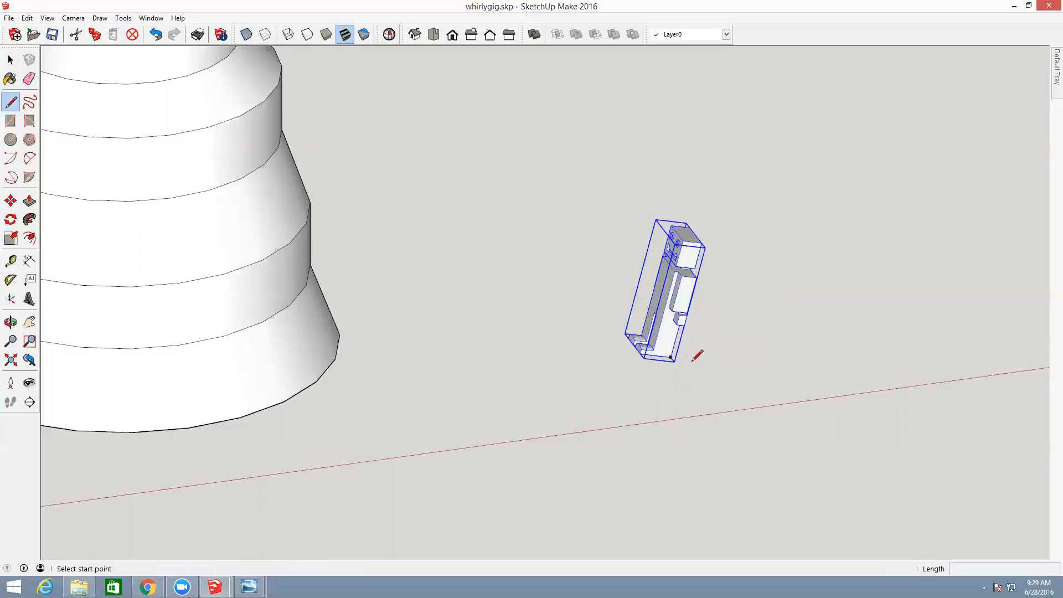
left_click(672, 357)
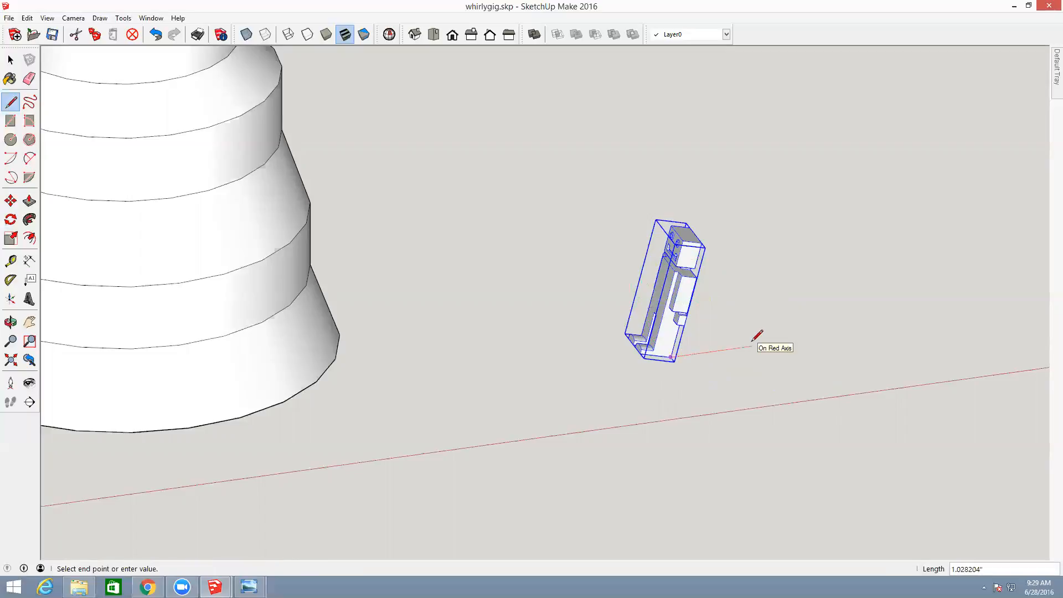
left_click(743, 348)
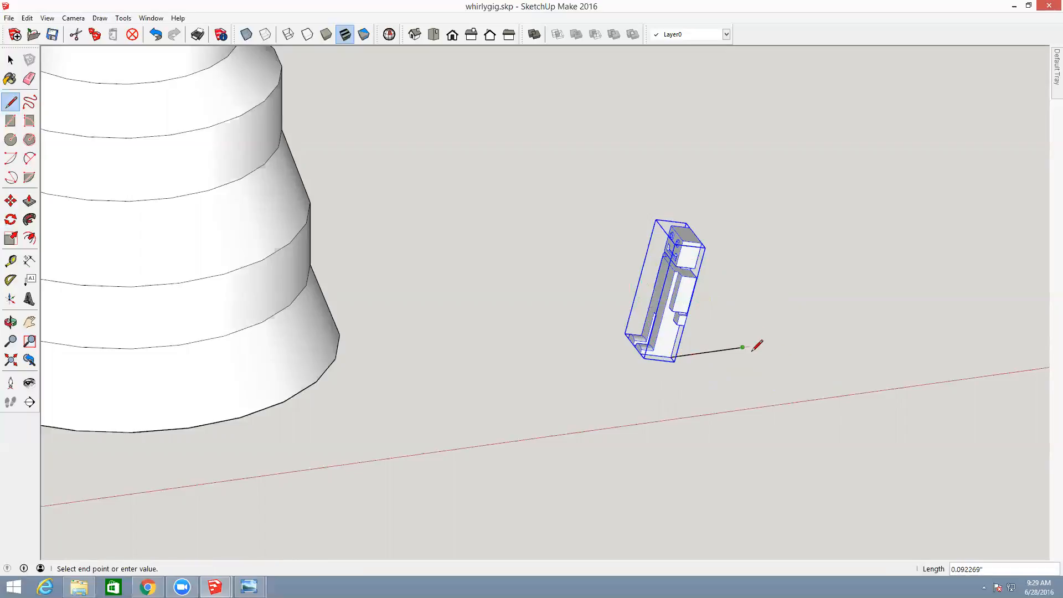
key("Escape")
- Rotate the small part horizontally about the reference line's start so it leans toward the bell, and erase the line
key("q")
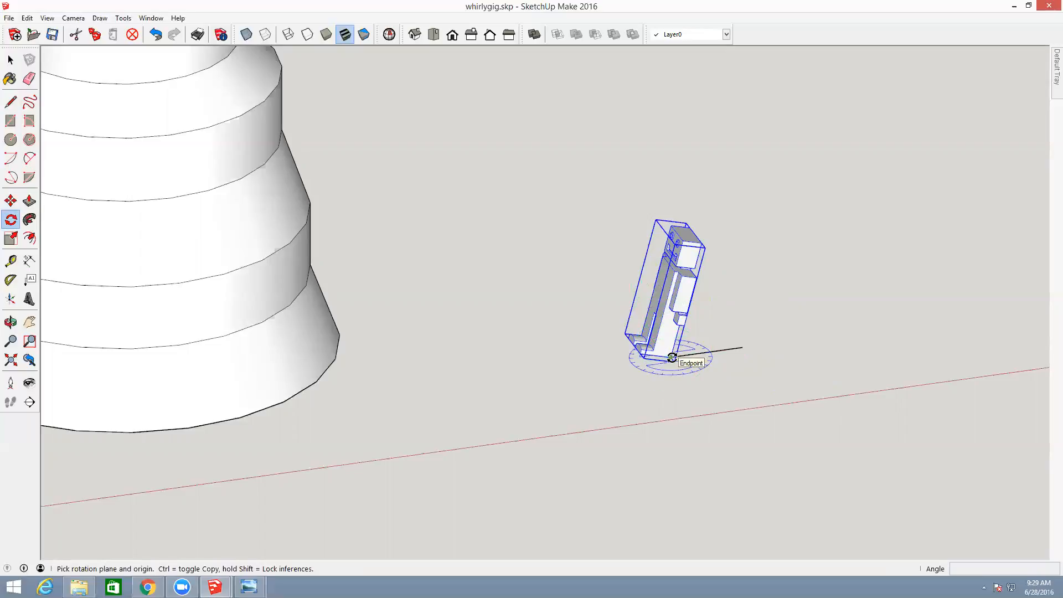
left_click(672, 358)
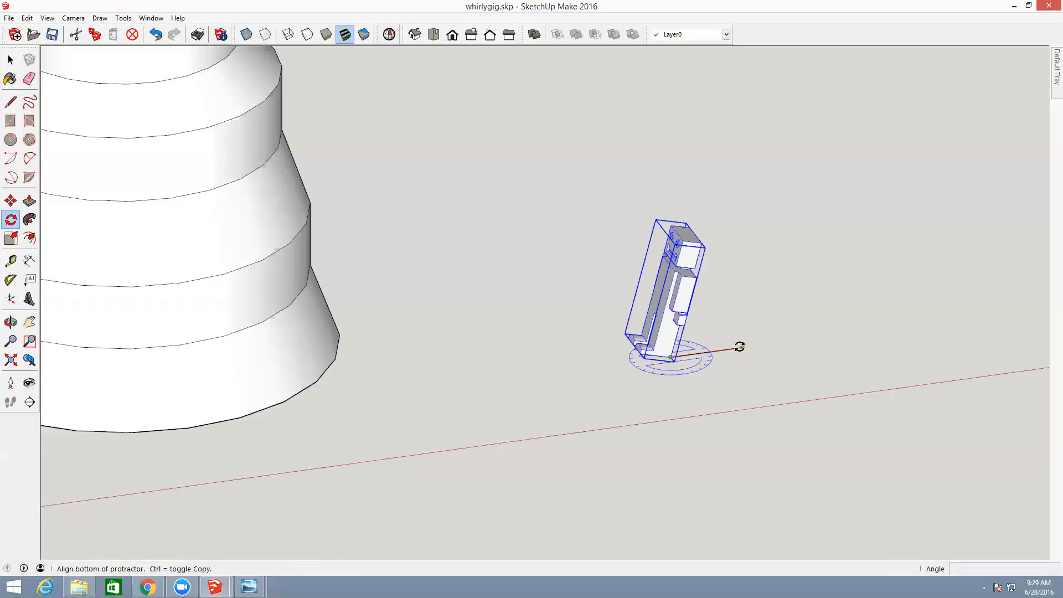
left_click(742, 347)
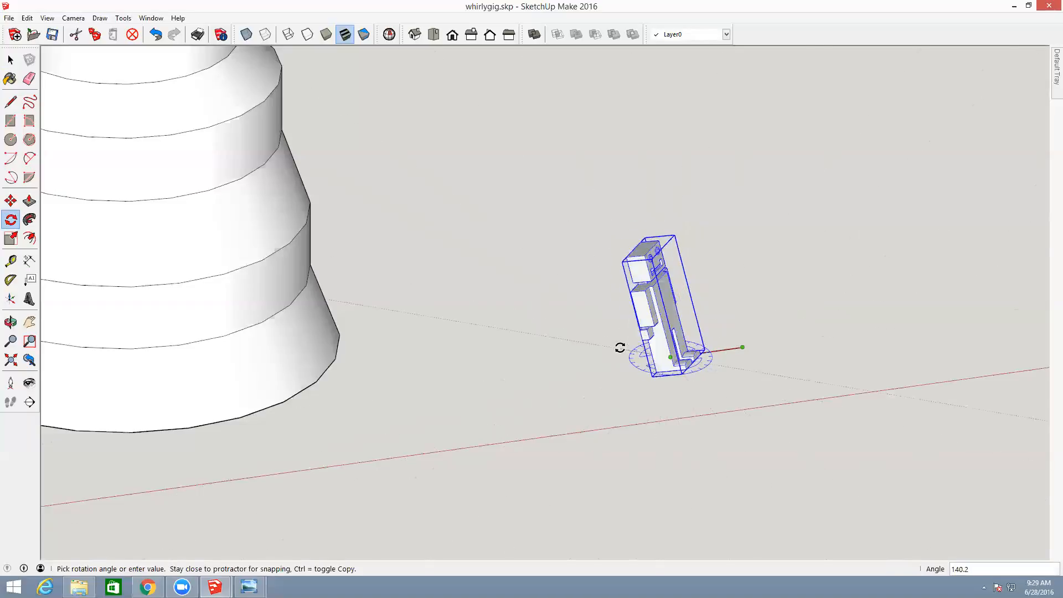
left_click(621, 364)
key("e")
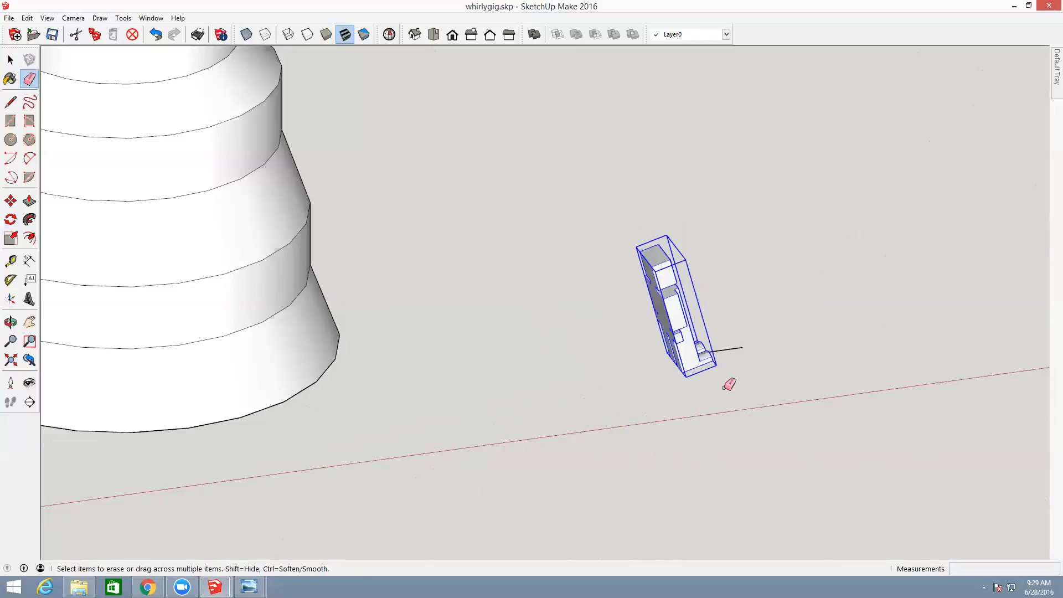
left_click(729, 349)
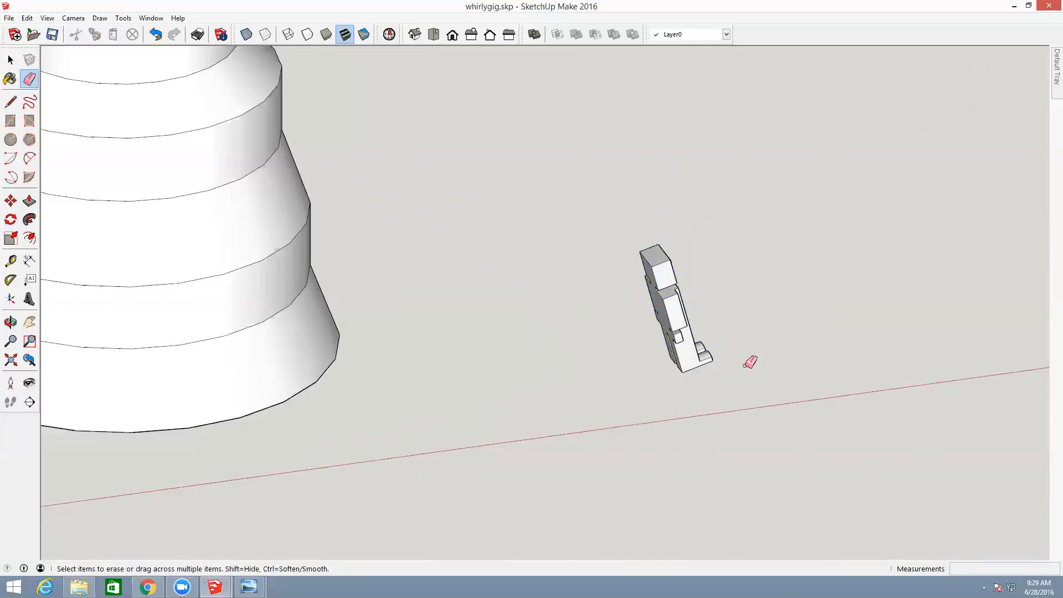
- Draw a centerline on the arm's top face from the midpoint of its narrow end to the center of its rounded end
key("o")
key("m")
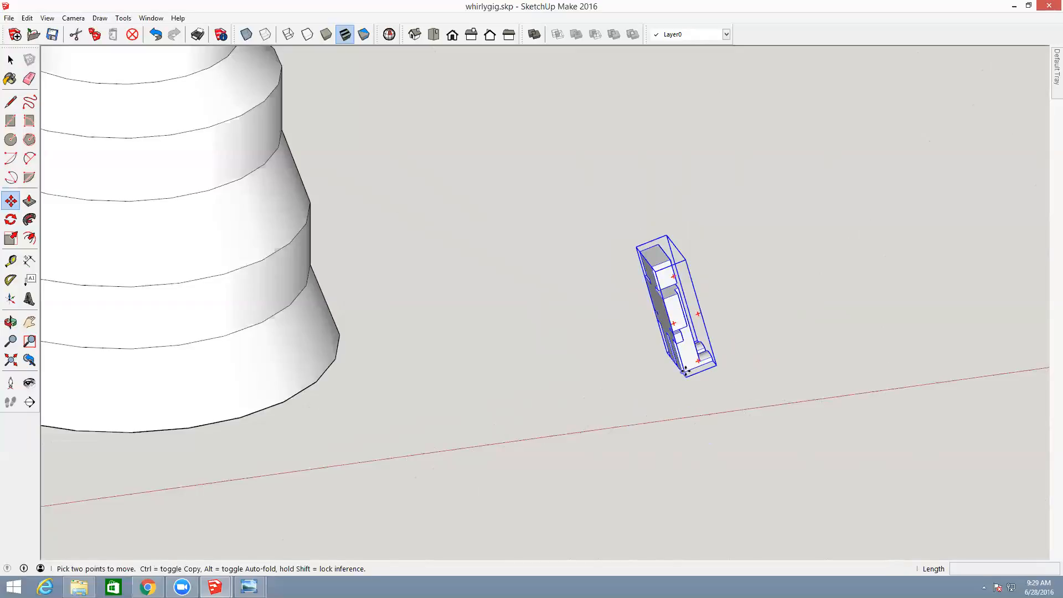
scroll(628, 373, "down", 5)
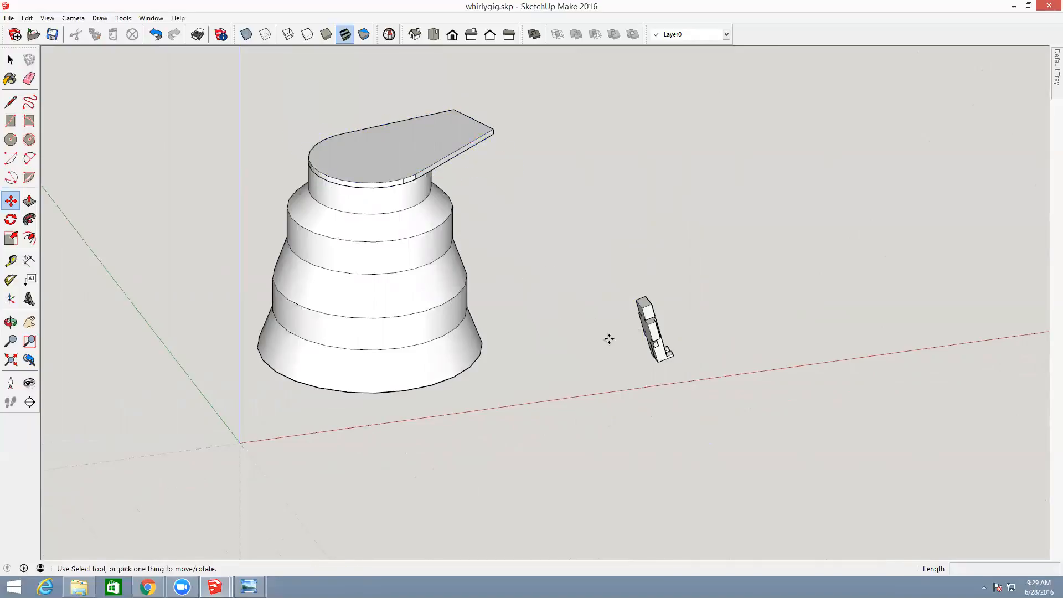
key("o")
left_click_drag(695, 360, 612, 507)
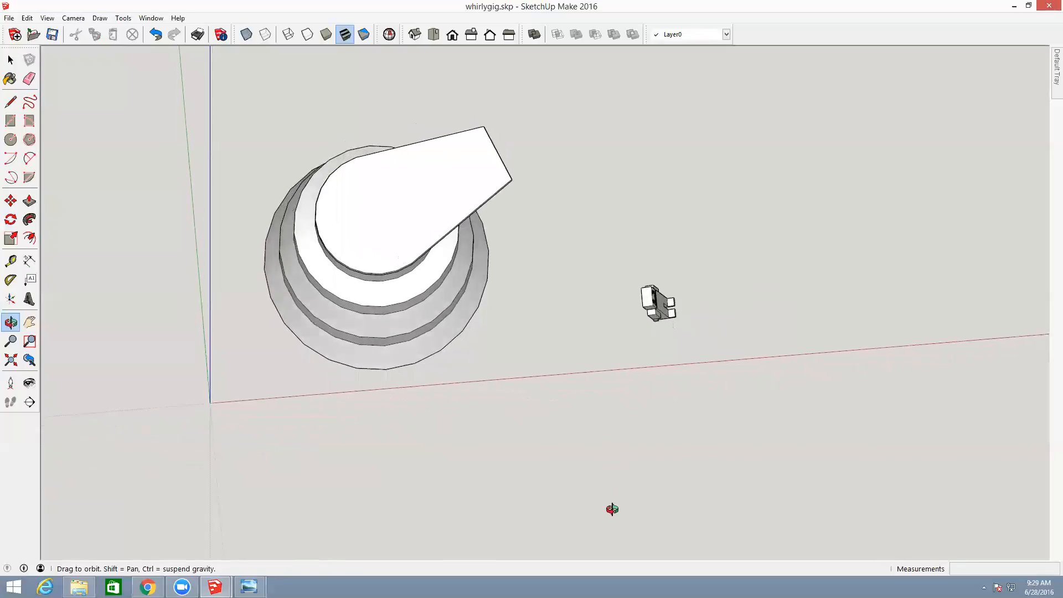
key("l")
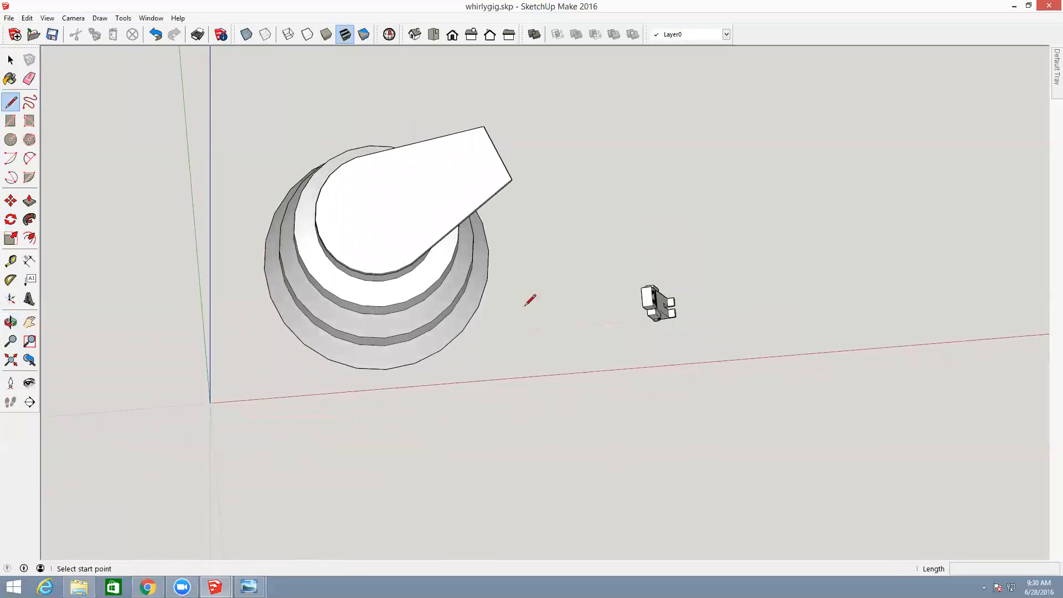
left_click(497, 153)
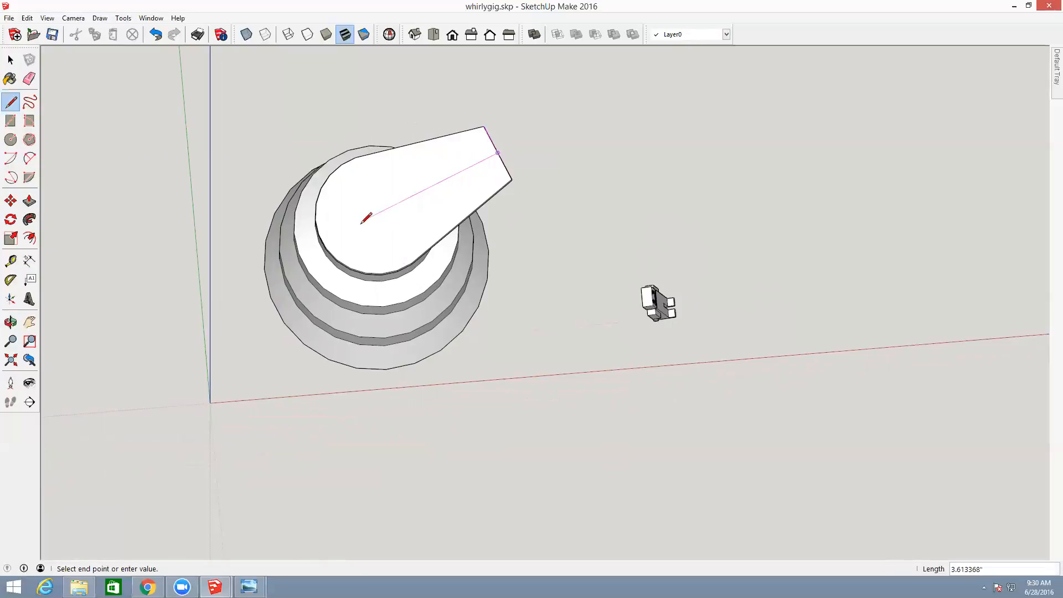
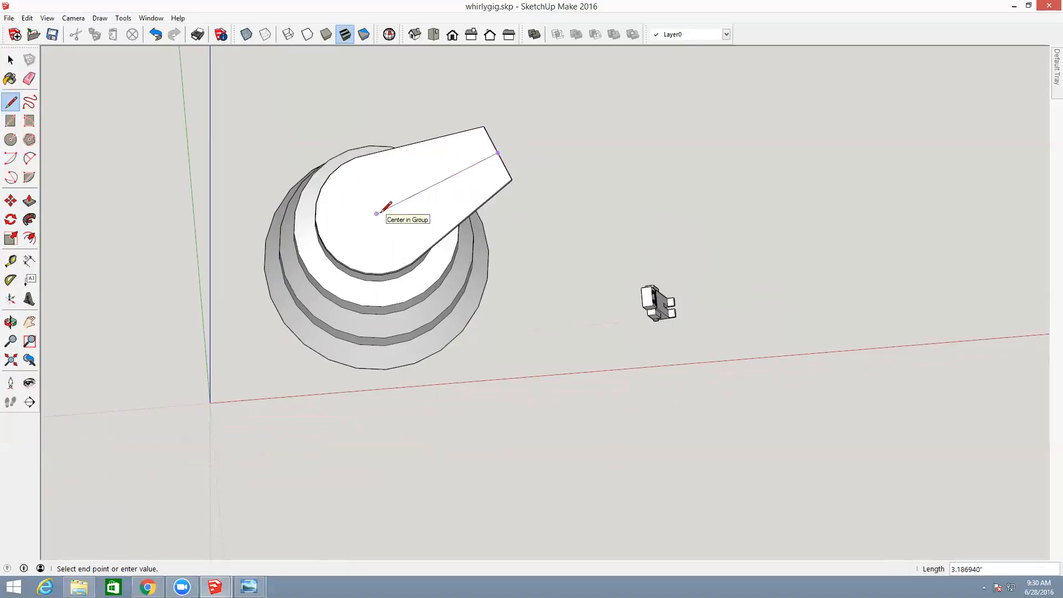
left_click(377, 213)
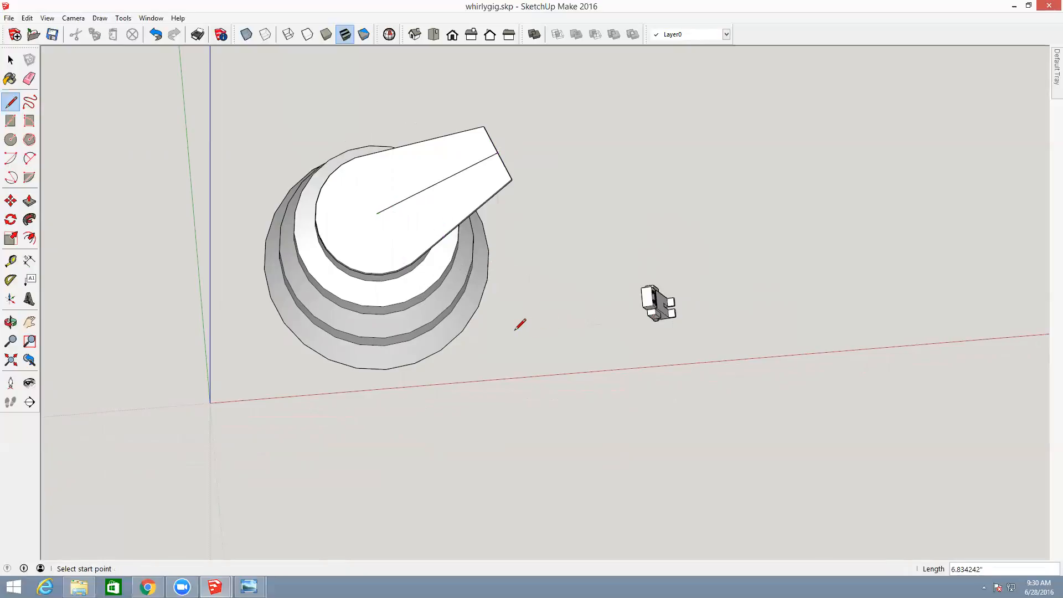
- Draw a reference line about 5.78" long along the red axis from the center of the arm's rounded end
left_click(377, 213)
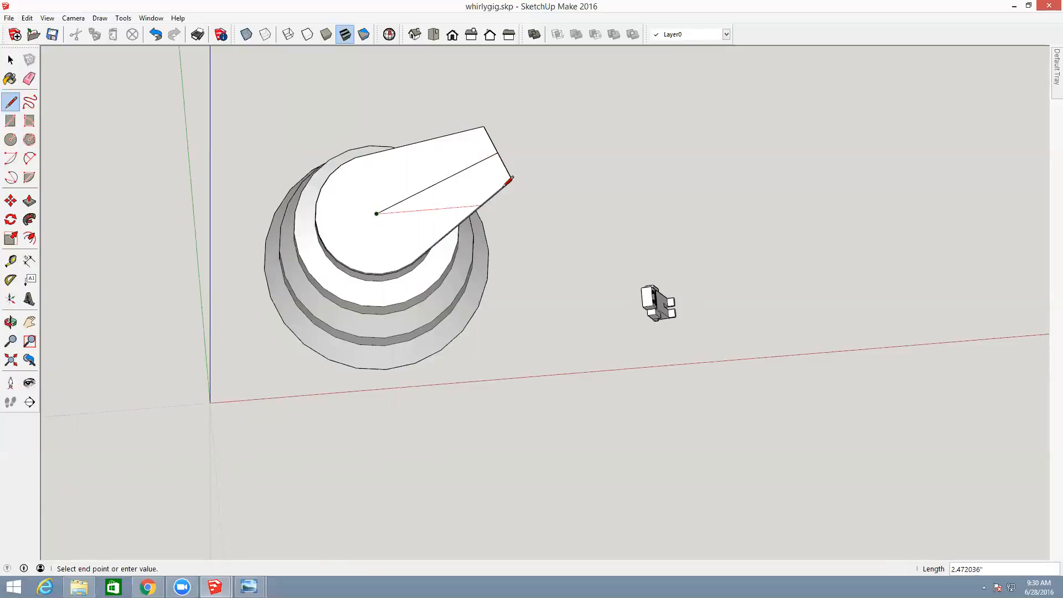
left_click(622, 194)
key("Escape")
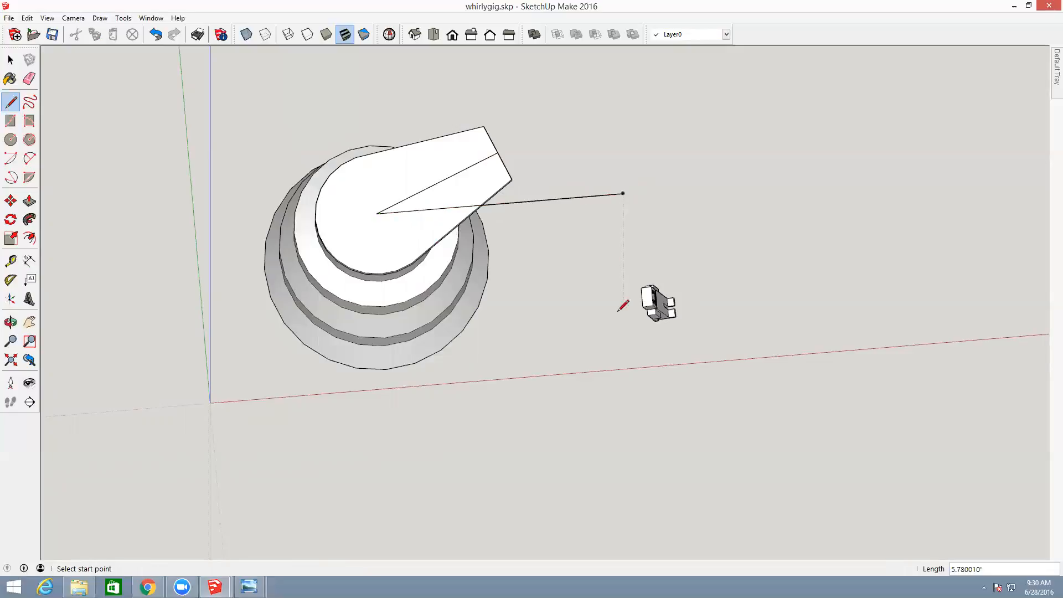
key("q")
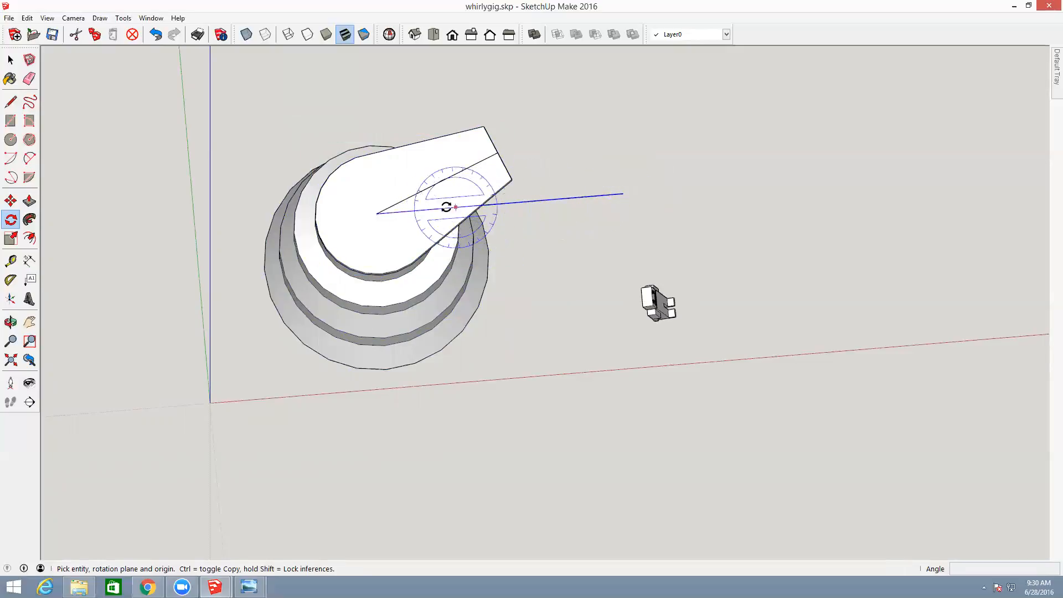
left_click(377, 214)
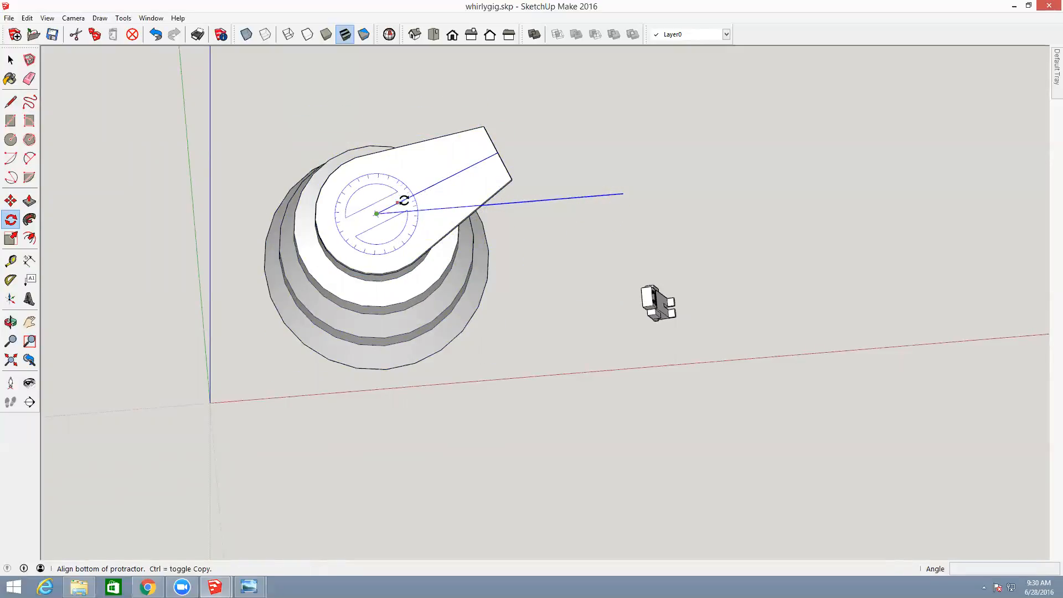
left_click(503, 164)
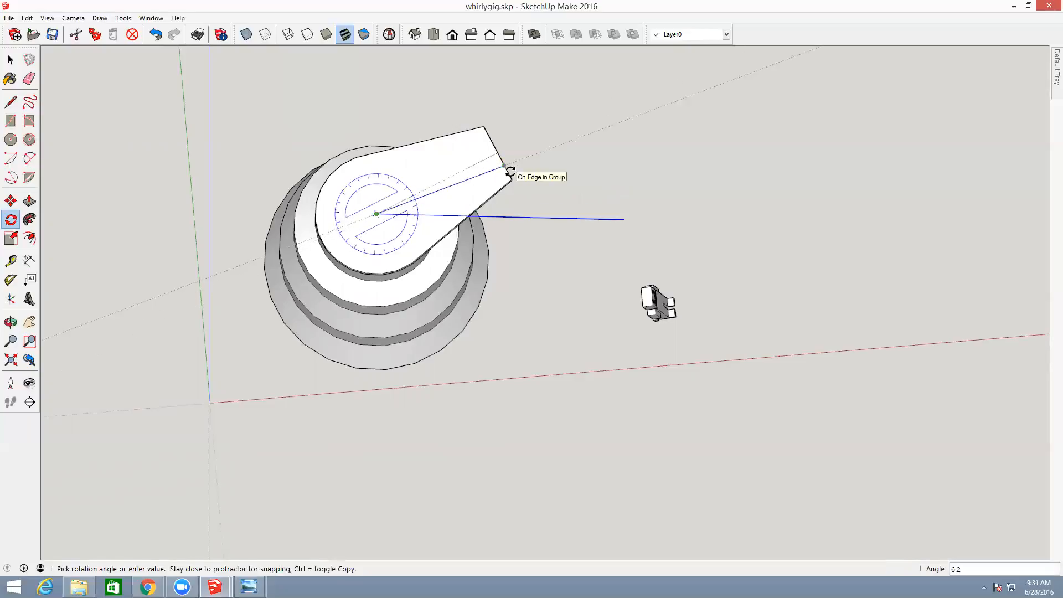
left_click(510, 171)
key("space")
- Rotate the arm 22.5° about its rounded end's center so its centerline follows the red-axis reference line, and erase both lines
left_click(446, 169)
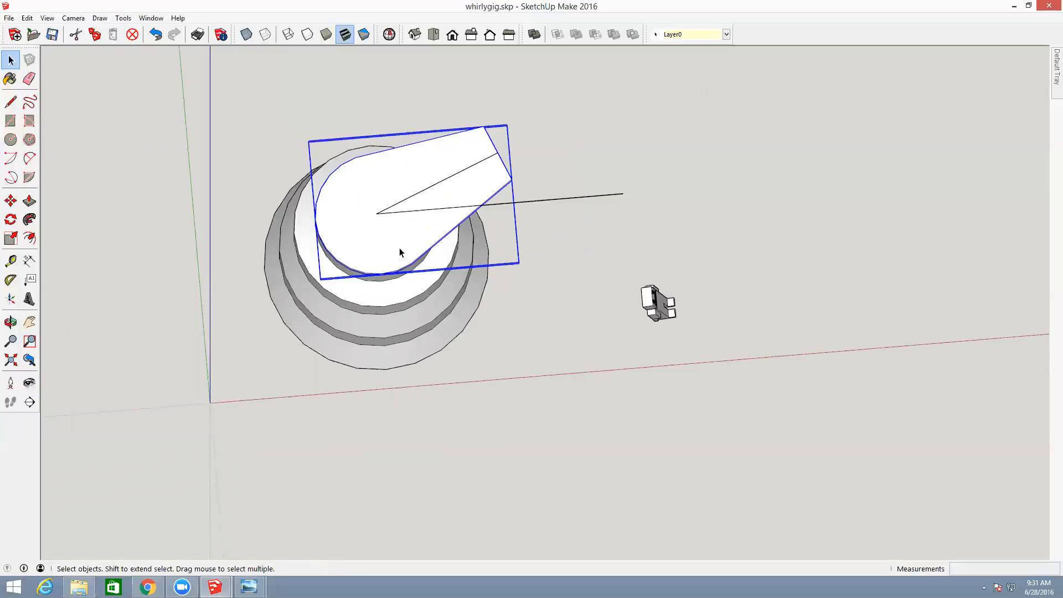
key("q")
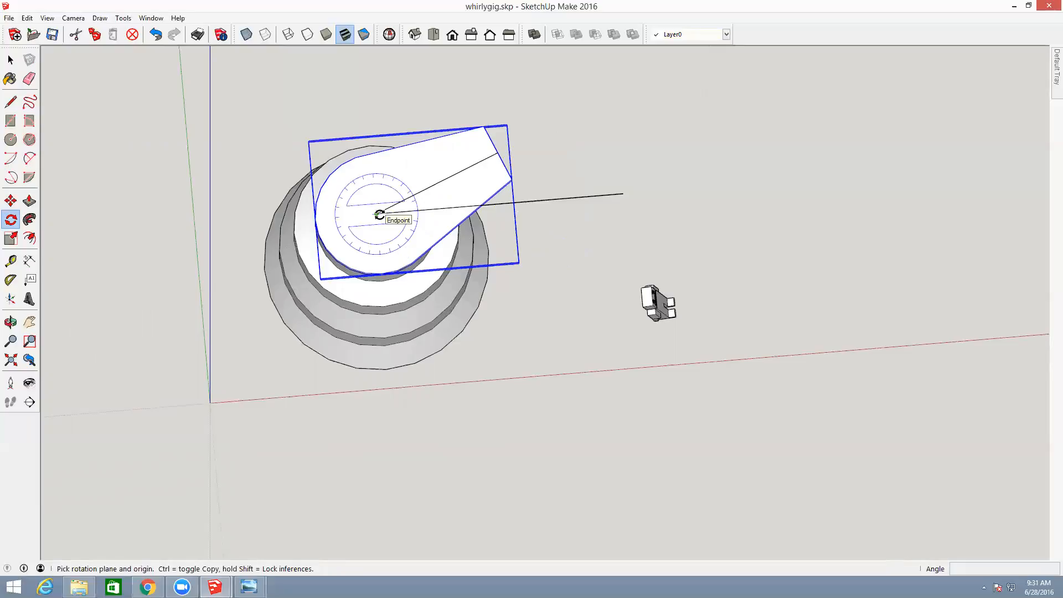
left_click(377, 214)
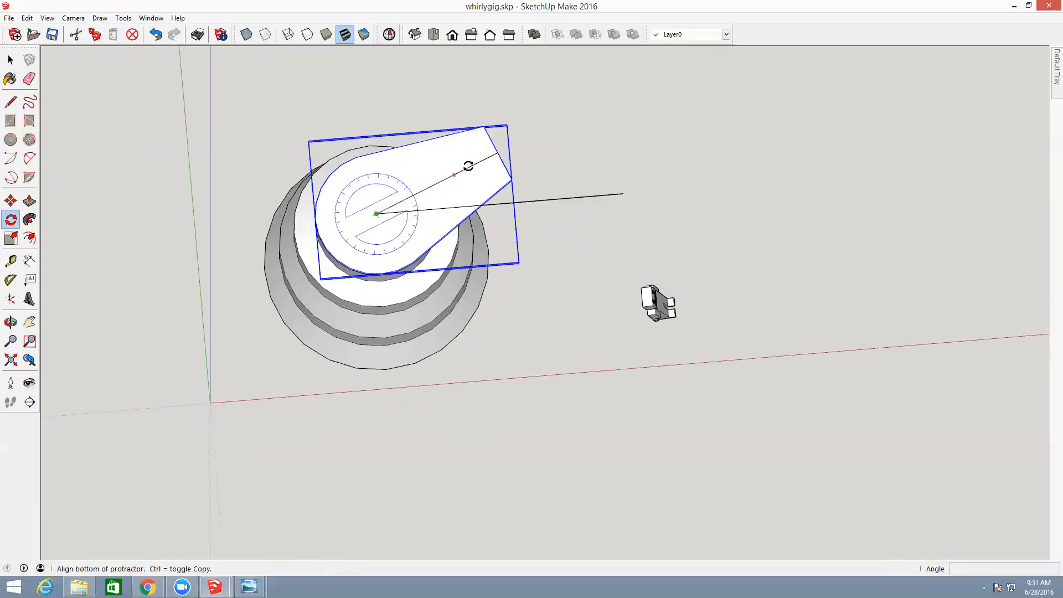
left_click(498, 152)
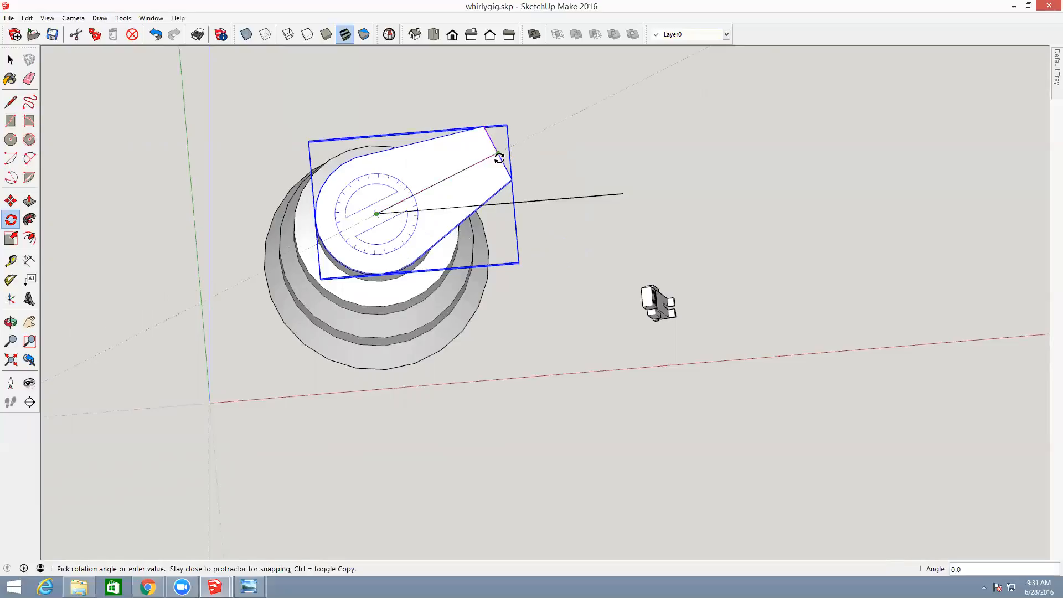
left_click(509, 203)
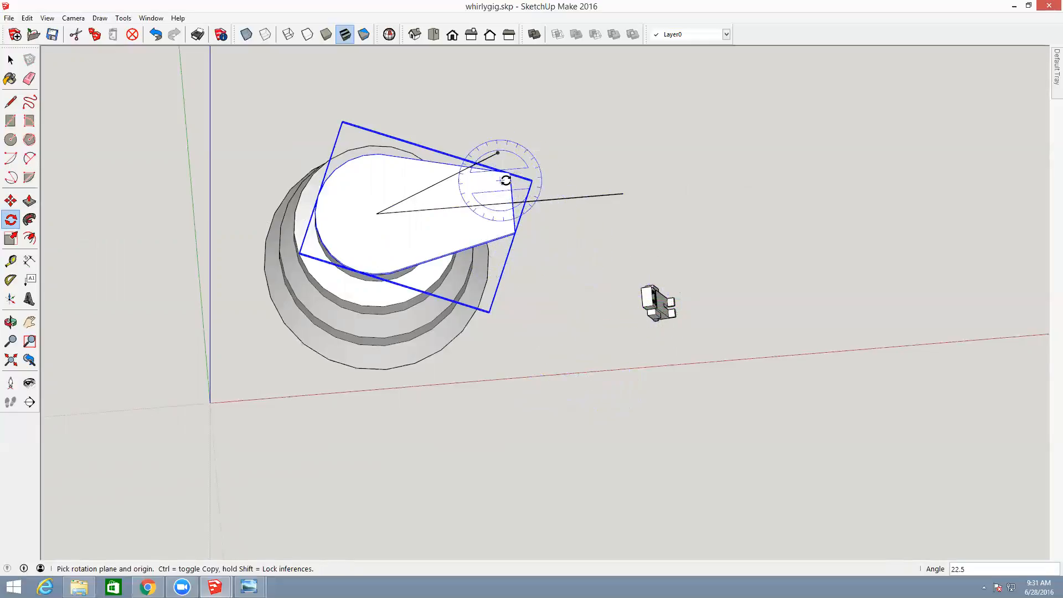
key("e")
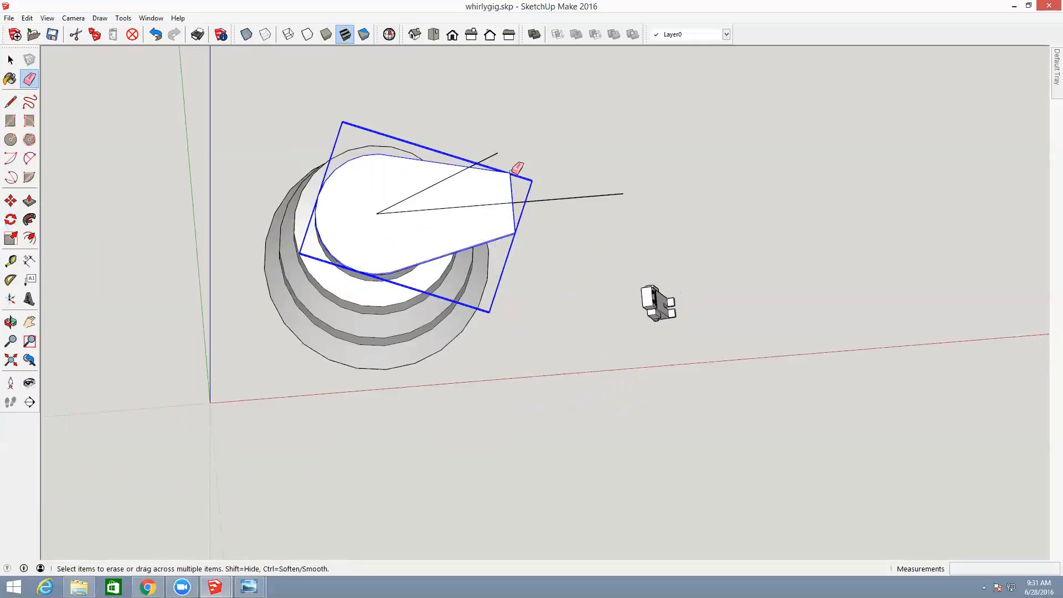
left_click(492, 154)
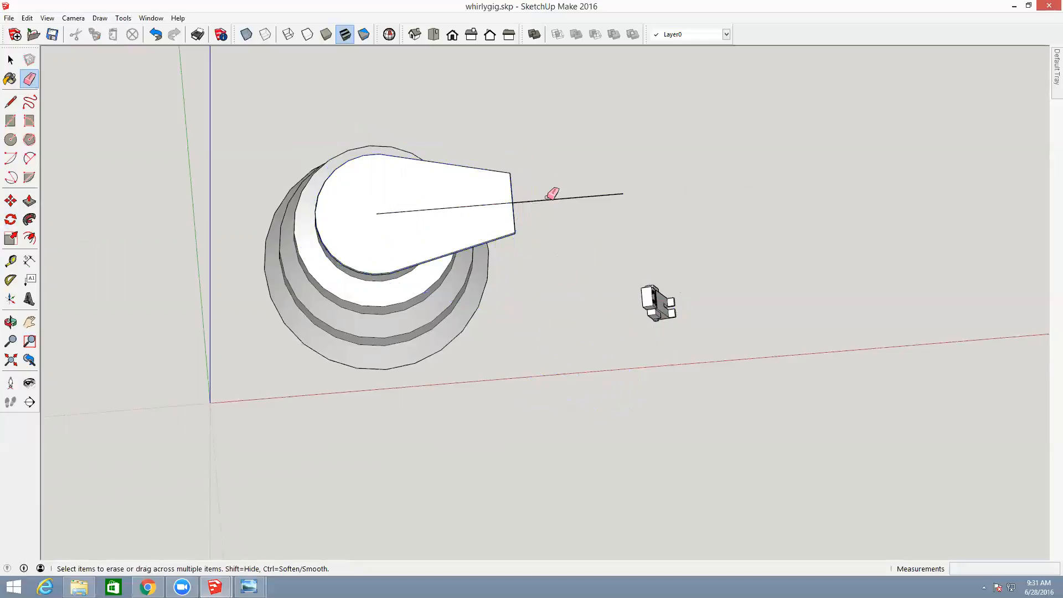
left_click(548, 198)
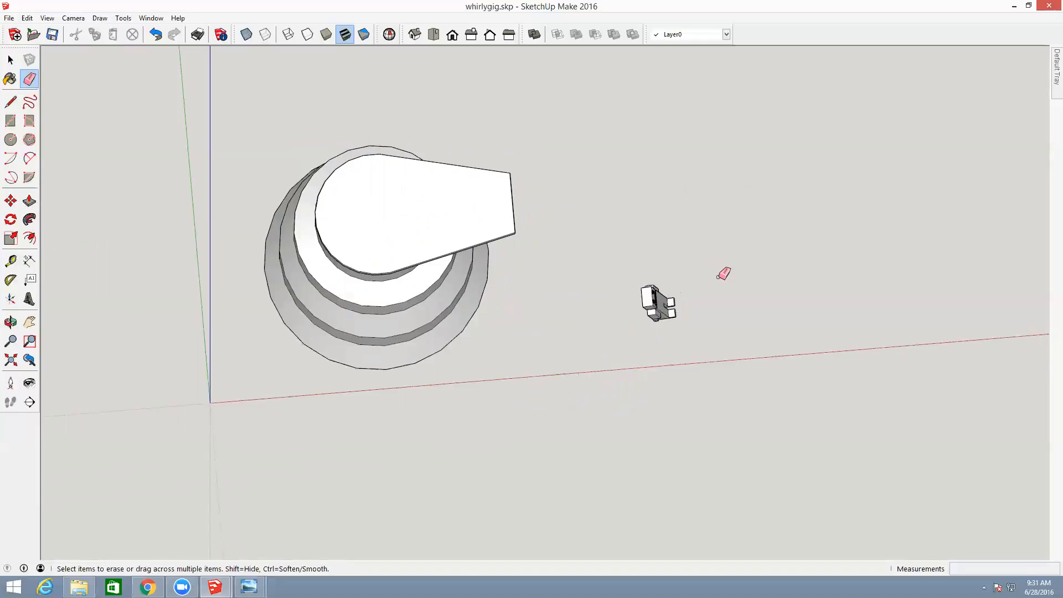
- Draw a reference line about 0.68" long along the red axis from the midpoint of the narrow end on the arm's underside
key("o")
left_click_drag(643, 356, 616, 117)
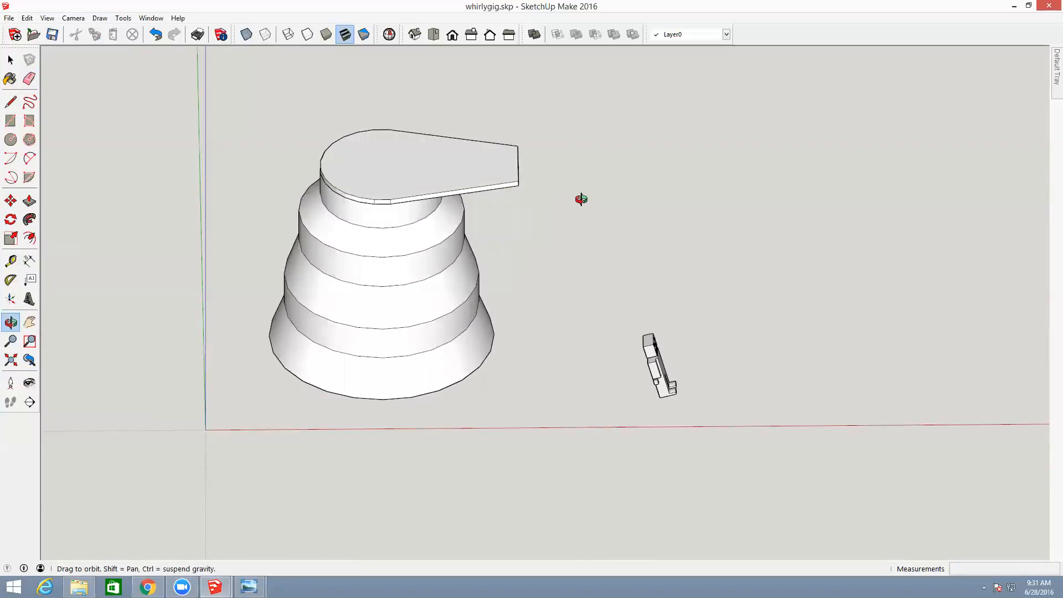
left_click_drag(579, 204, 520, 200)
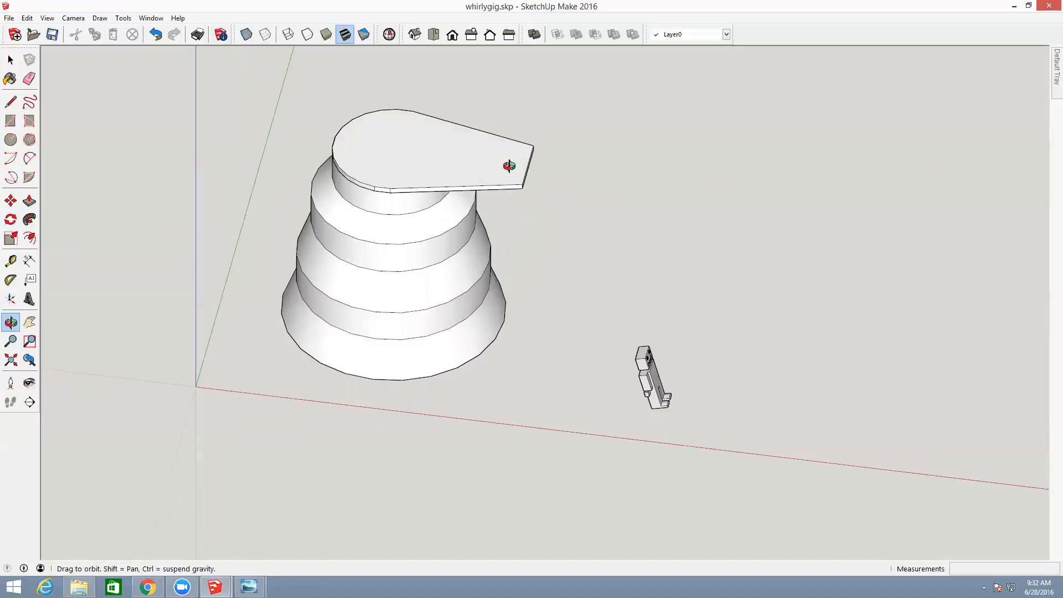
left_click_drag(545, 280, 560, 98)
left_click_drag(541, 249, 544, 70)
left_click_drag(551, 228, 567, 123)
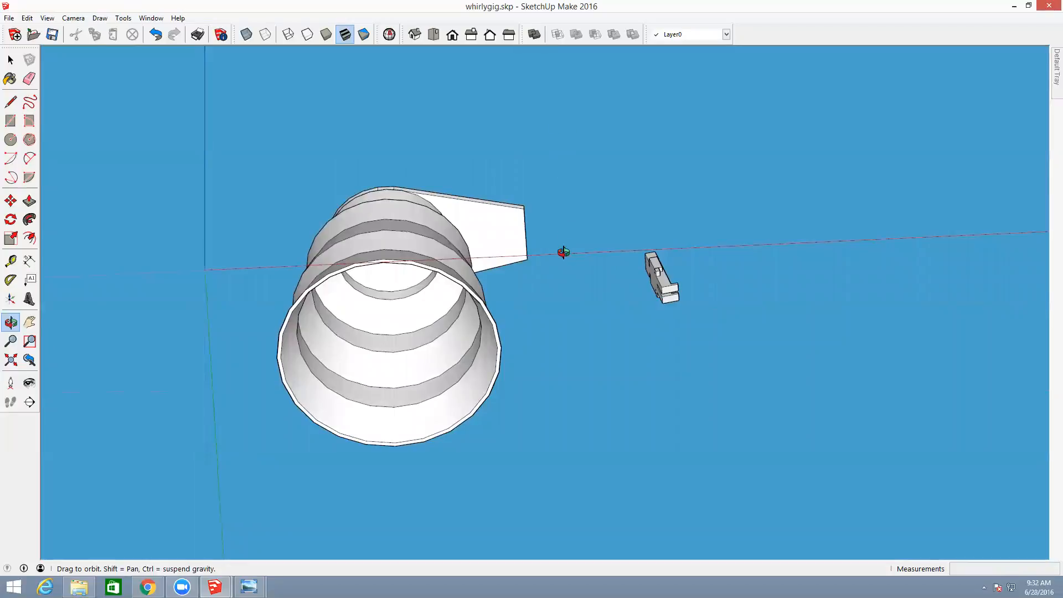
key("l")
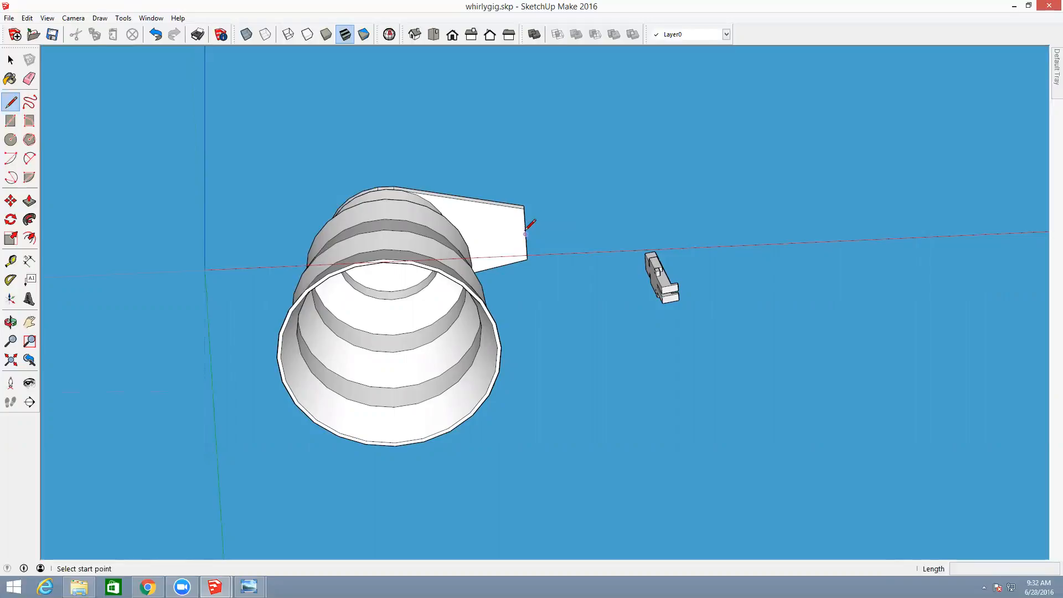
left_click(526, 233)
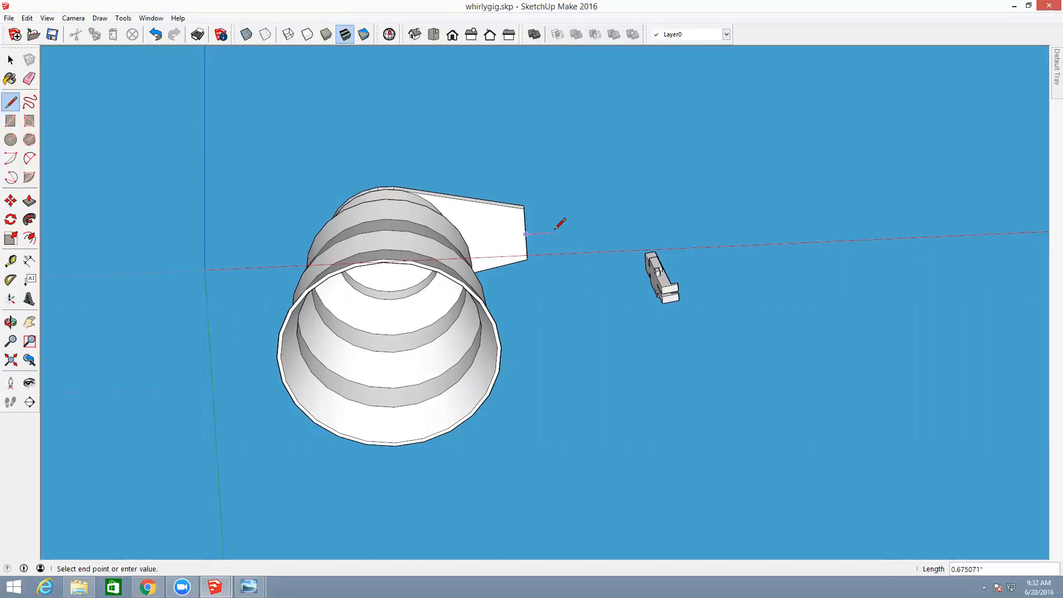
key("Escape")
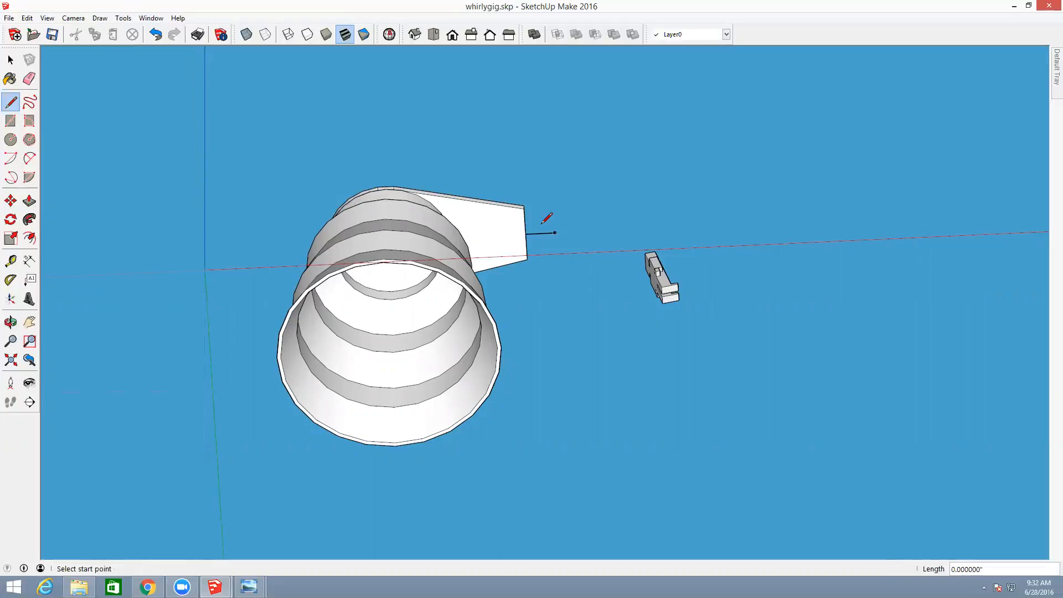
- Draw three sides of a rectangle about 0.73" wide on the arm's underside, open at the narrow end, and erase the reference line
left_click(524, 222)
key("Escape")
left_click(526, 248)
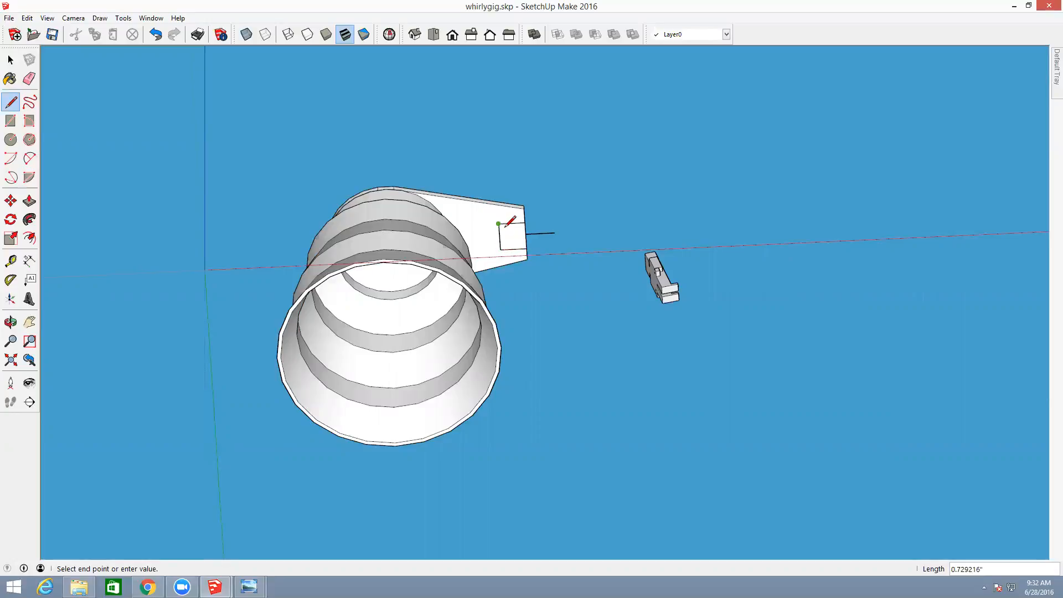
key("e")
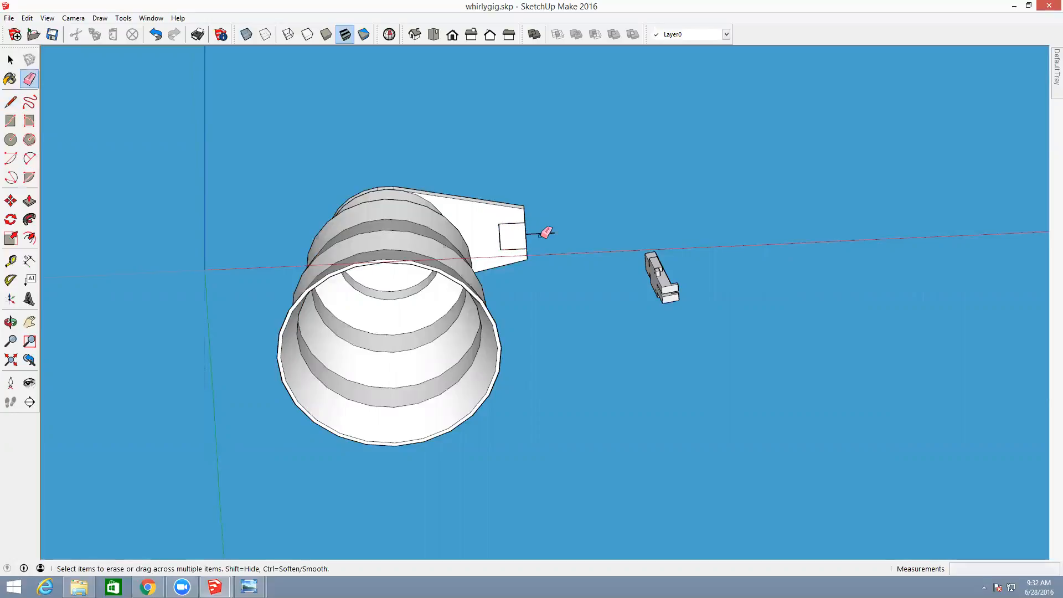
left_click(544, 233)
- Close the rectangle on the arm's underside with a line along the narrow end's lower edge so it forms a separate face
key("o")
mouse_move(572, 247)
left_mouse_down()
mouse_move(539, 424)
mouse_move(538, 404)
left_mouse_up()
key("p")
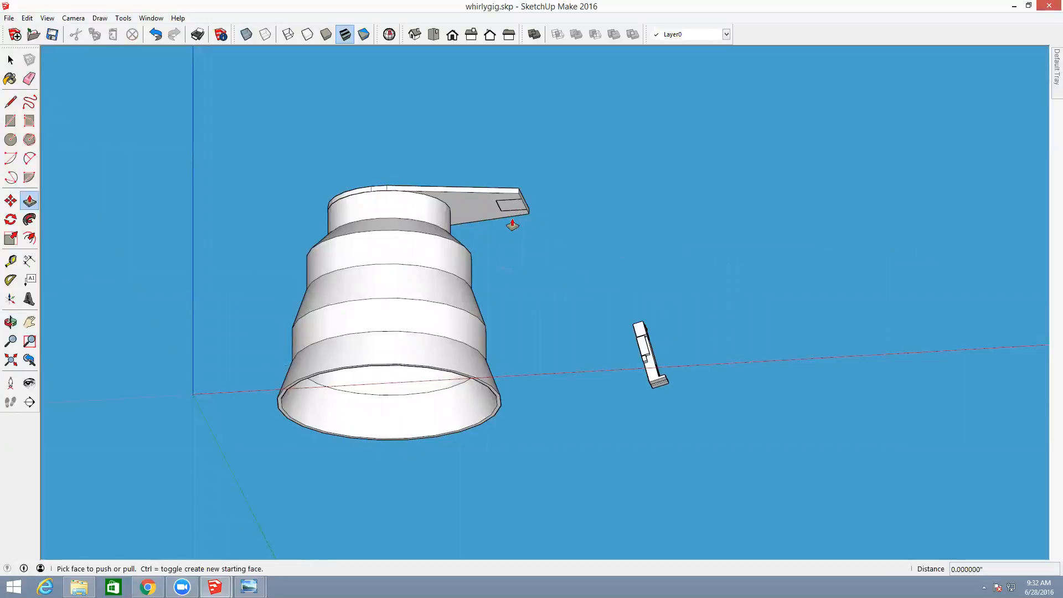
key("space")
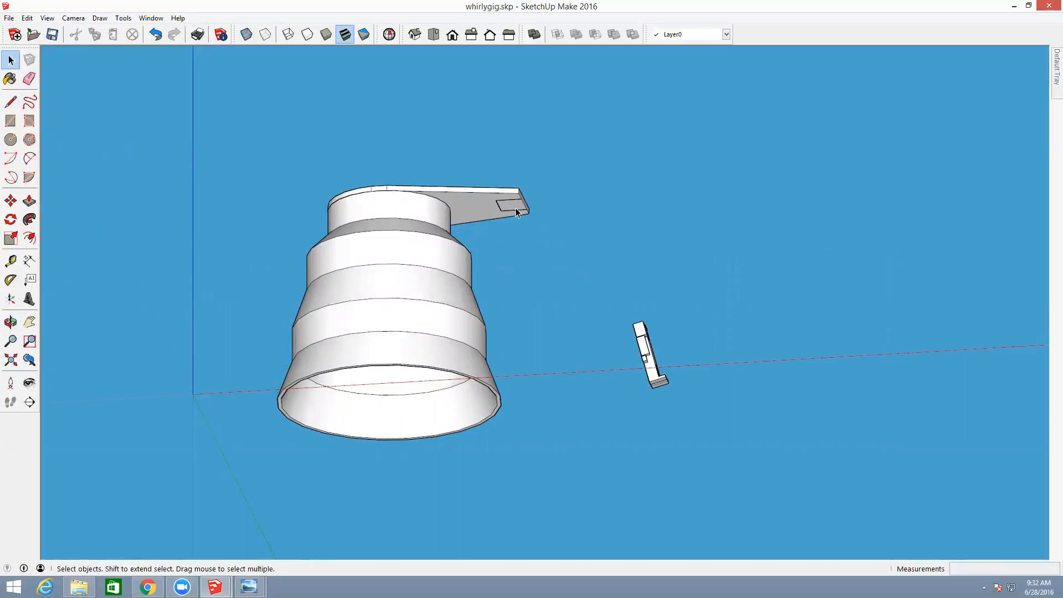
key("p")
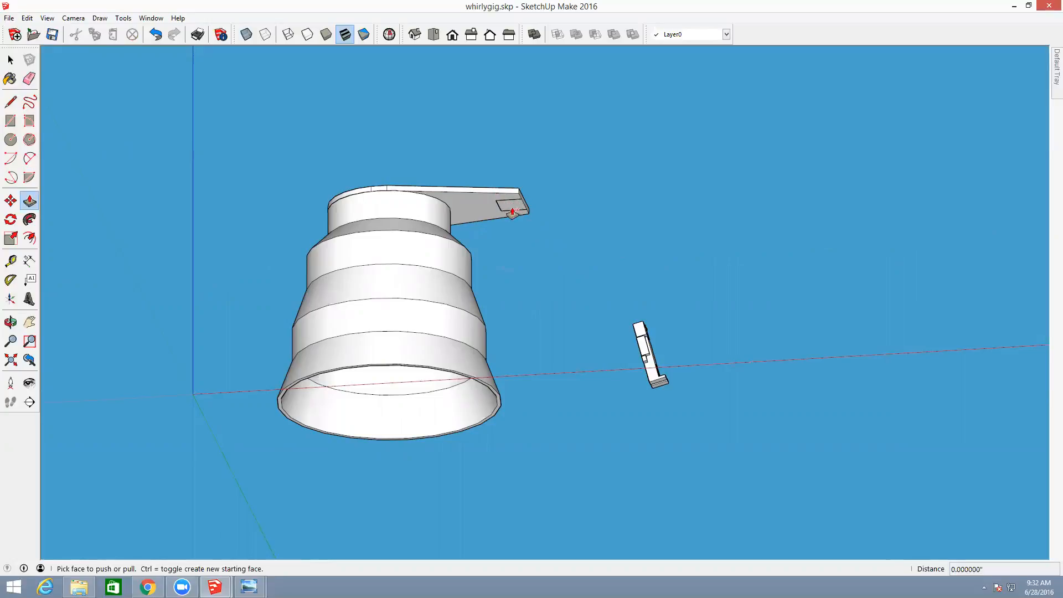
key("l")
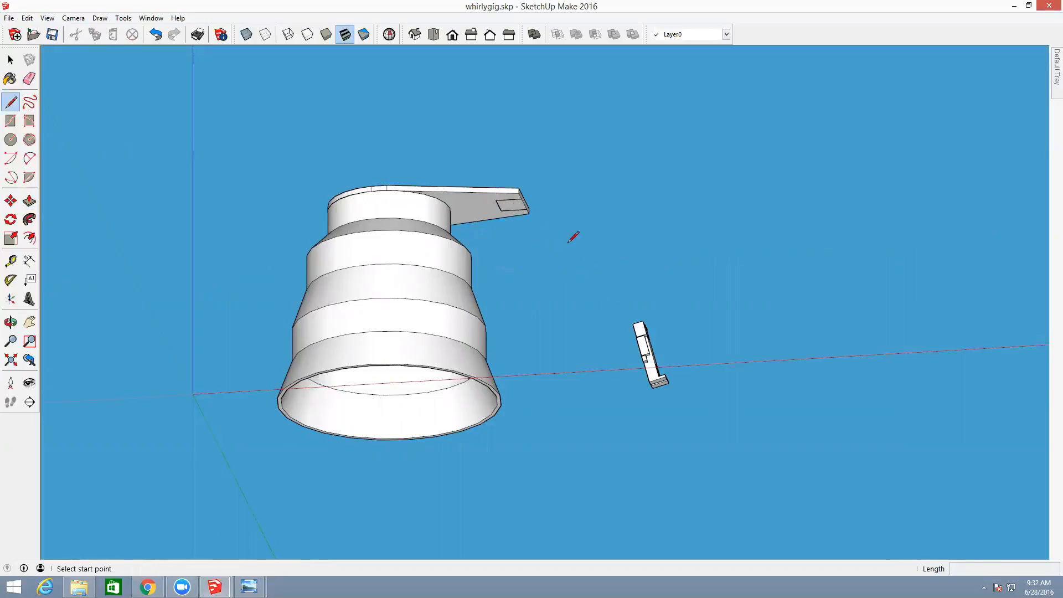
left_click(520, 198)
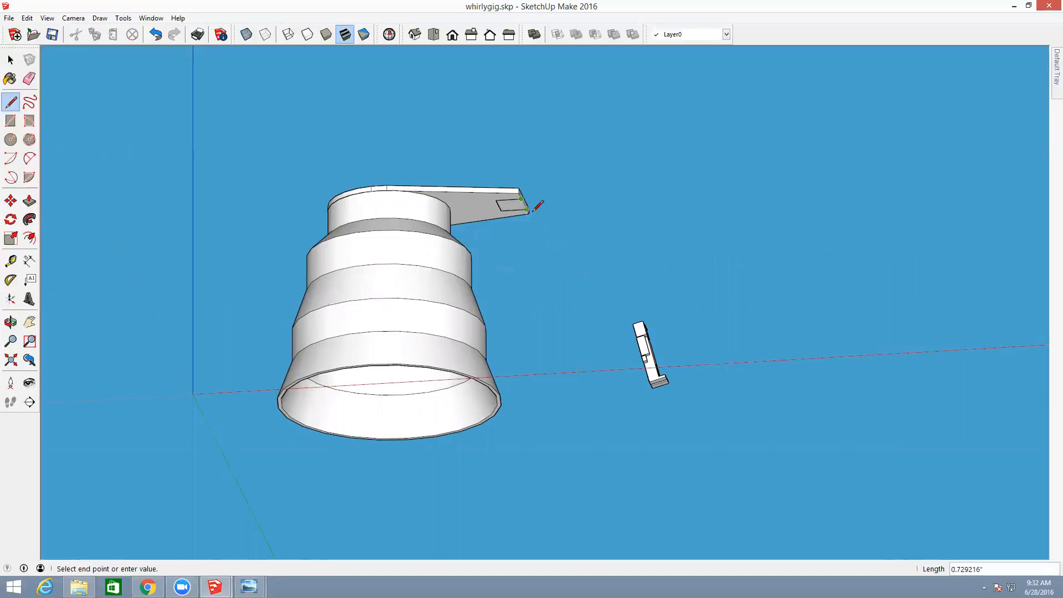
scroll(535, 206, "up", 5)
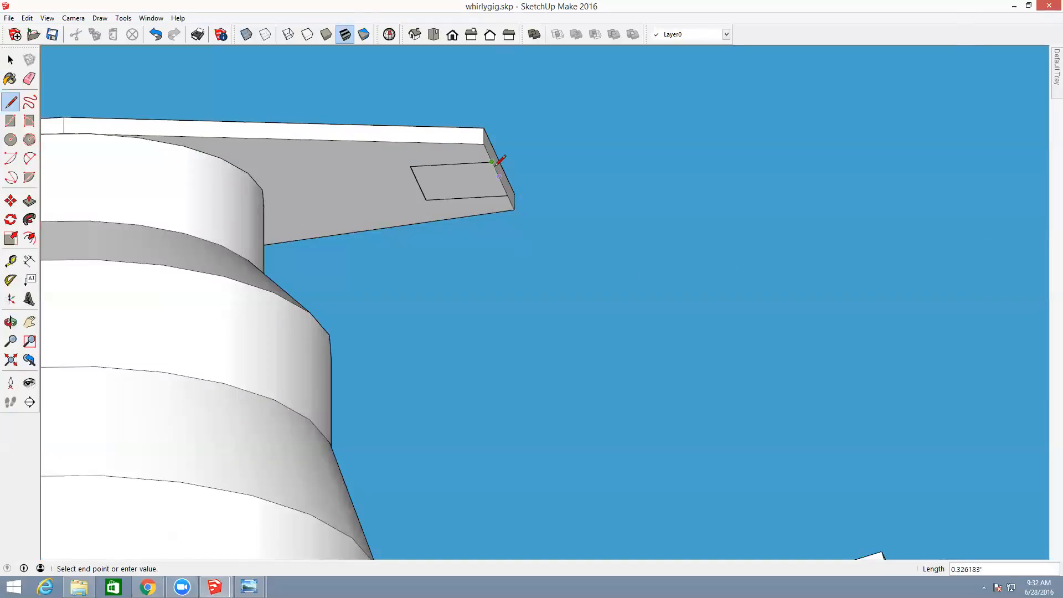
left_click(505, 194)
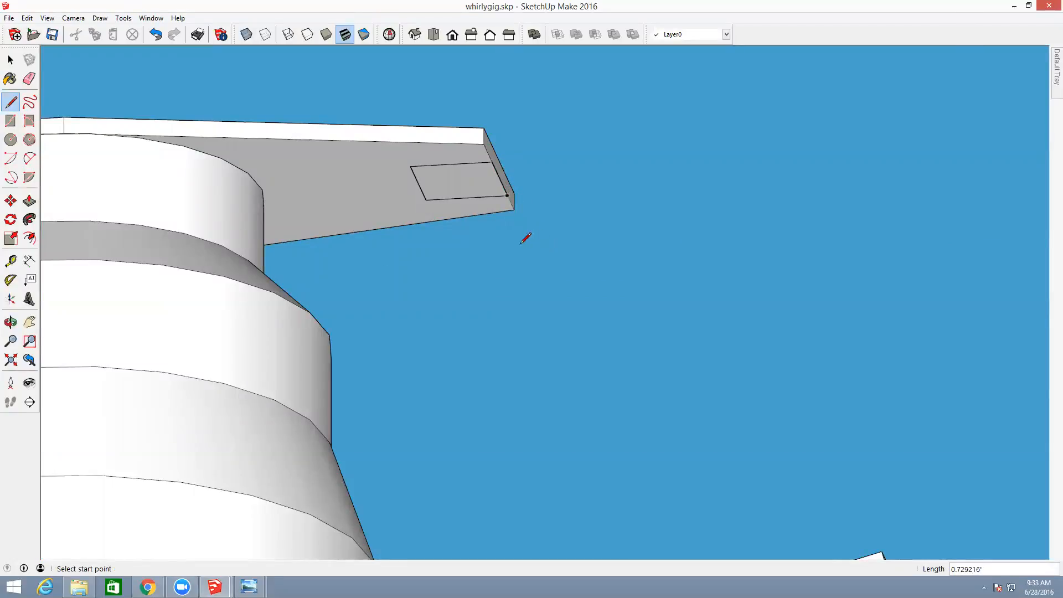
- Push/pull the rectangular face on the arm's underside downward by 0.125"
key("p")
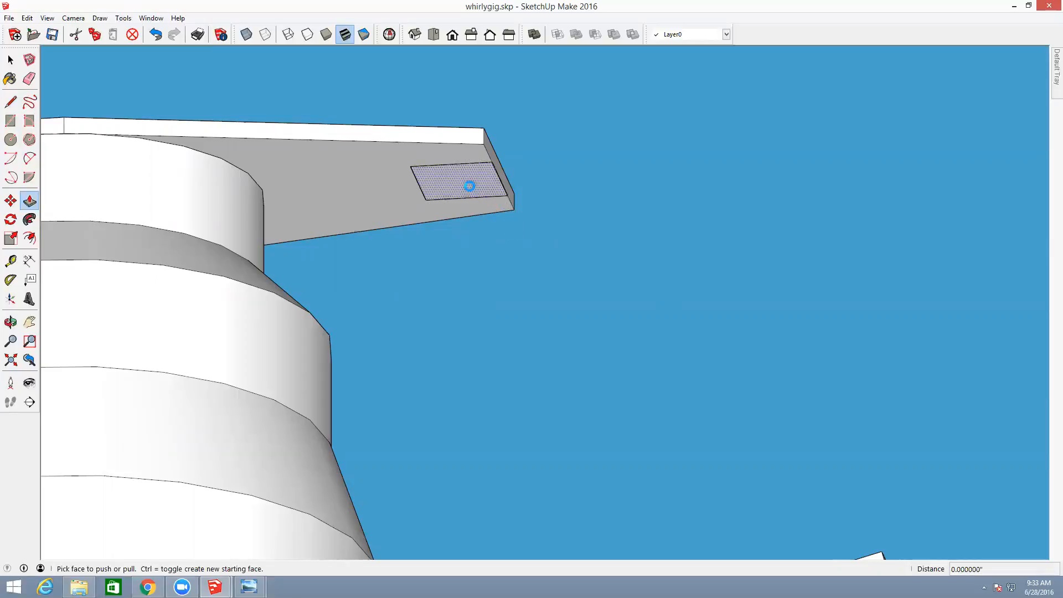
left_click_drag(469, 191, 479, 220)
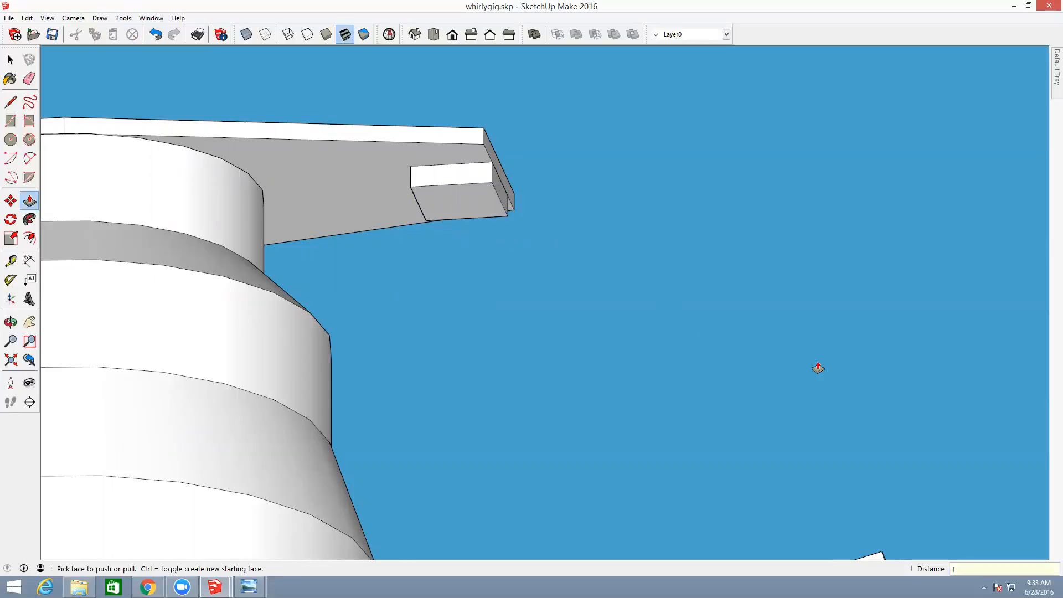
key("Return")
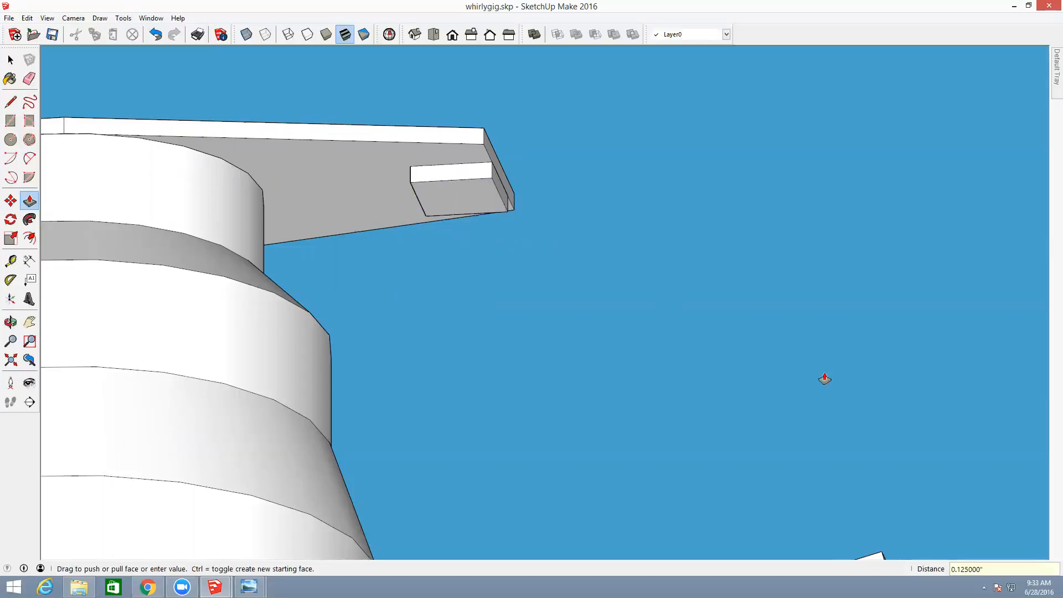
- Select the whole small block under the arm's narrow end and make it a group
key("space")
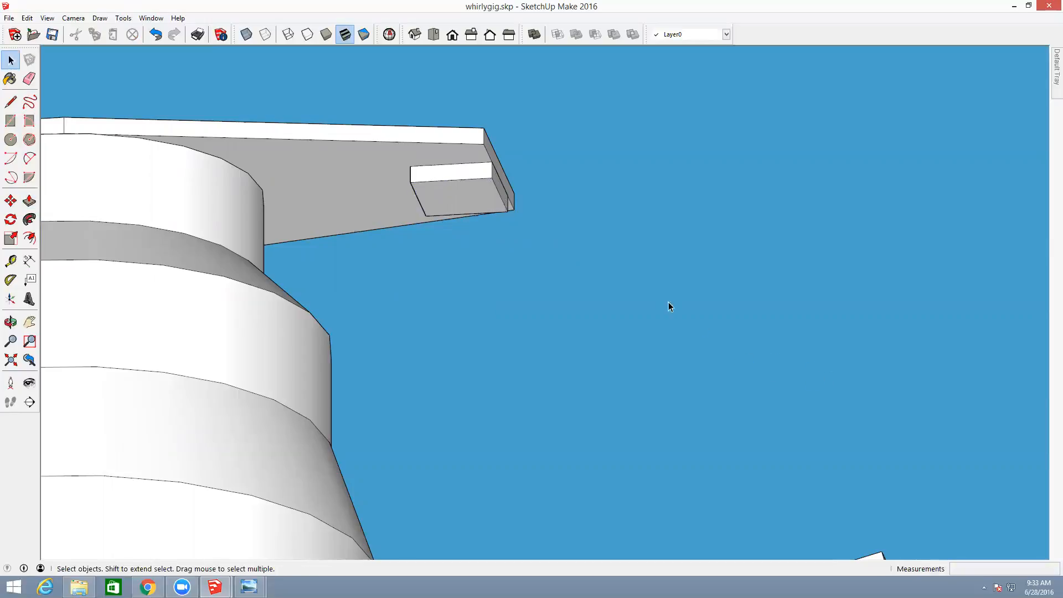
triple_click(459, 196)
right_click(459, 196)
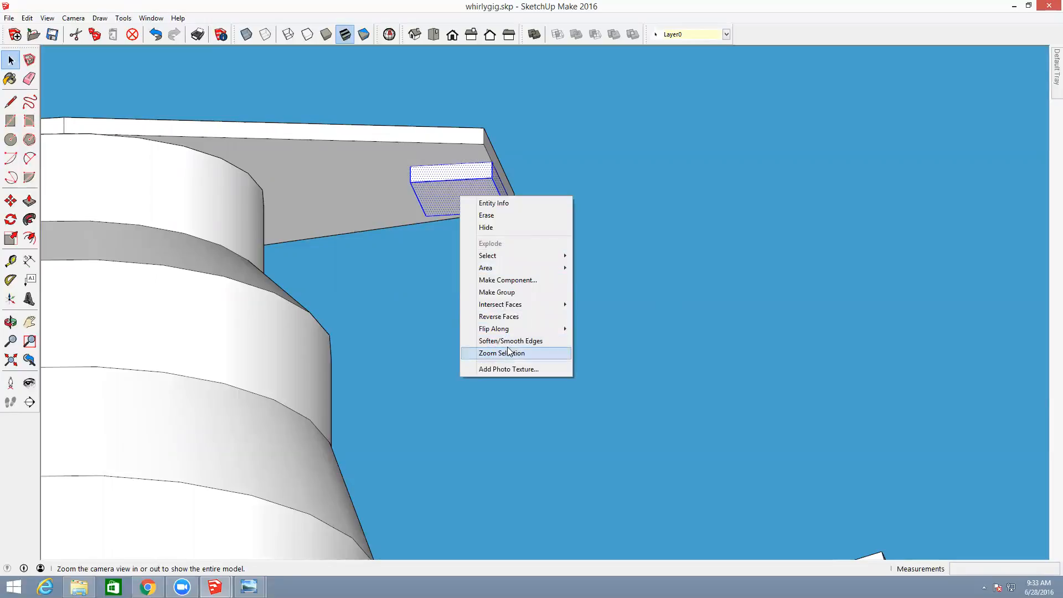
left_click(505, 293)
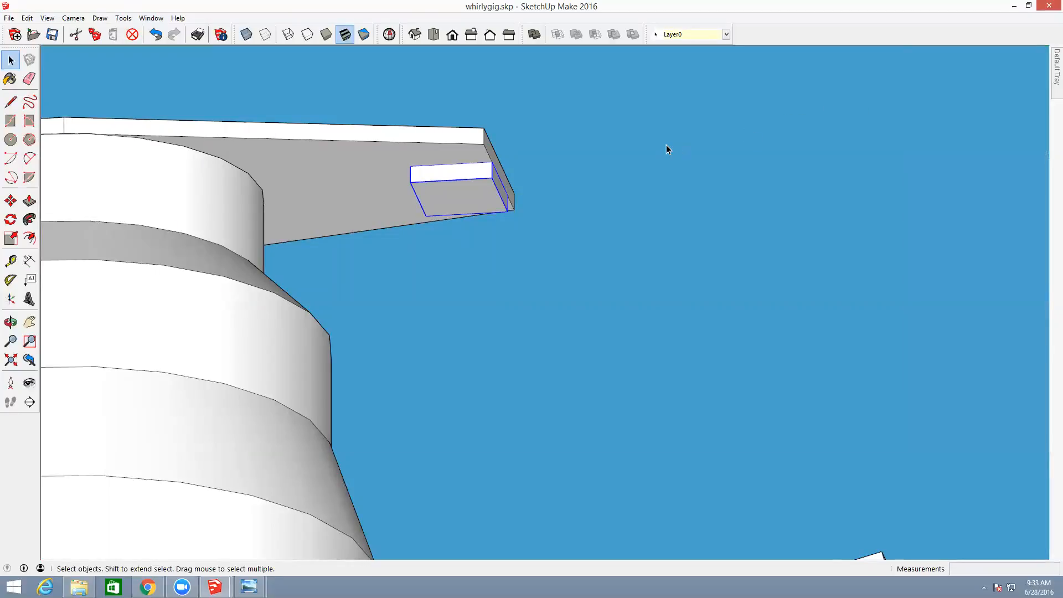
key("o")
left_click_drag(590, 164, 623, 288)
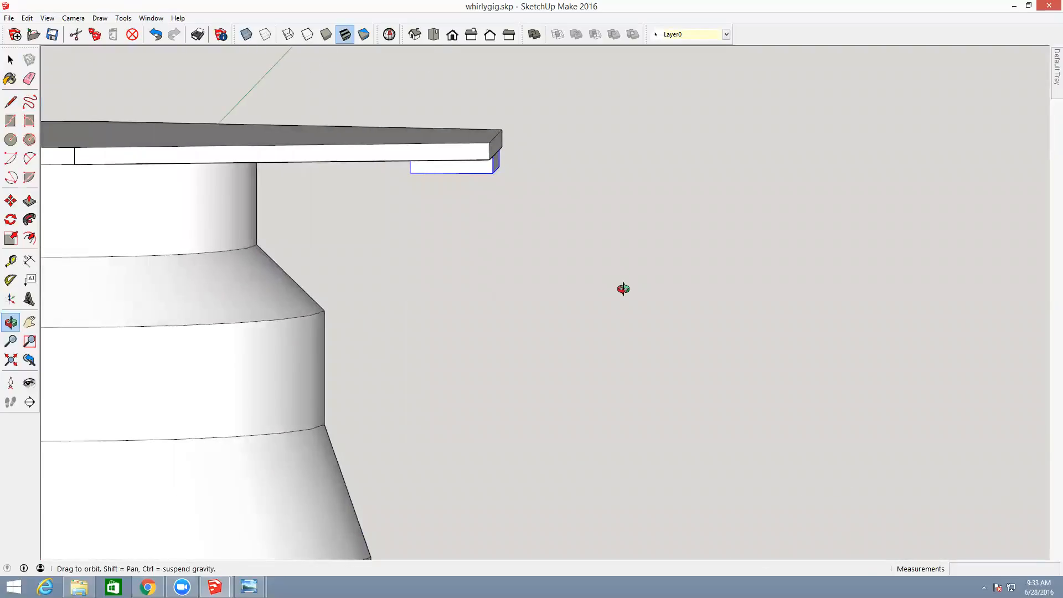
- Move the robot figure so the back top corner of its head meets the block's lower outer corner, using X-ray view temporarily
scroll(628, 318, "down", 5)
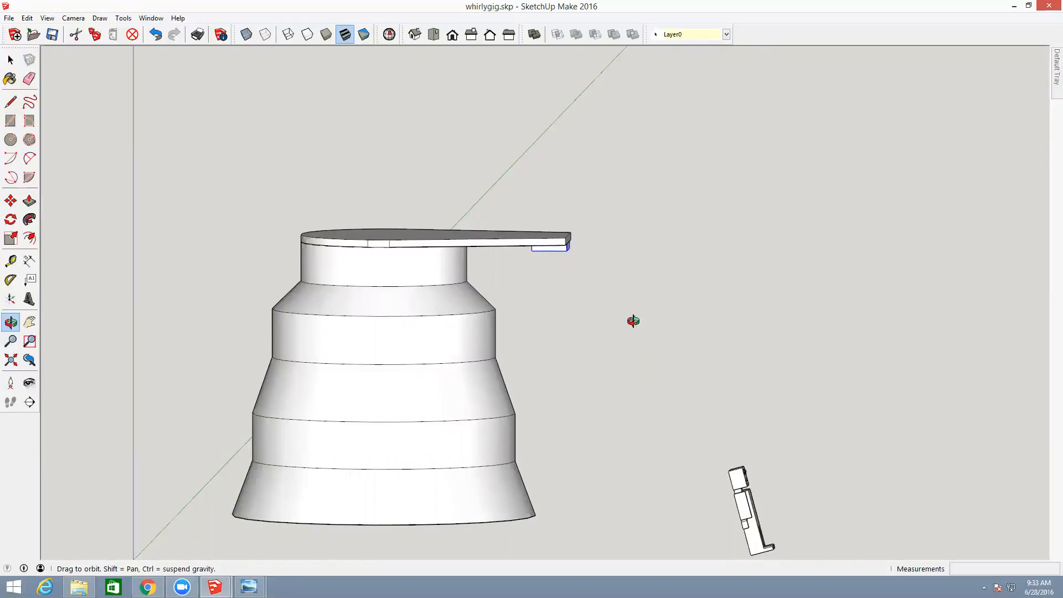
key("space")
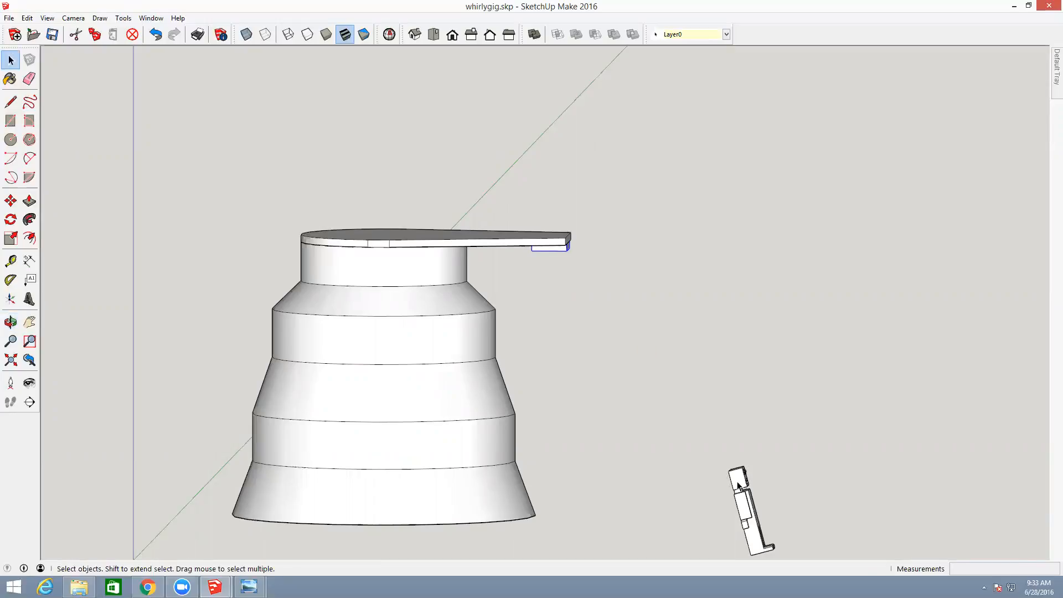
left_click(740, 487)
key("m")
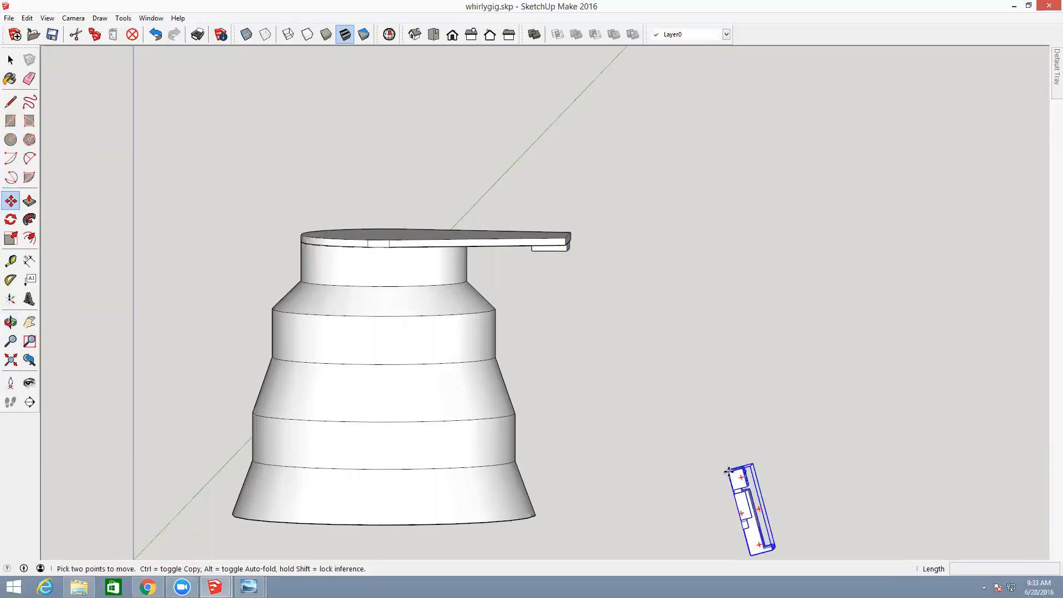
left_click(729, 471)
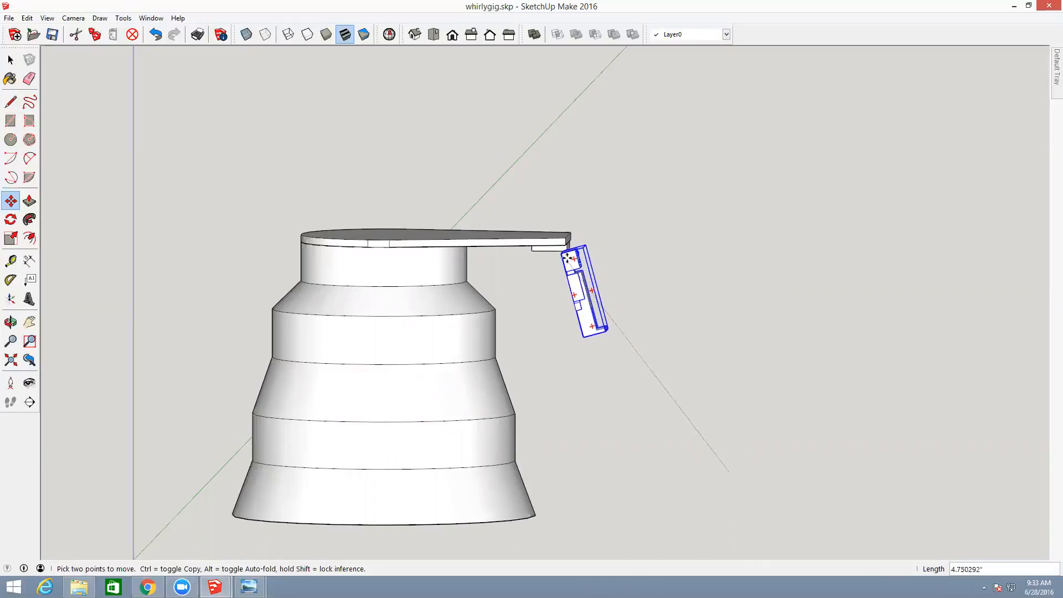
scroll(567, 256, "up", 4)
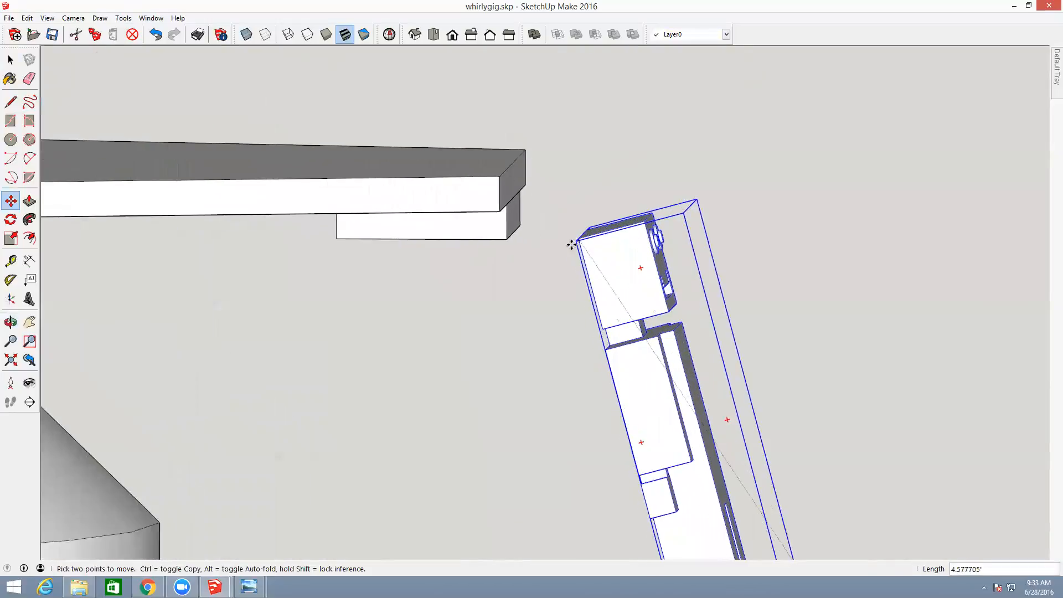
scroll(571, 244, "up", 2)
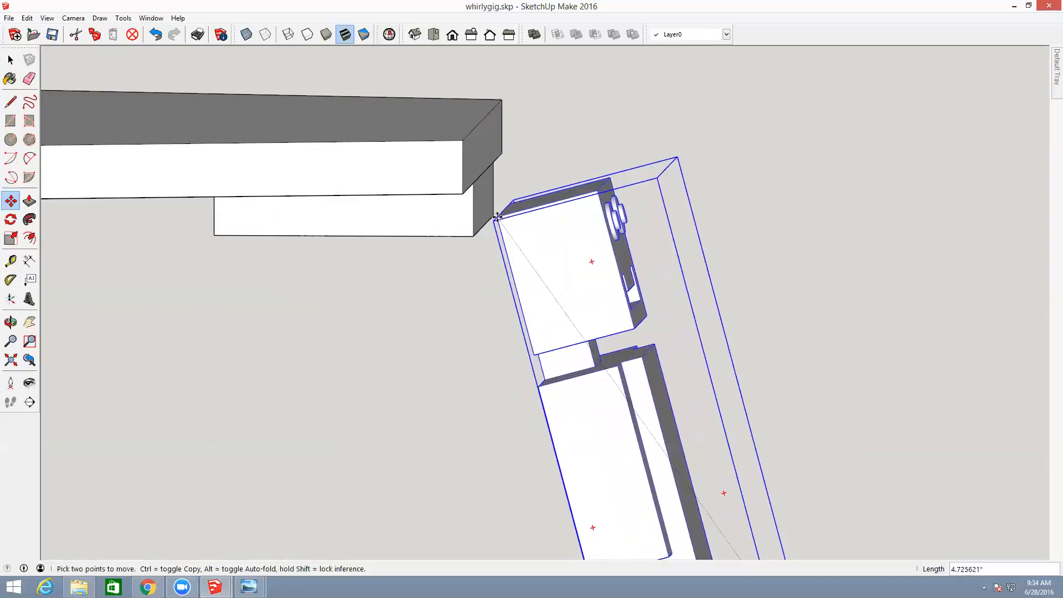
left_click(245, 35)
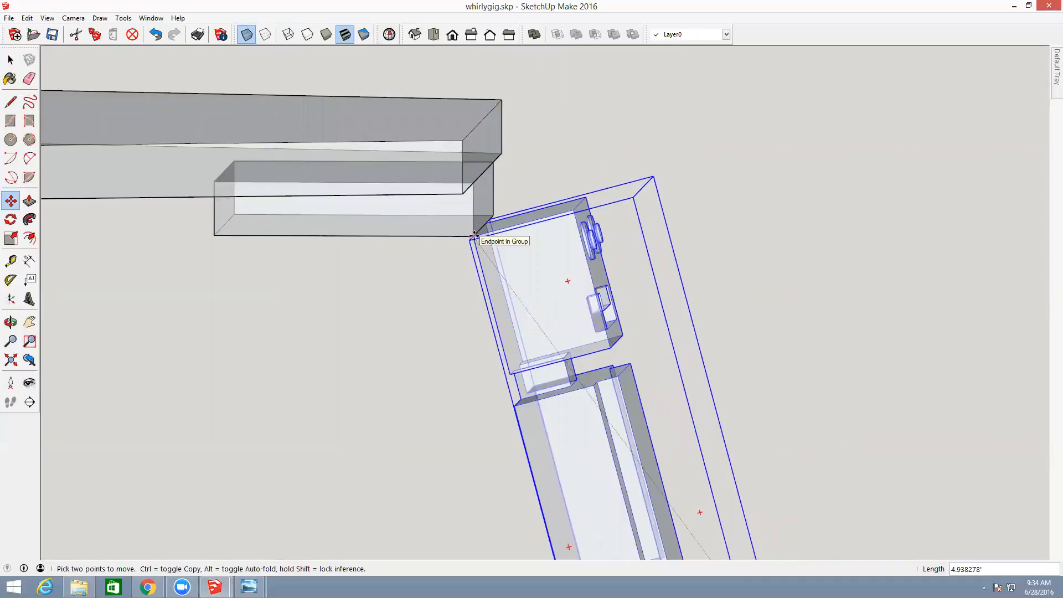
left_click(474, 237)
key("o")
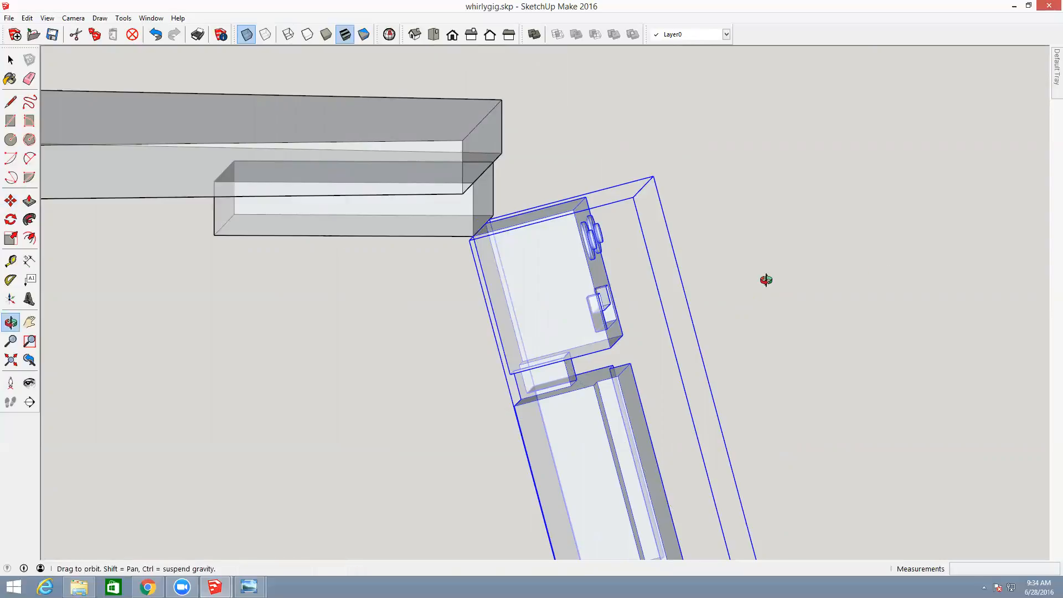
left_click(247, 35)
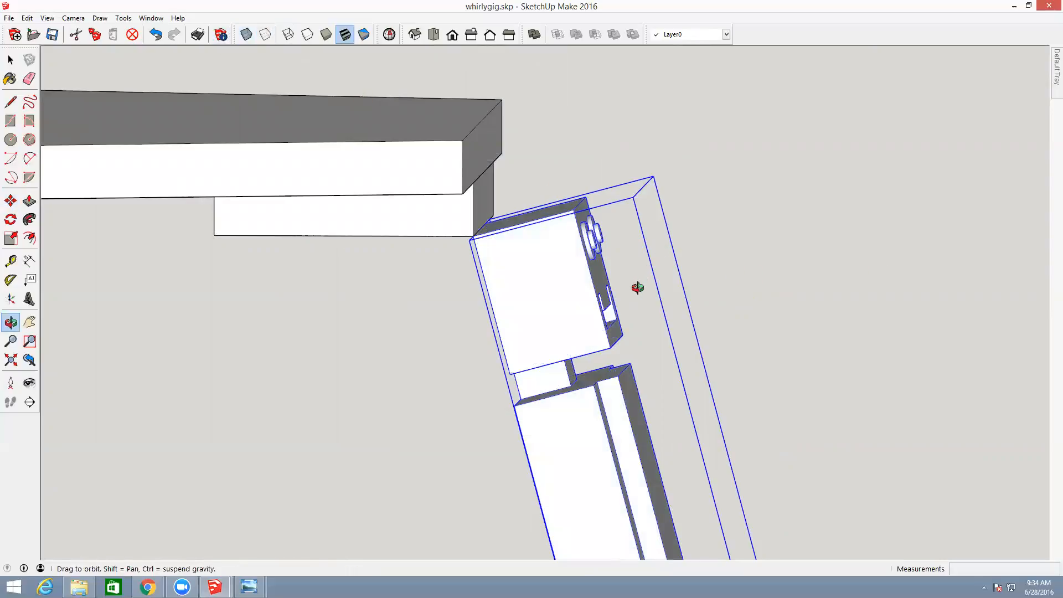
- Slide the robot figure about 0.12" sideways along the block's lower edge so its head sits centred beneath the block
left_click_drag(716, 258, 266, 344)
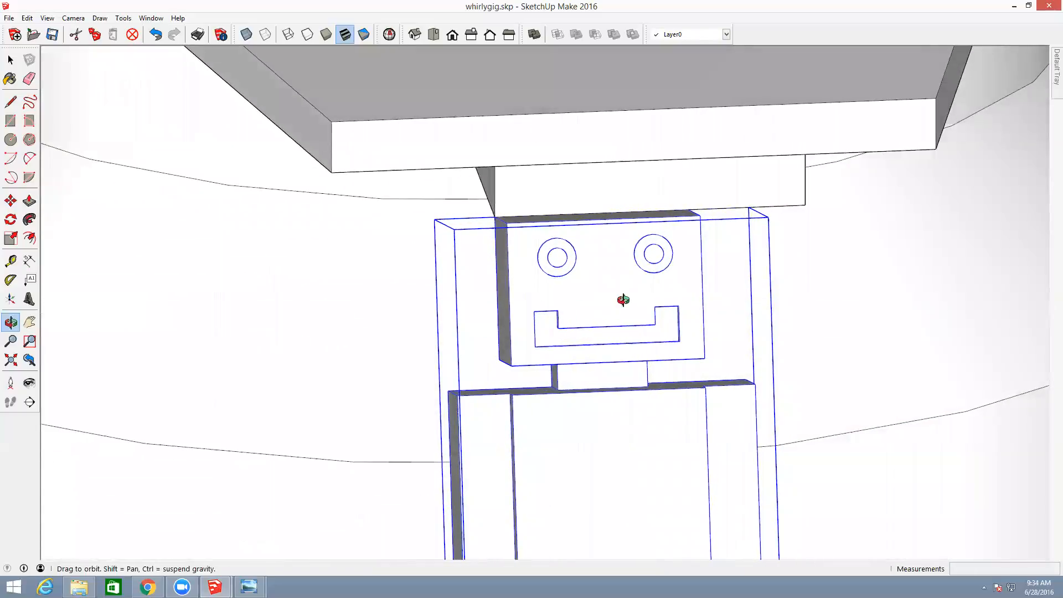
key("m")
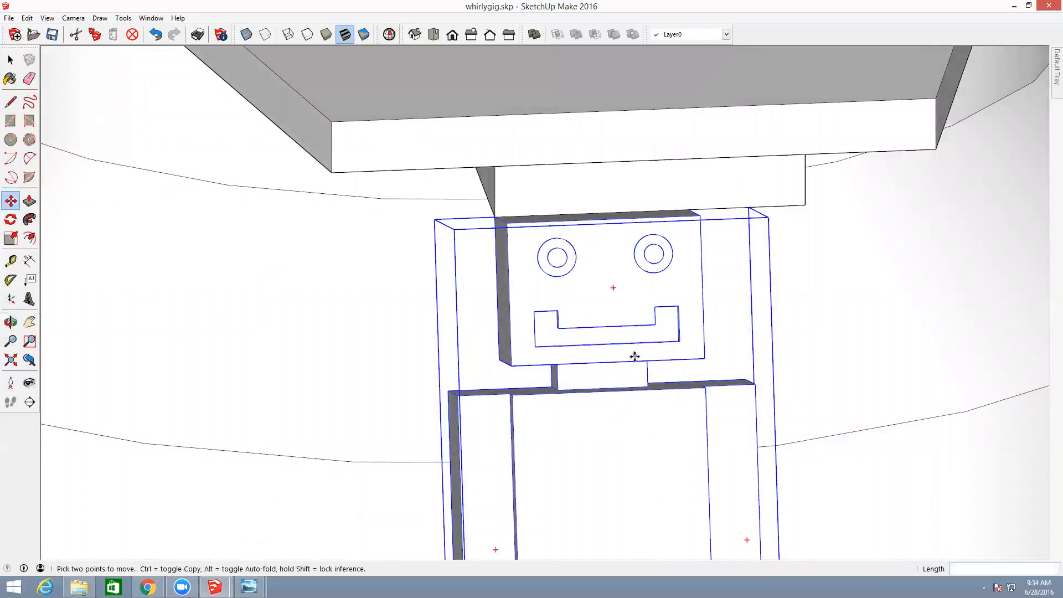
left_click(626, 362)
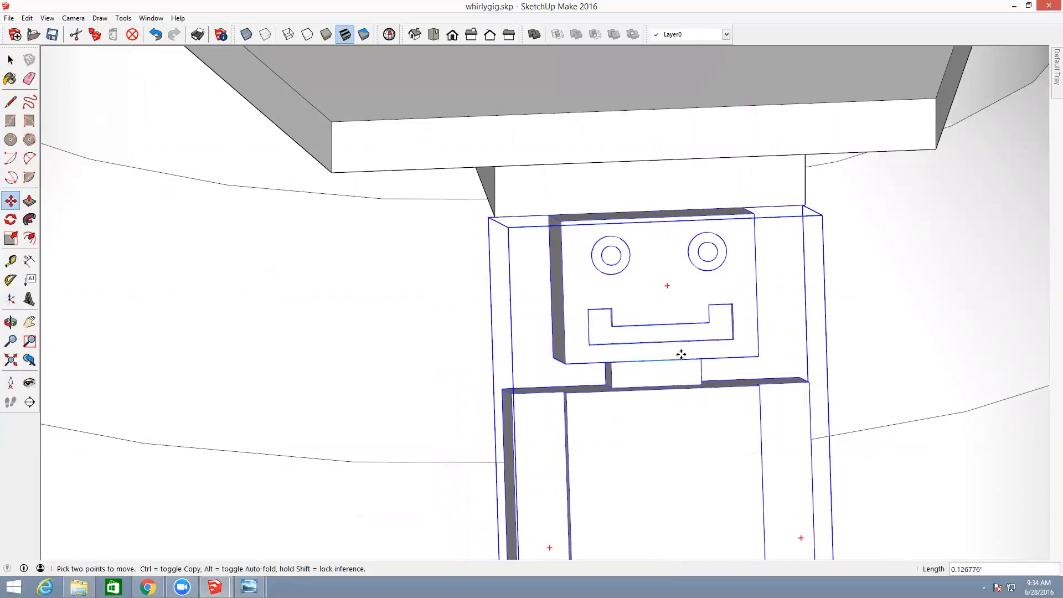
left_click(678, 354)
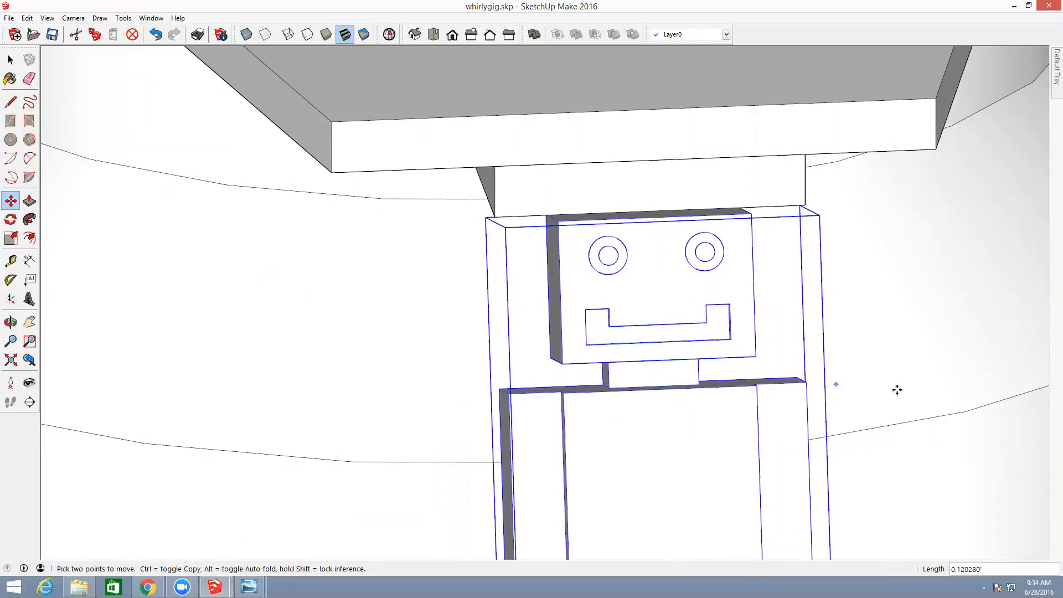
- Draw a rectangular strip about 0.31" wide and 1.5" long down the figure's back, from the head's top edge to the feet
middle_click_drag(786, 396, 645, 317)
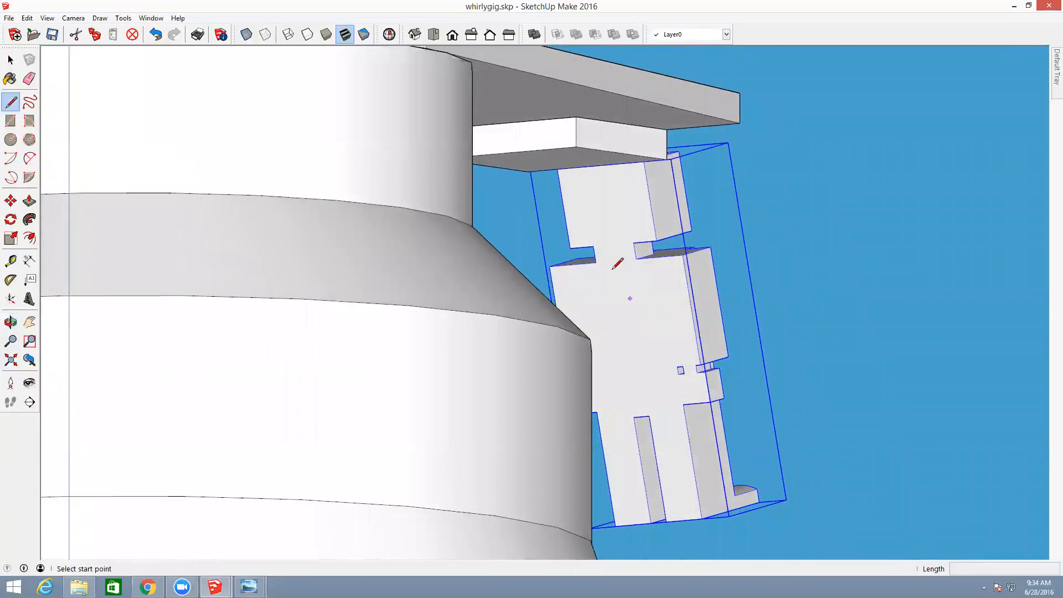
left_click(597, 165)
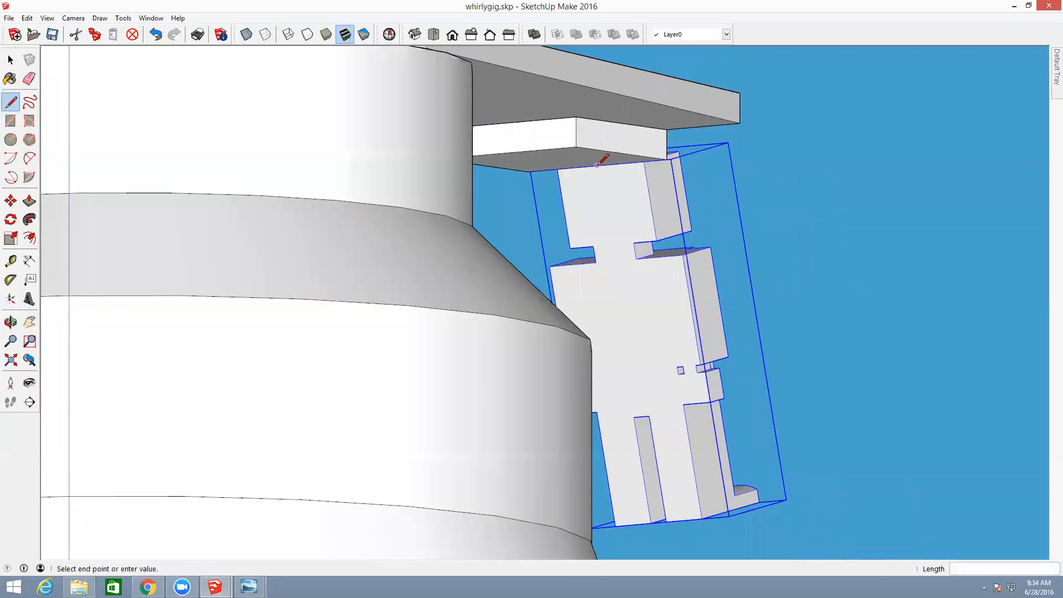
left_click(566, 168)
left_click(624, 525)
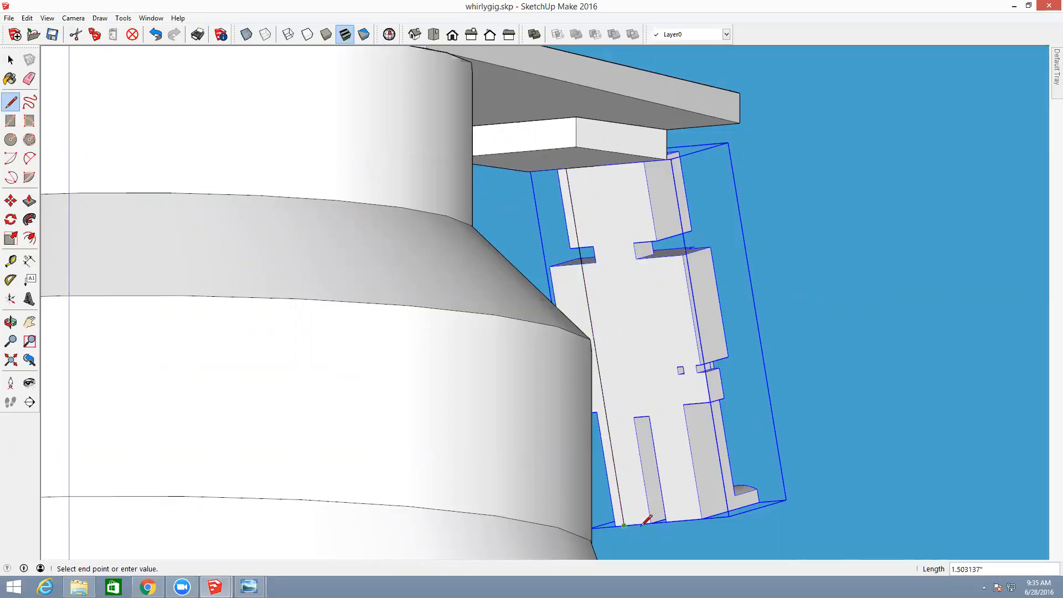
left_click(684, 520)
left_click(629, 167)
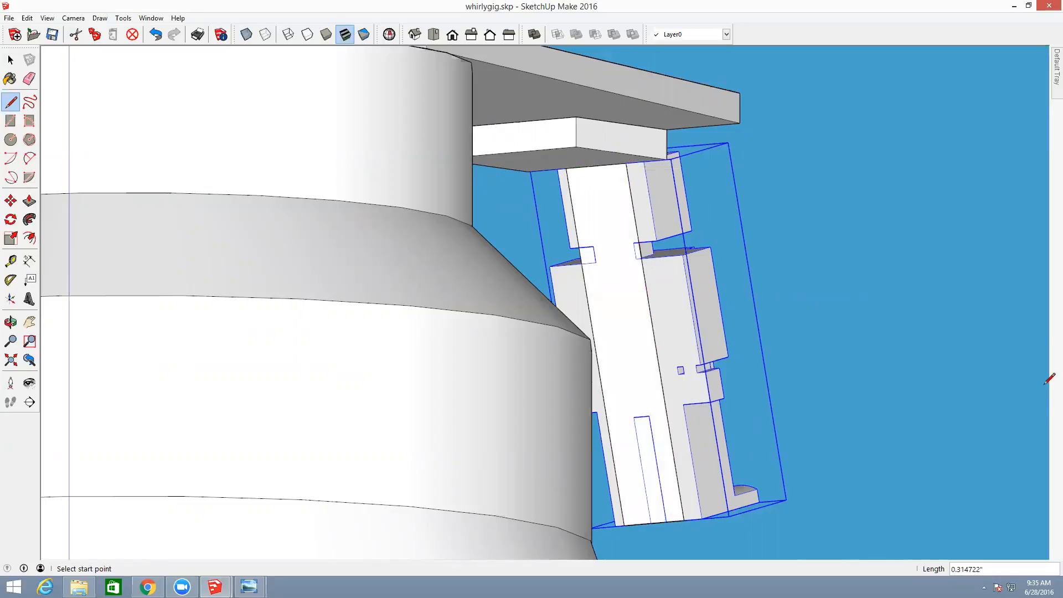
- Push/pull the strip face on the figure's back outward by 1/8" to form a backing bar
key("o")
left_click_drag(852, 329, 660, 356)
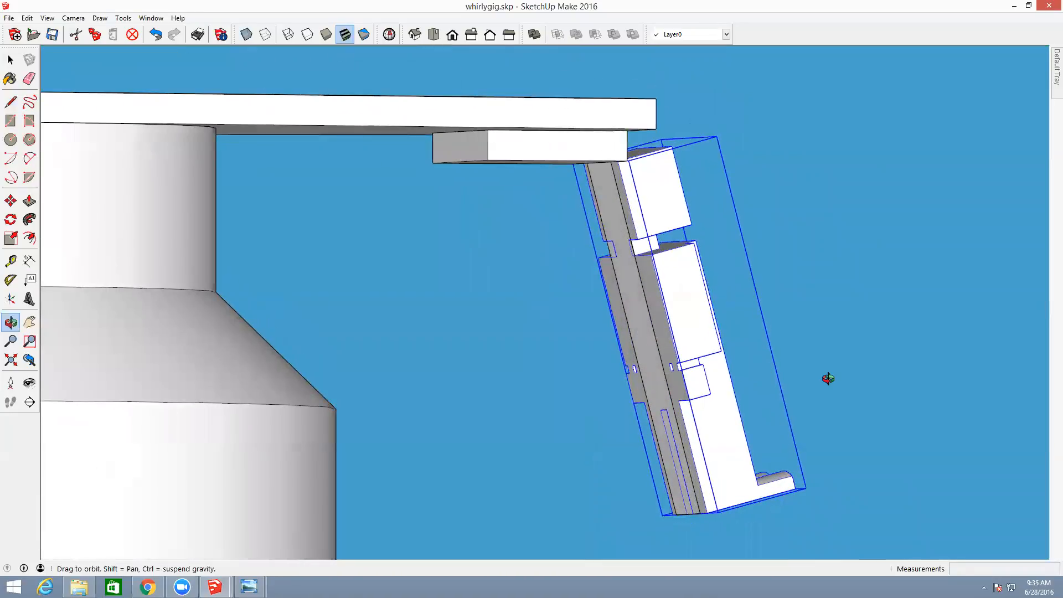
key("p")
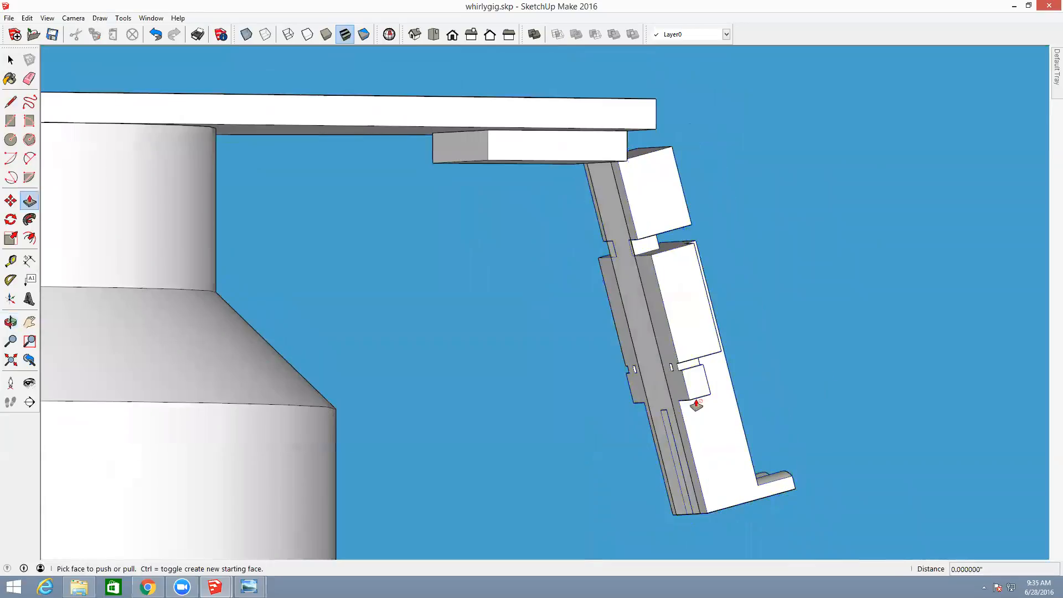
mouse_move(657, 393)
left_mouse_down()
mouse_move(636, 394)
mouse_move(643, 405)
left_mouse_up()
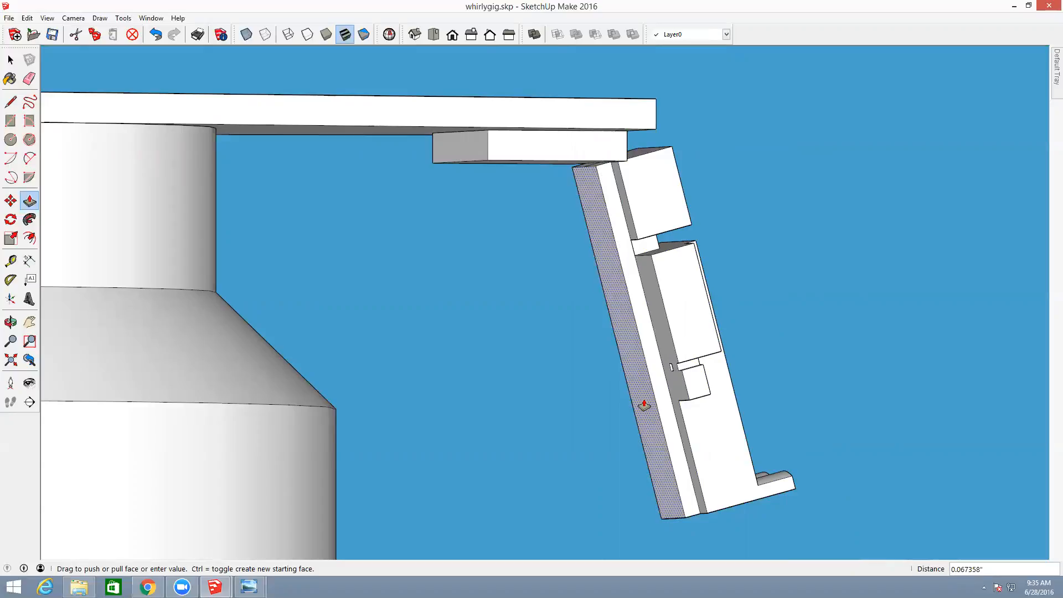
left_click_drag(644, 405, 644, 405)
type("1/8")
key("Return")
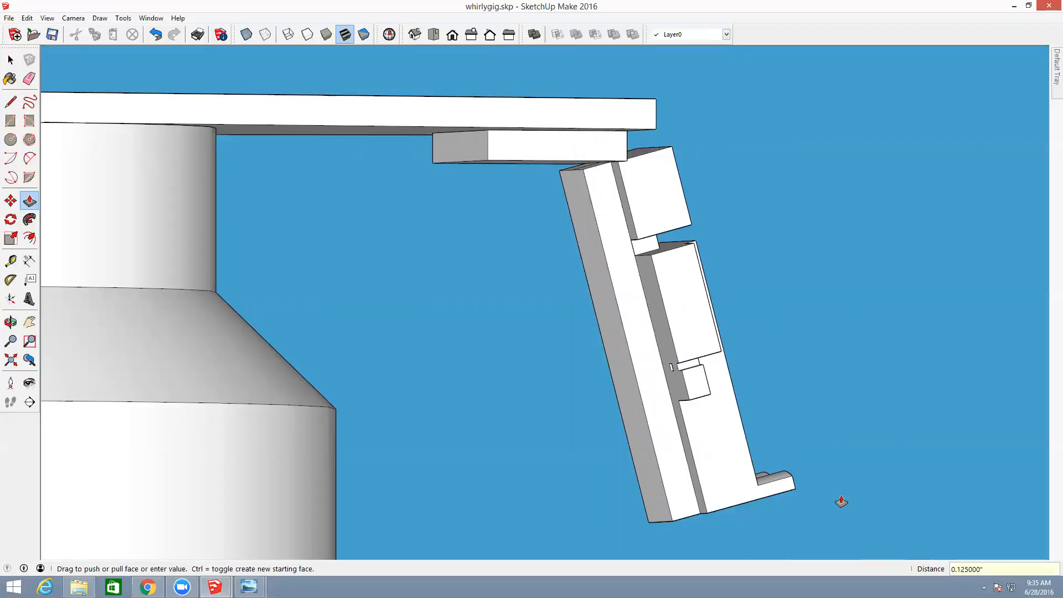
- Widen the backing bar by push/pulling one long side face about 0.21" out to the mounting block's corner
left_click(595, 247)
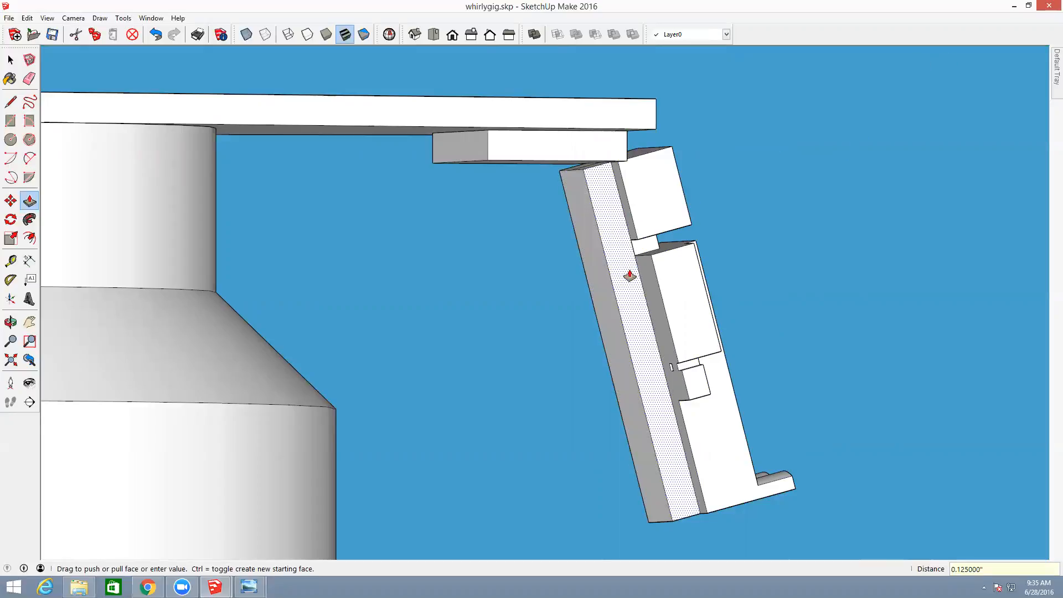
key("space")
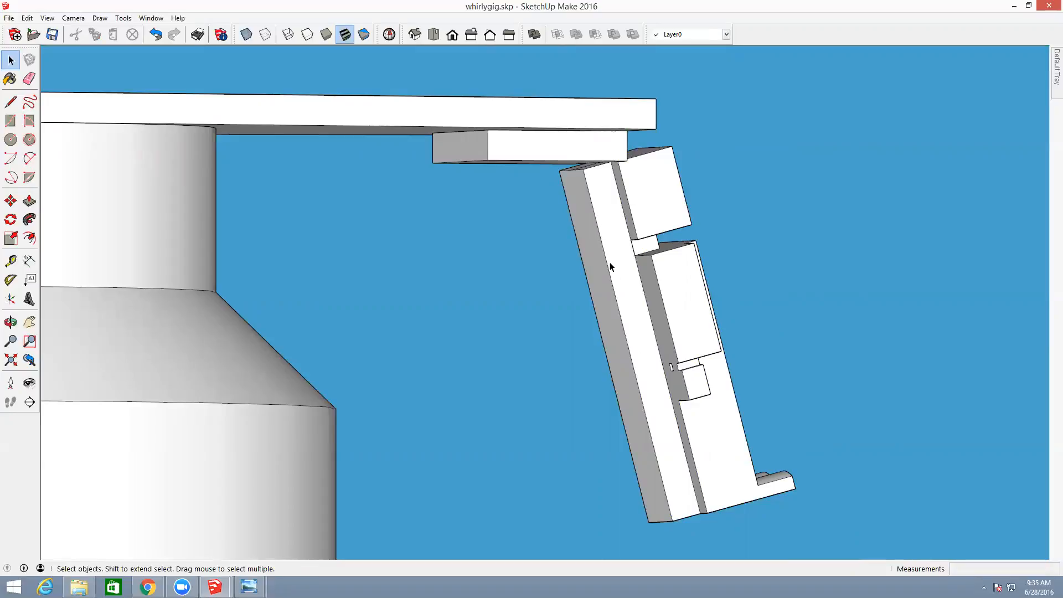
key("o")
left_click_drag(636, 290, 689, 294)
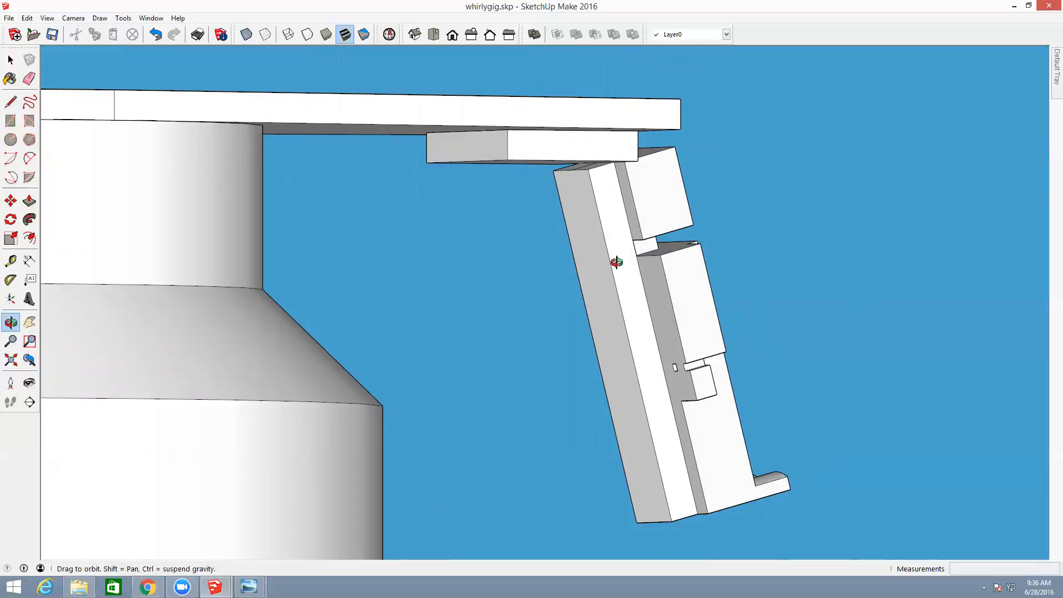
left_click_drag(753, 263, 880, 254)
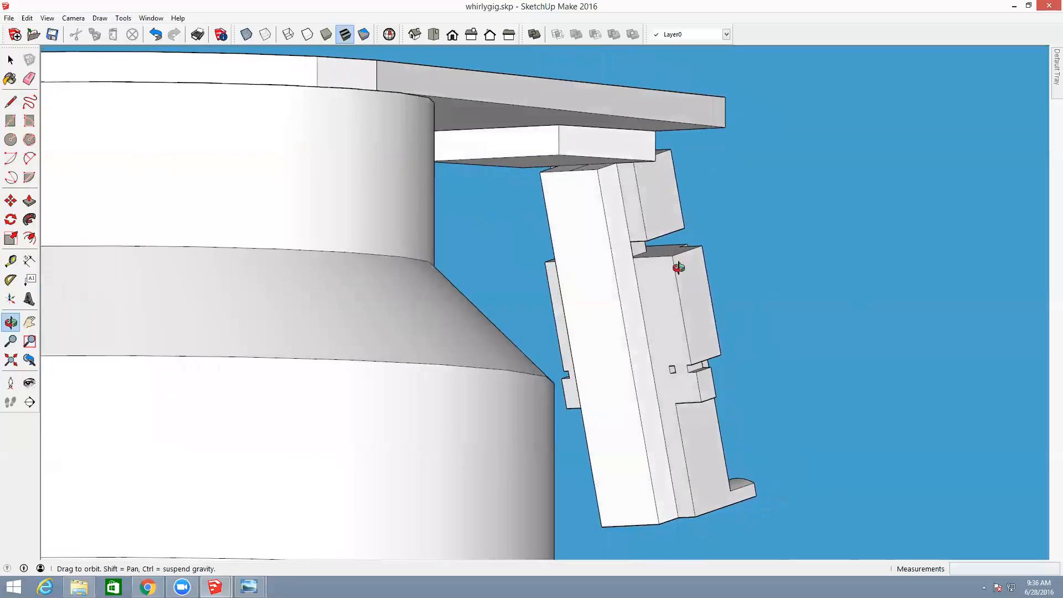
key("p")
left_click(611, 191)
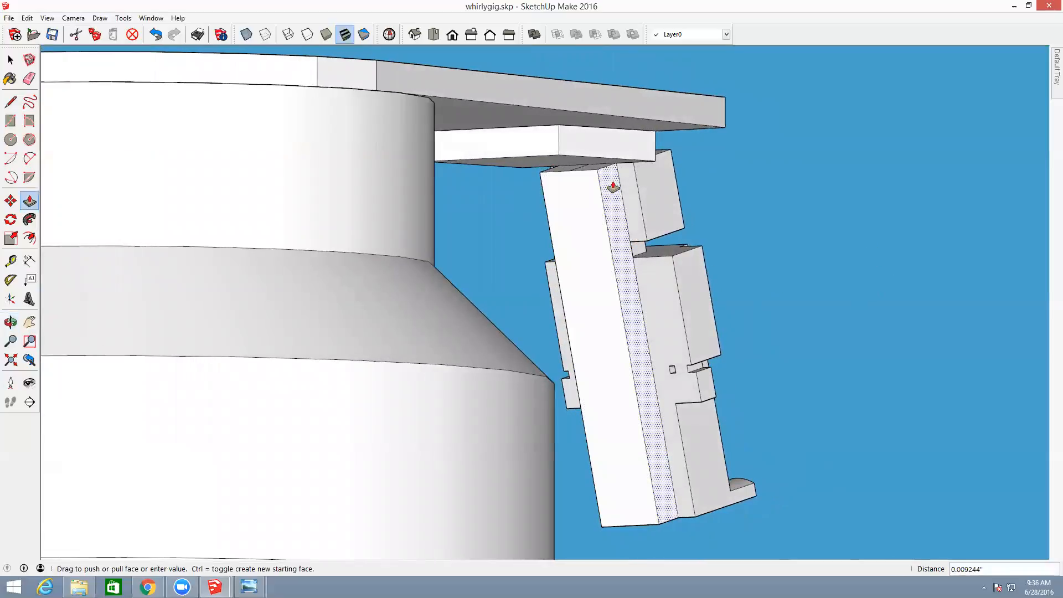
left_click(653, 162)
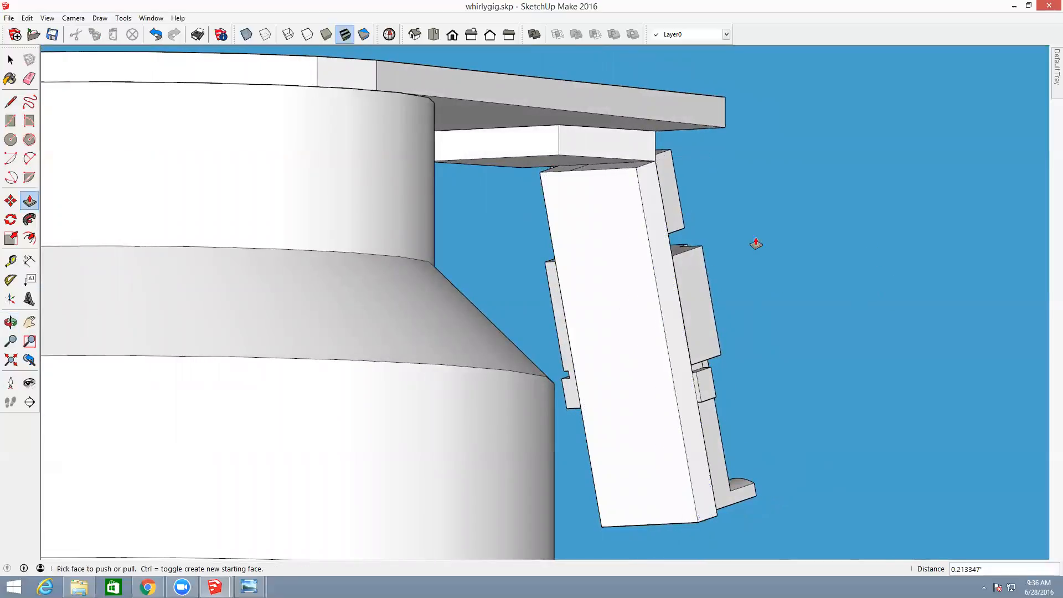
- Push/pull the backing bar's opposite long side face about 0.20" out to the mounting block's other corner
key("o")
left_click_drag(550, 332, 347, 272)
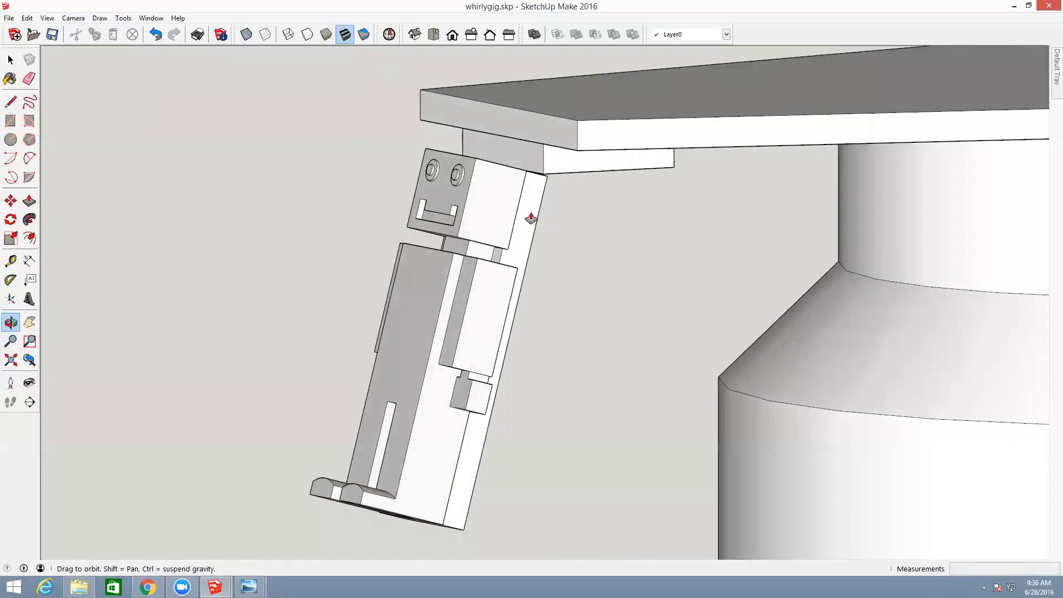
key("p")
left_click(534, 224)
left_click(546, 176)
- Push/pull the backing bar's top face up about 0.07" so it extends into the mounting block
key("o")
left_click_drag(540, 325, 624, 359)
left_click_drag(403, 332, 792, 251)
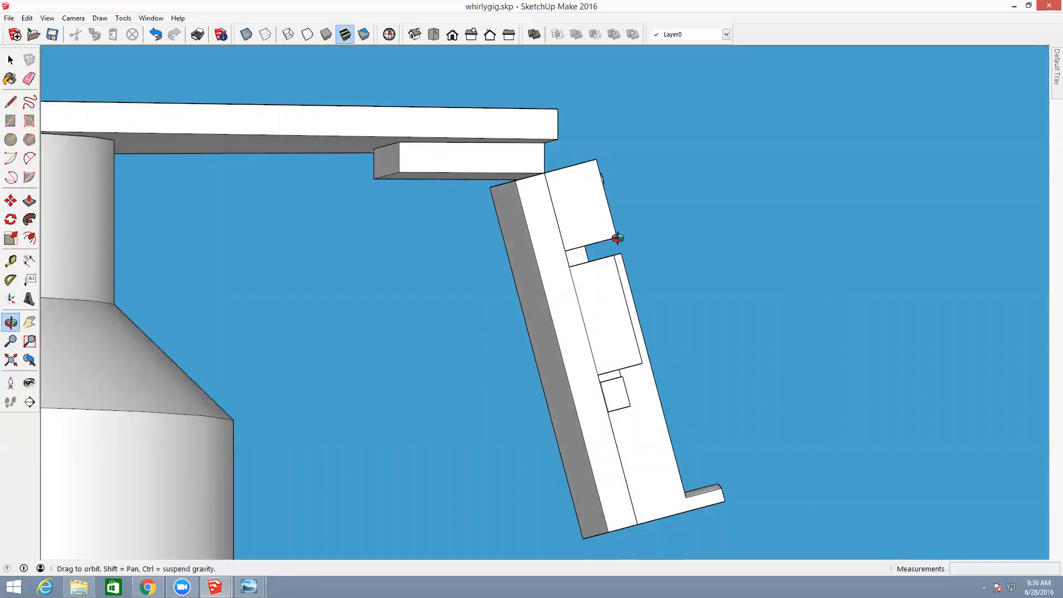
mouse_move(664, 240)
left_mouse_down()
mouse_move(670, 278)
mouse_move(673, 249)
left_mouse_up()
key("p")
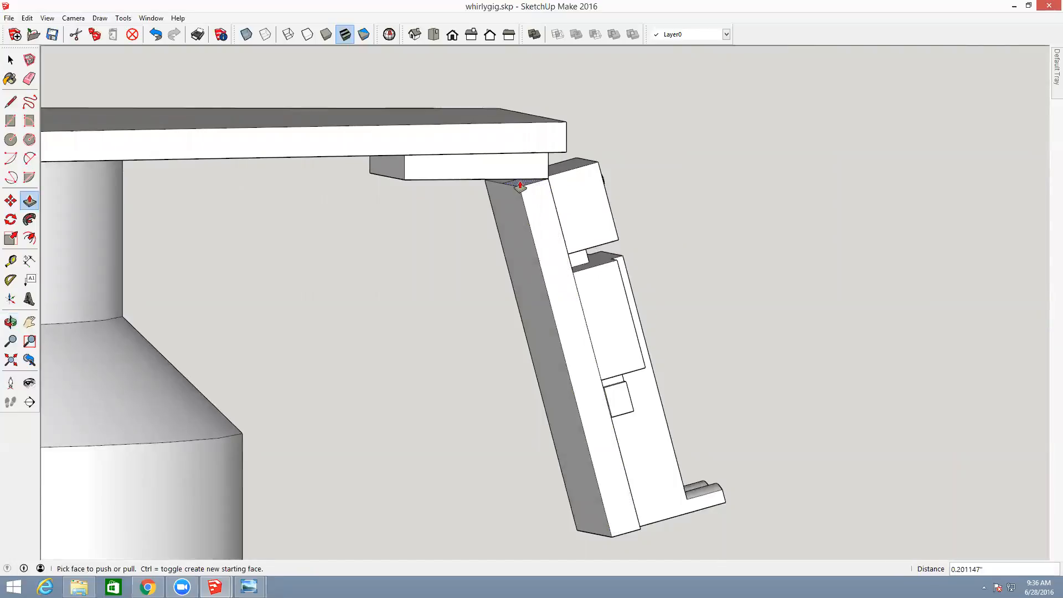
key("e")
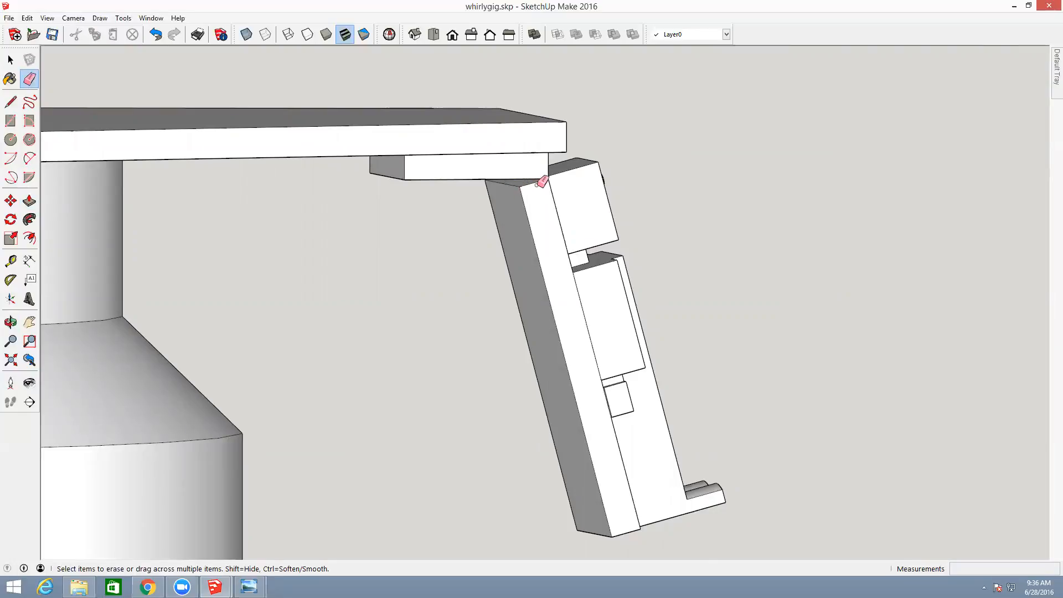
key("p")
left_click(521, 179)
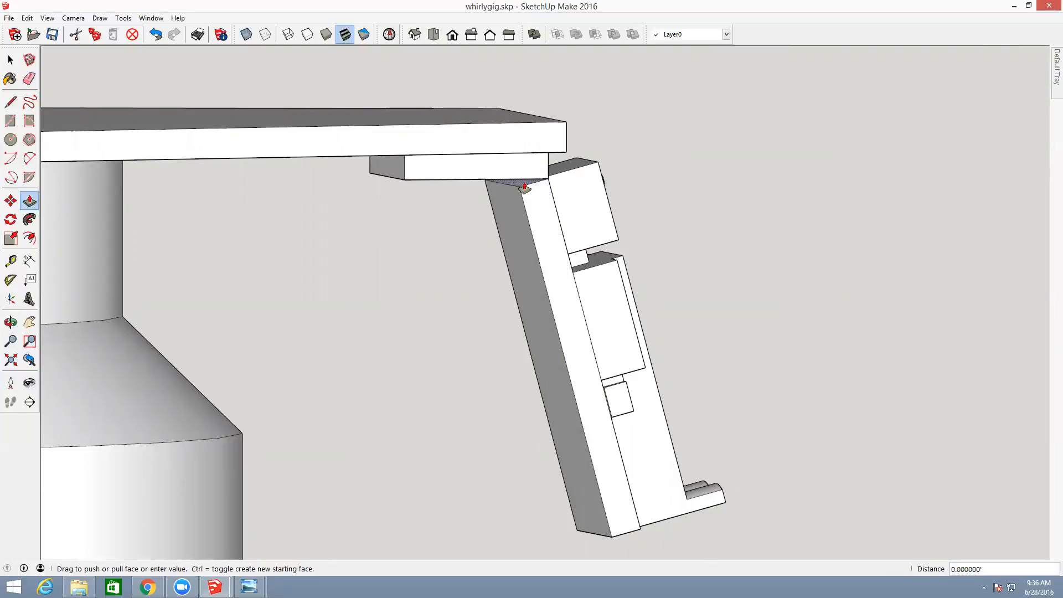
left_click(520, 172)
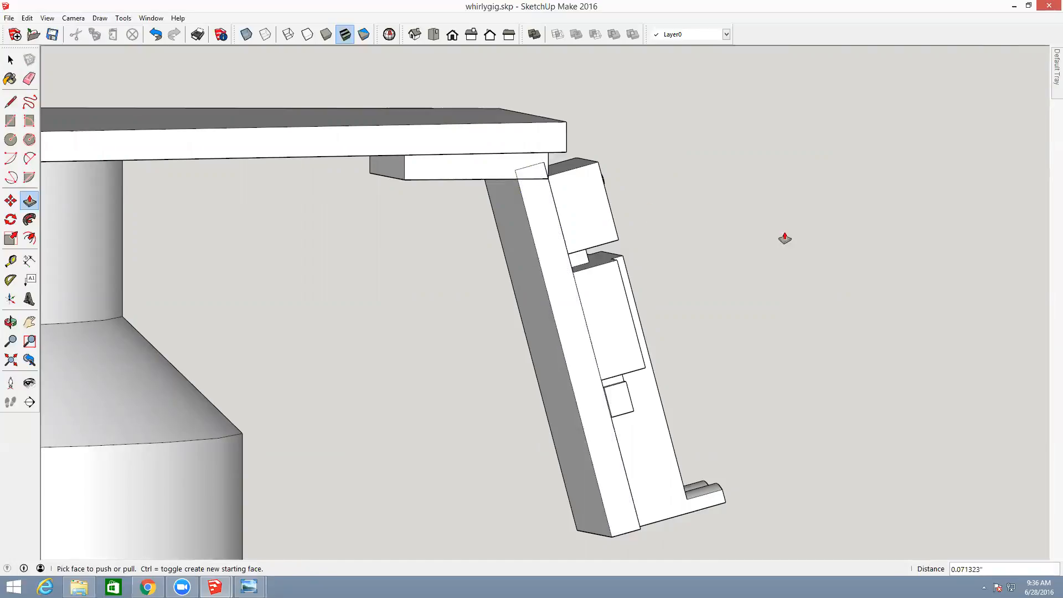
key("o")
left_click_drag(781, 349, 474, 156)
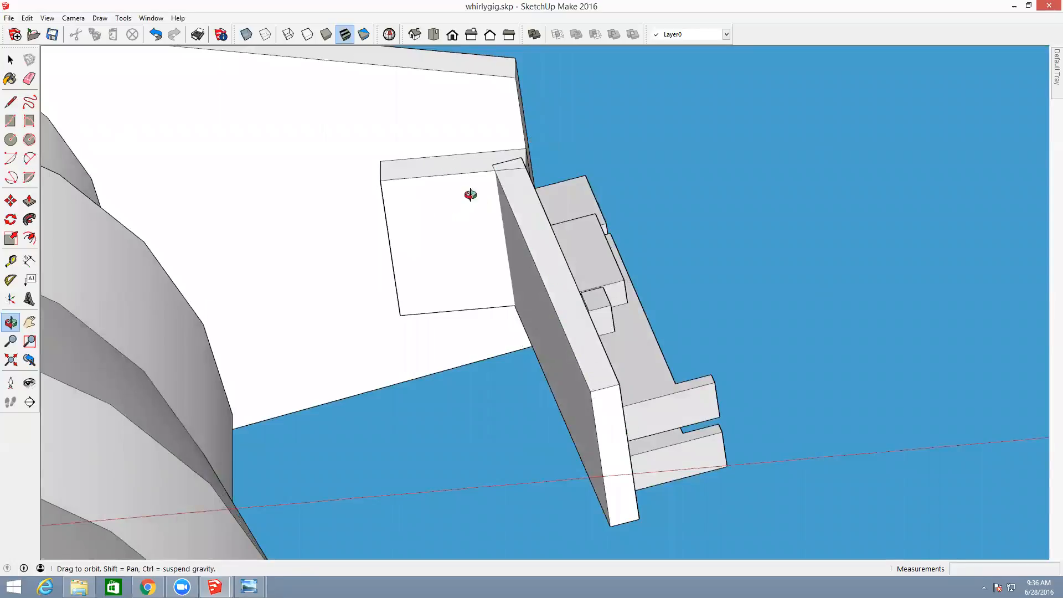
left_click_drag(838, 339, 935, 490)
left_click_drag(809, 291, 763, 410)
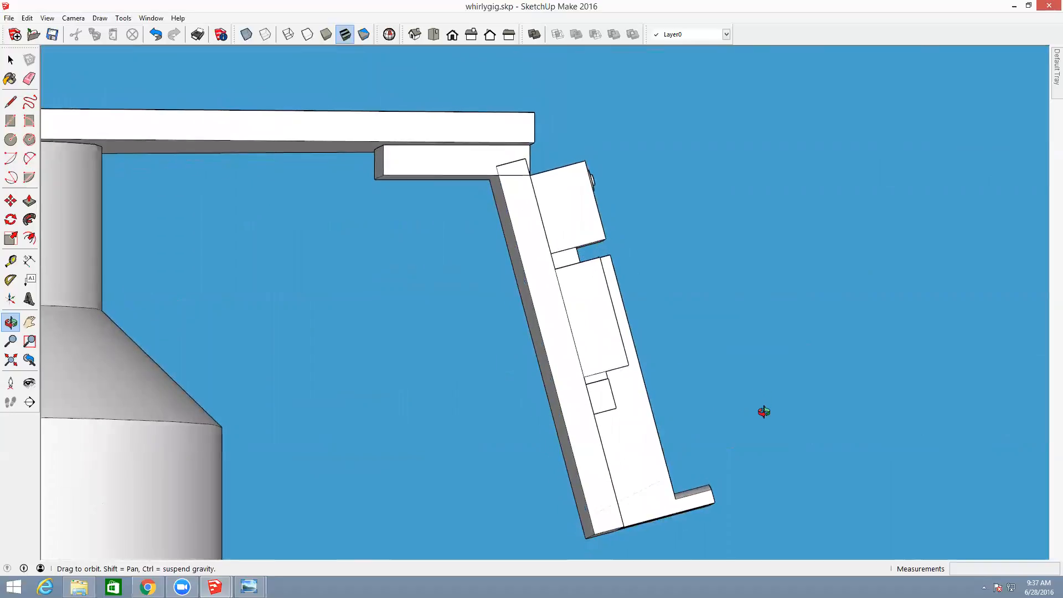
- Group all the faces and edges of the backing bar behind the robot figure
key("space")
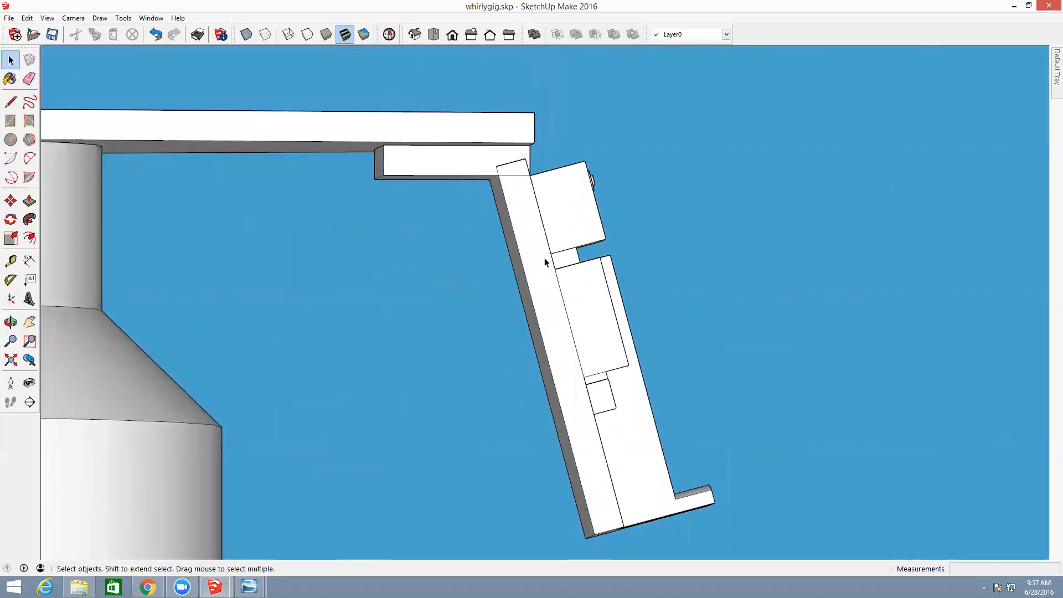
left_click(532, 257)
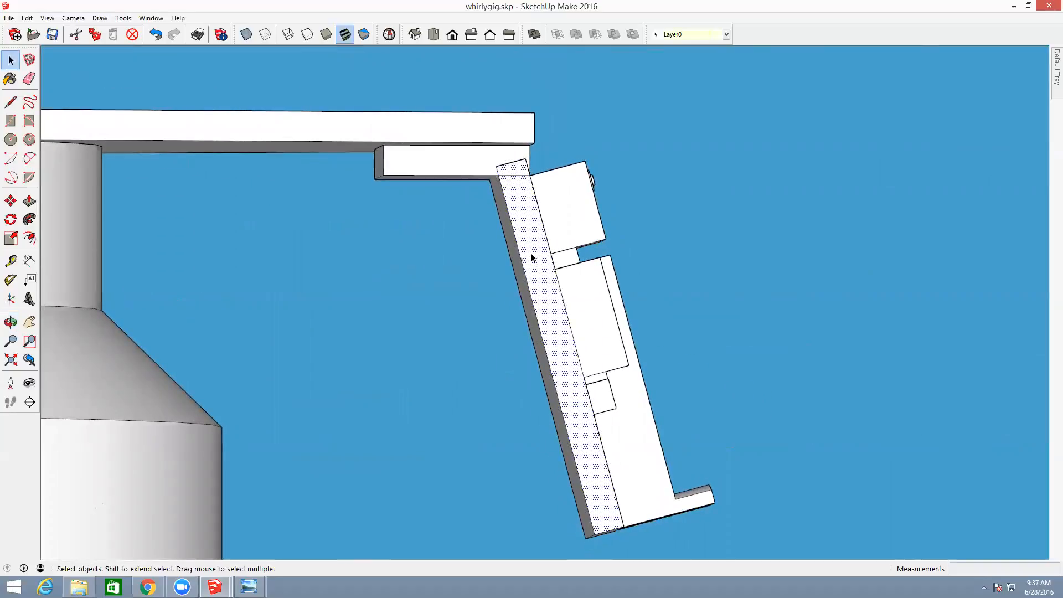
left_click(473, 161, "shift")
left_click(634, 294)
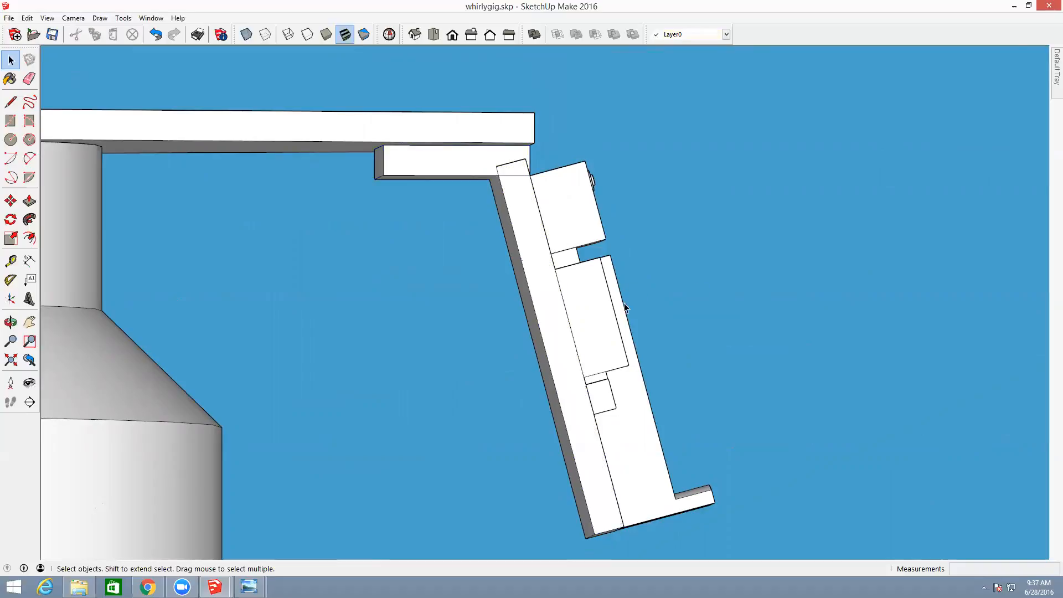
left_click(557, 327)
right_click(557, 327)
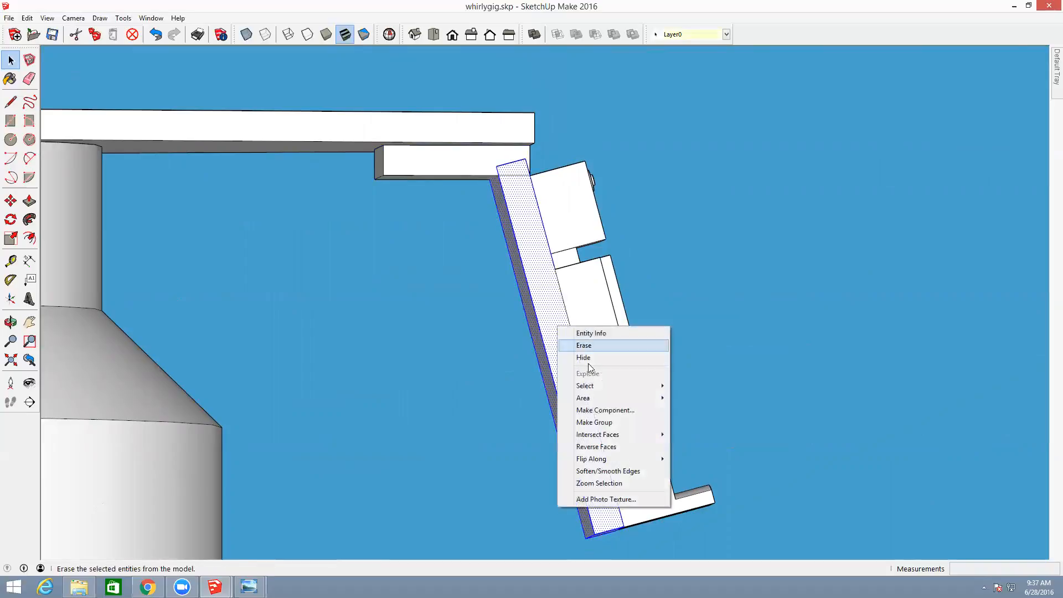
left_click(598, 422)
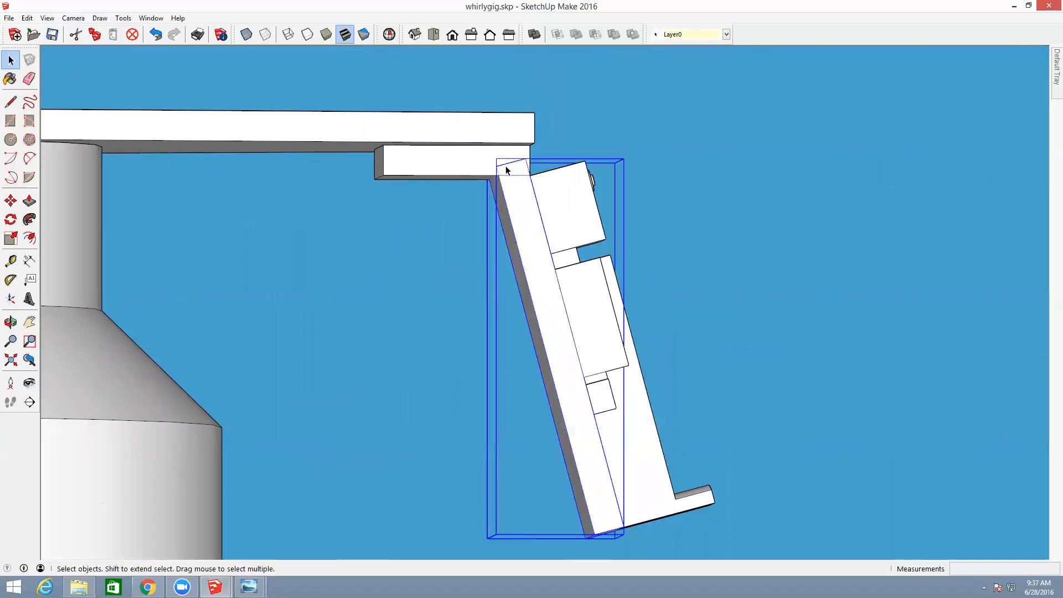
- Try to merge the robot figure and the arm's mounting block into one solid with Outer Shell
left_click(468, 161, "shift")
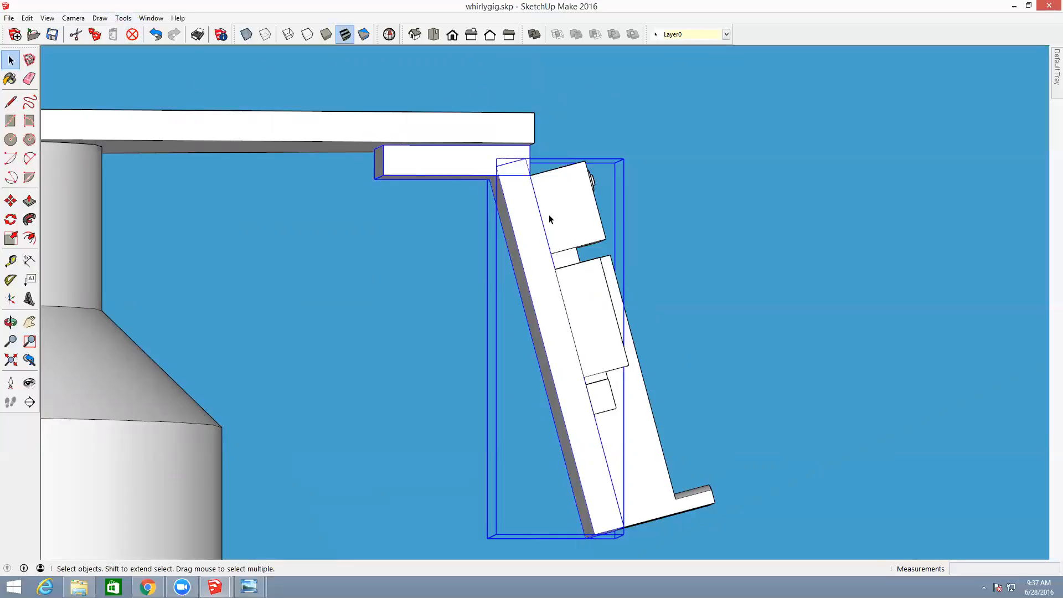
right_click(565, 226)
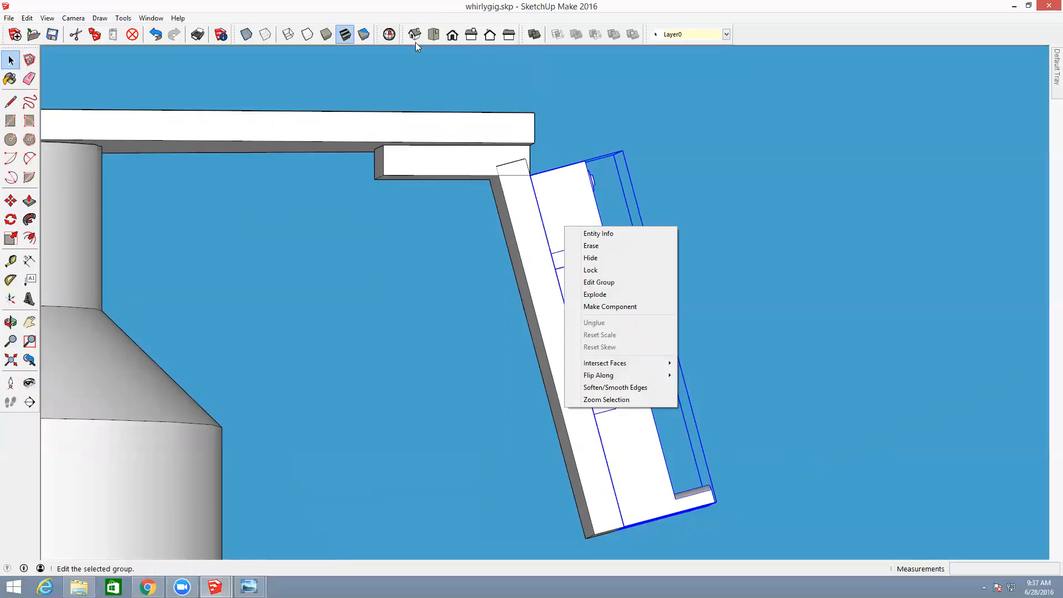
left_click(443, 9)
left_click(466, 160, "shift")
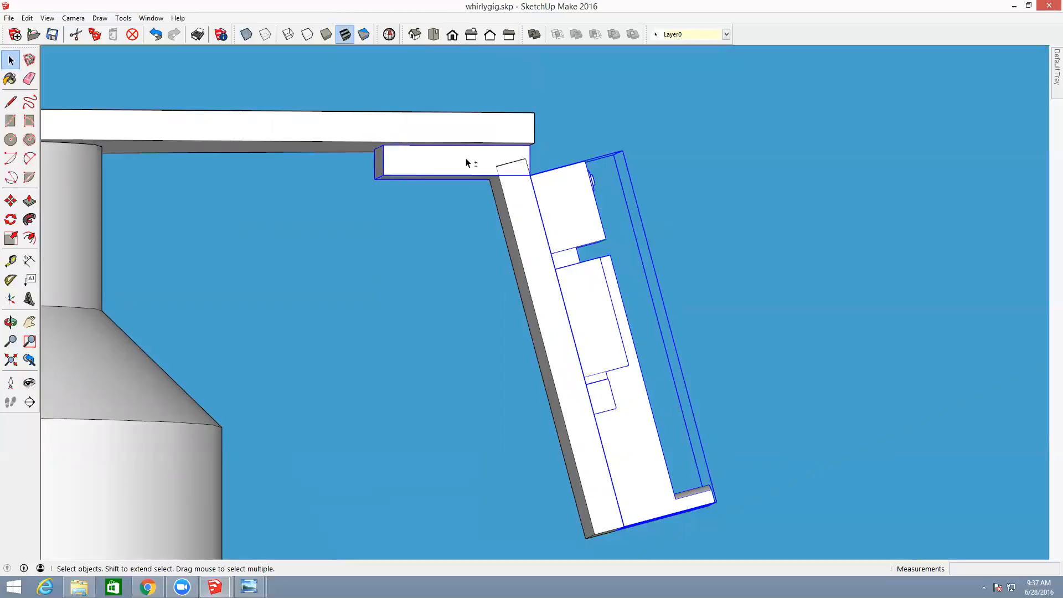
left_click(123, 18)
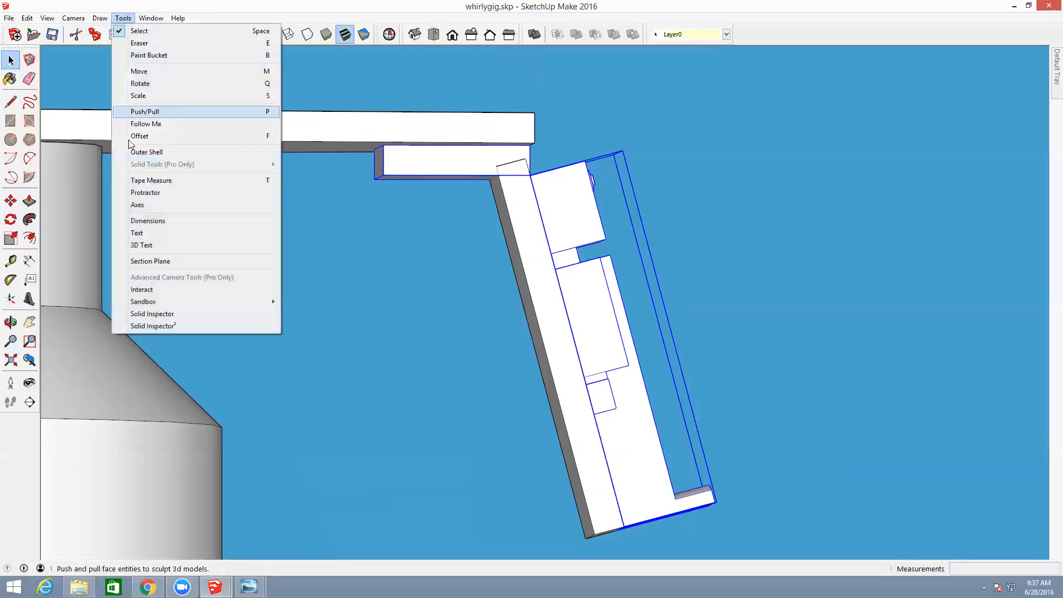
left_click(139, 152)
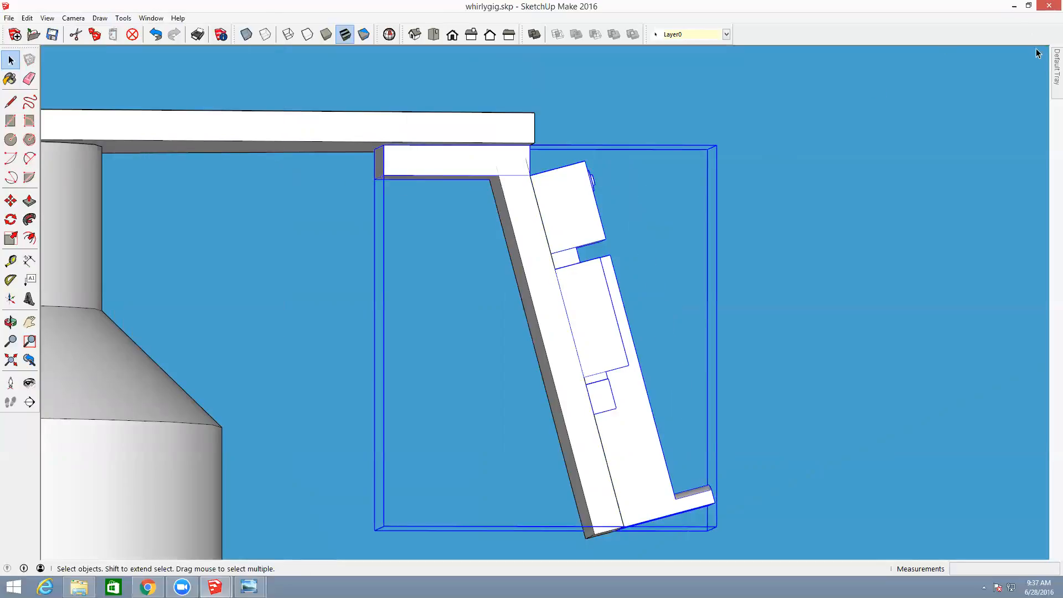
- Check the merged figure and mounting block with Solid Inspector², and undo the merge
mouse_move(1047, 68)
left_click(122, 18)
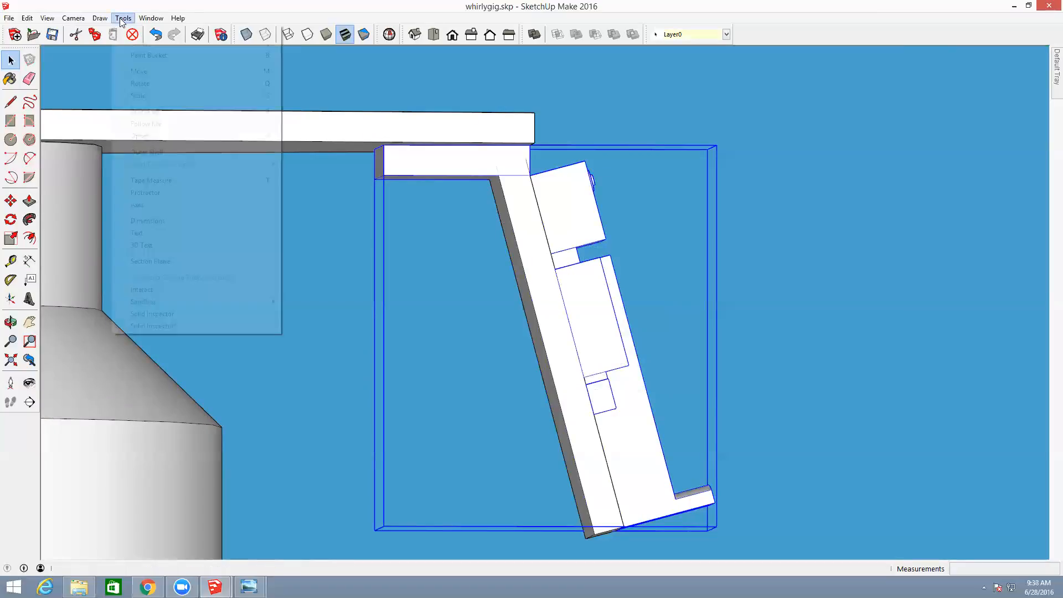
left_click(126, 326)
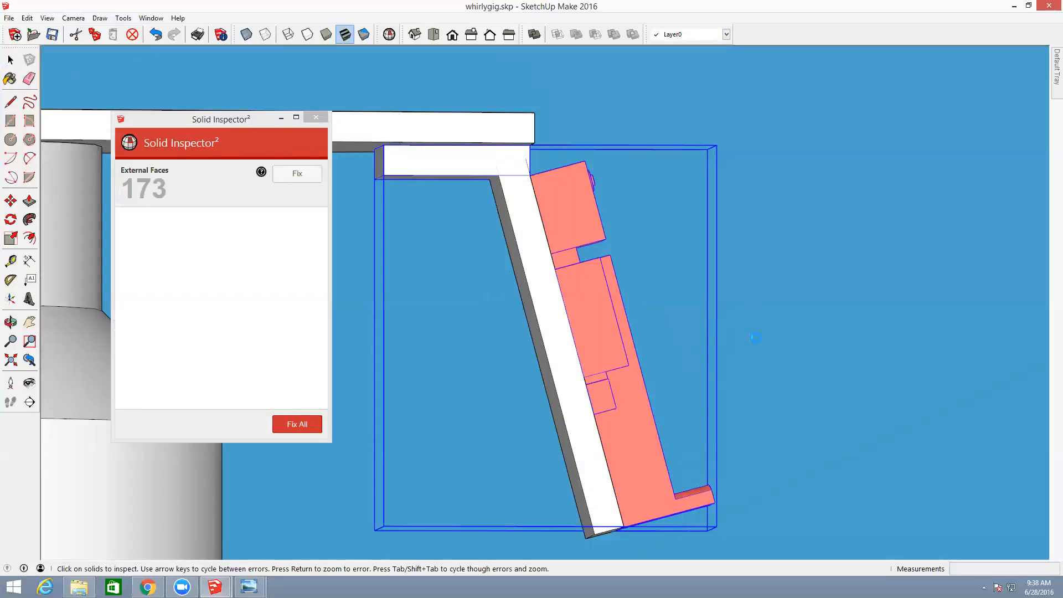
left_click(760, 338)
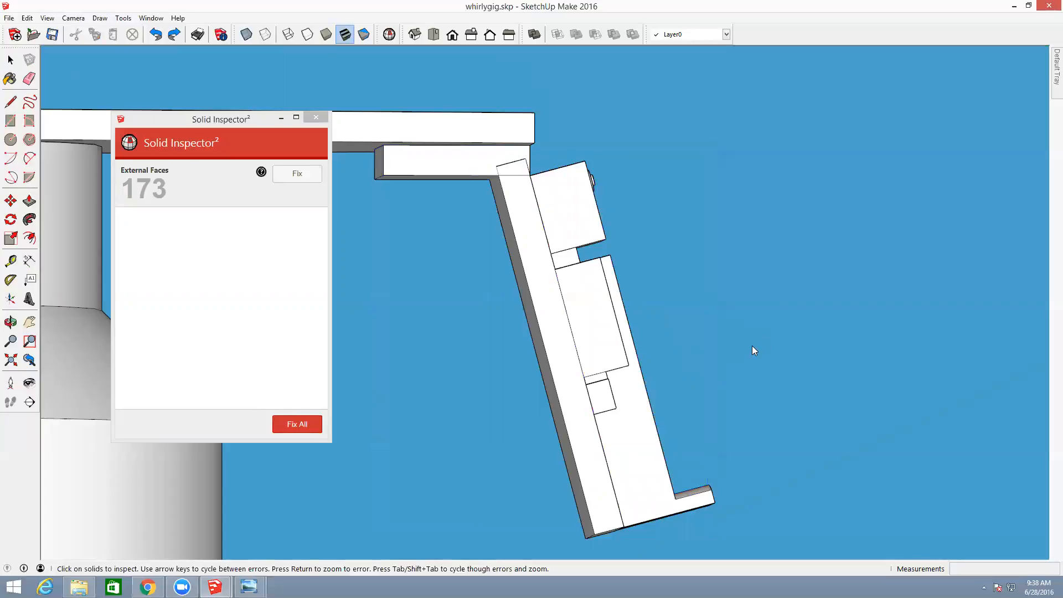
- Check the backing bar group with Solid Inspector², and merge it with the mounting block into one solid using Outer Shell
left_click(580, 422)
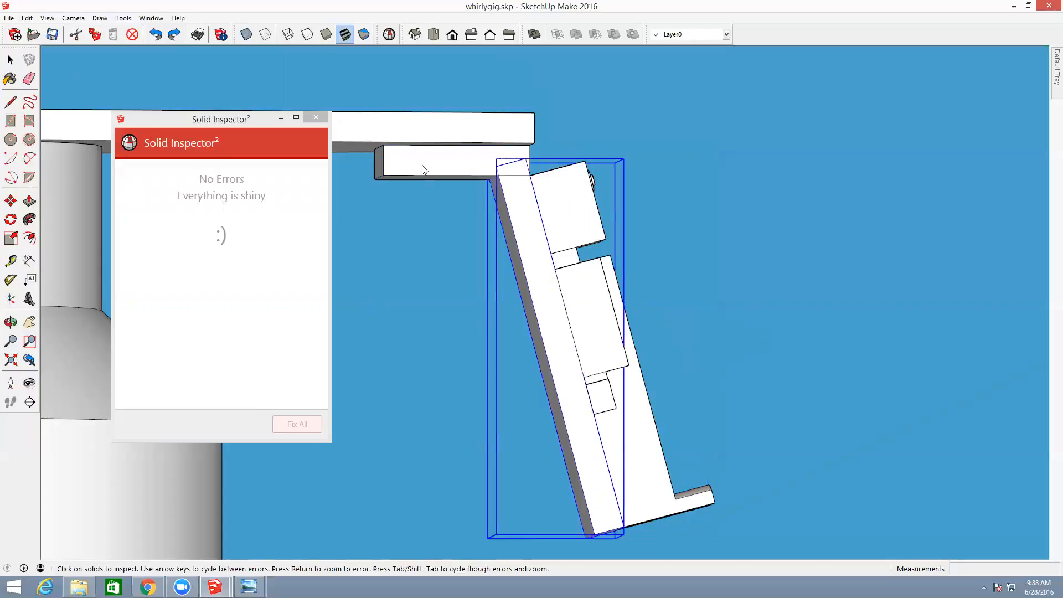
left_click(314, 117)
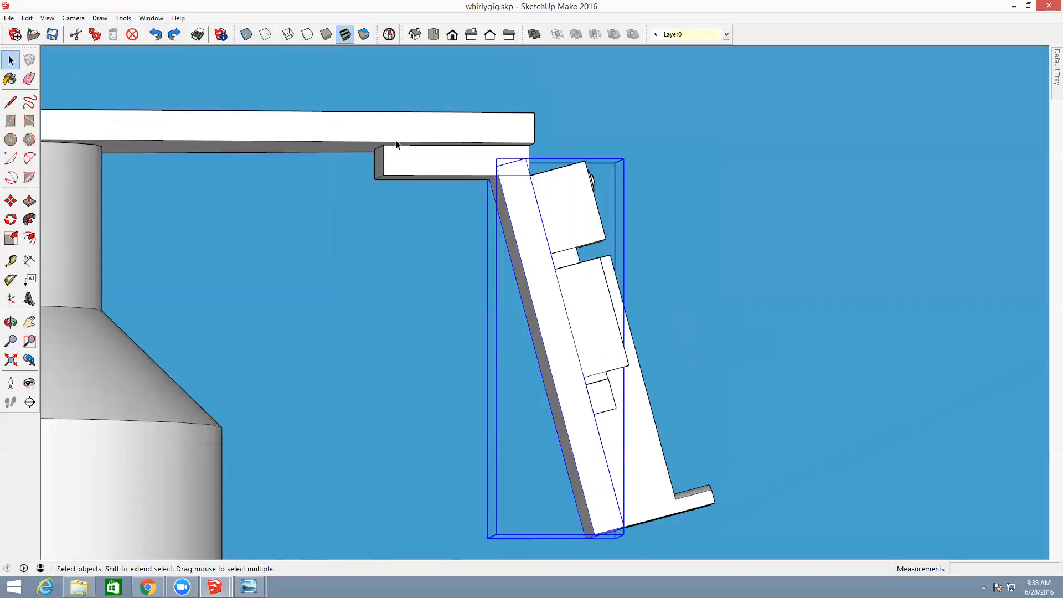
left_click(451, 170, "shift")
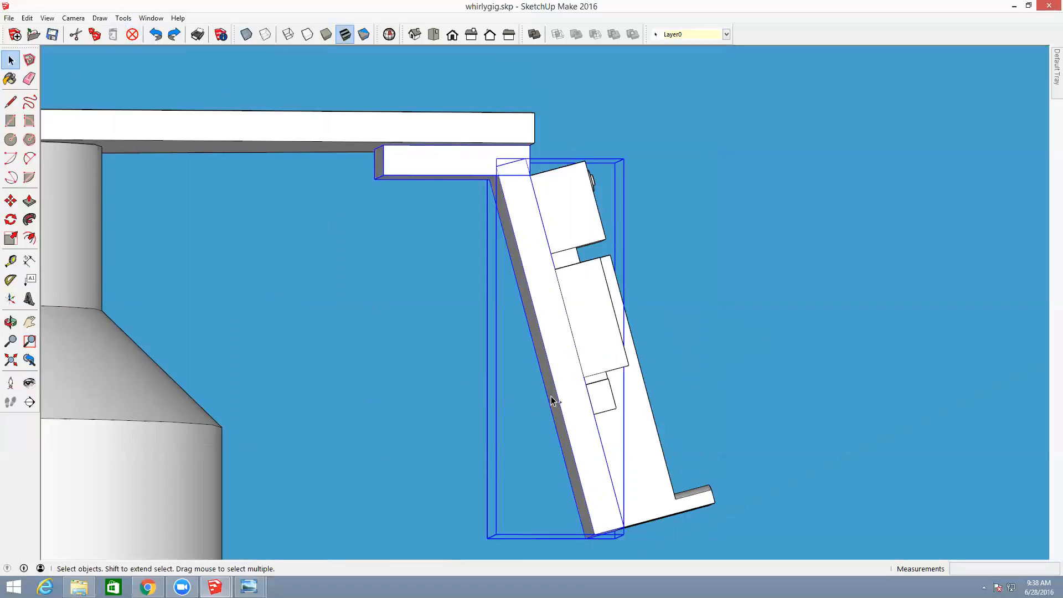
left_click(123, 18)
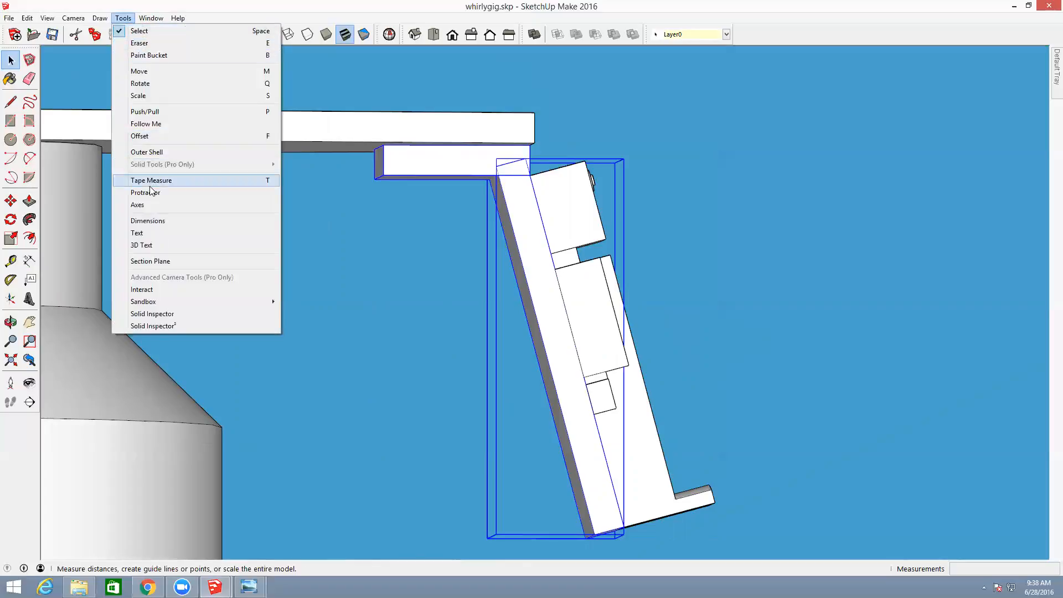
left_click(154, 153)
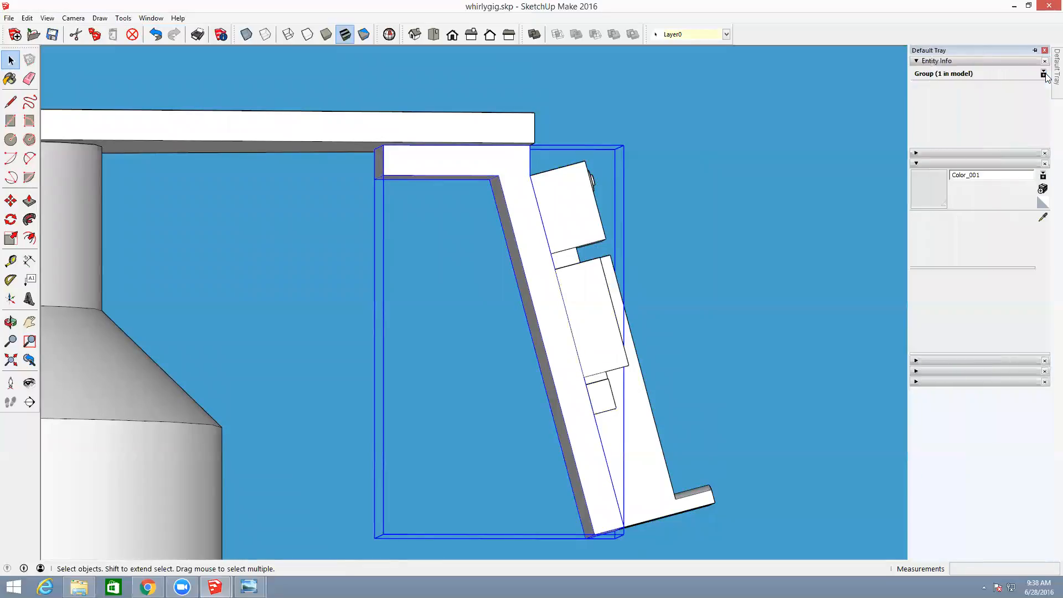
- Examine the merged bracket behind the figure and the complete whirlygig from several angles
key("o")
left_click_drag(715, 187, 706, 310)
scroll(640, 301, "down", 2)
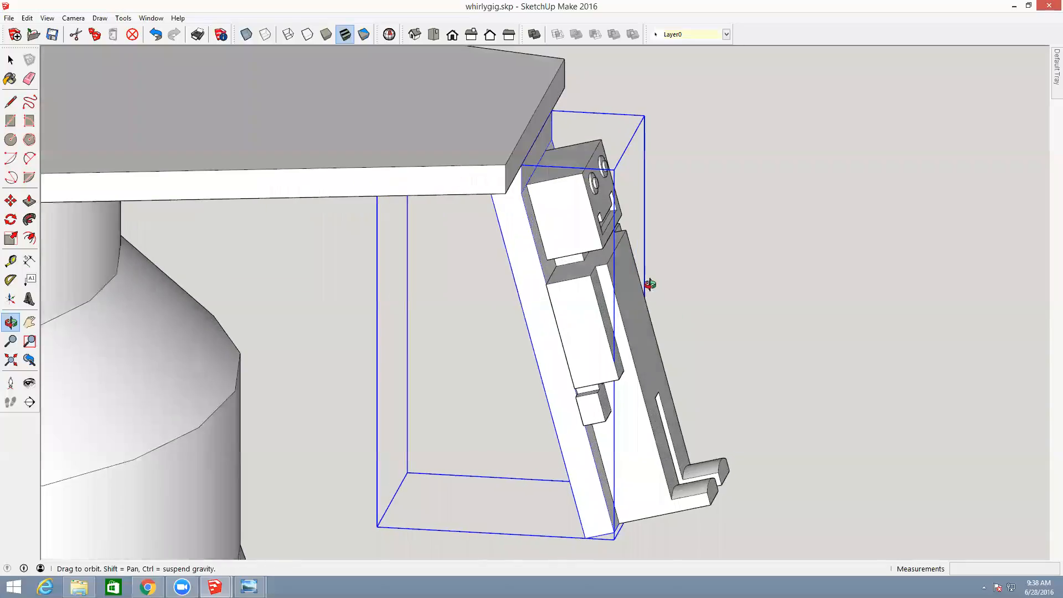
scroll(646, 285, "down", 6)
scroll(643, 282, "down", 3)
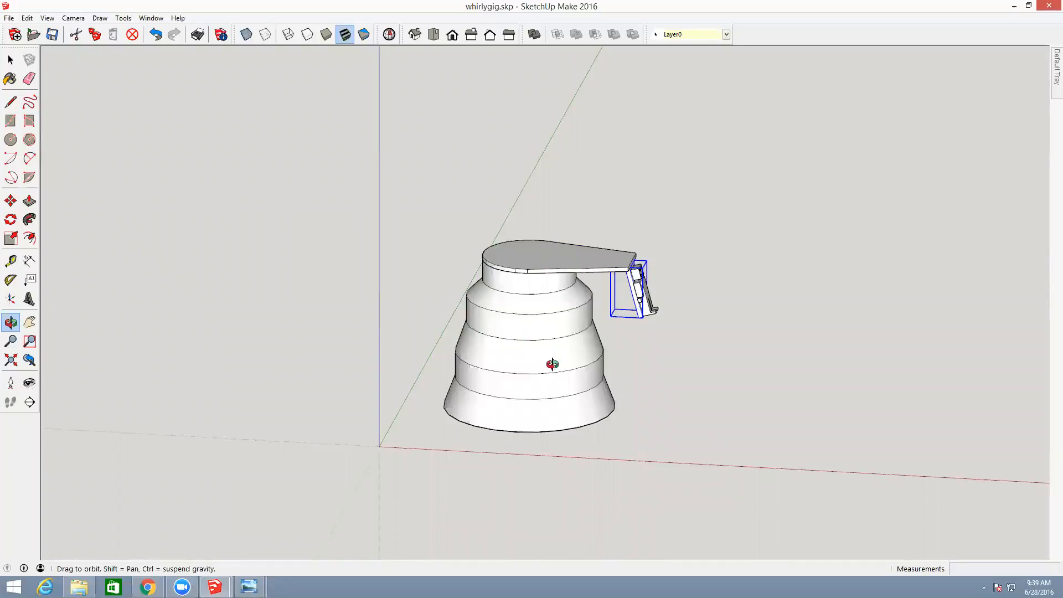
left_click_drag(706, 363, 634, 421)
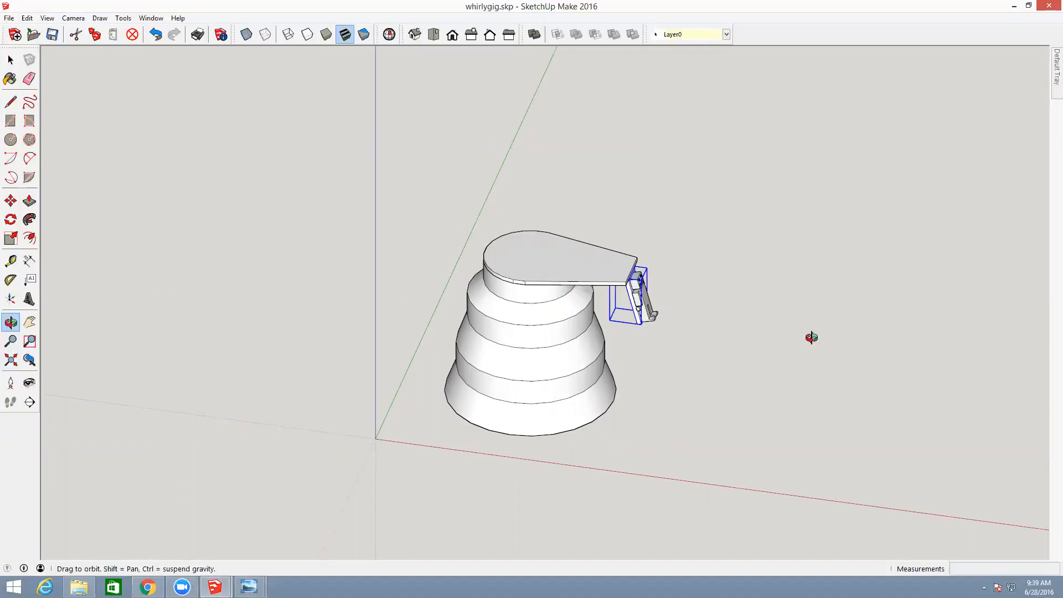
left_click_drag(702, 387, 730, 337)
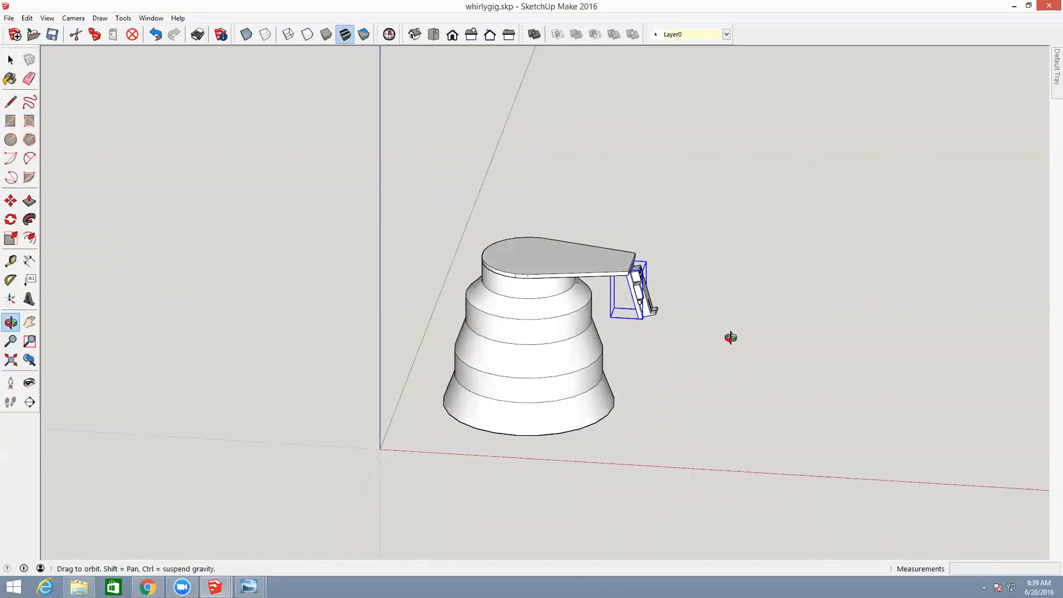